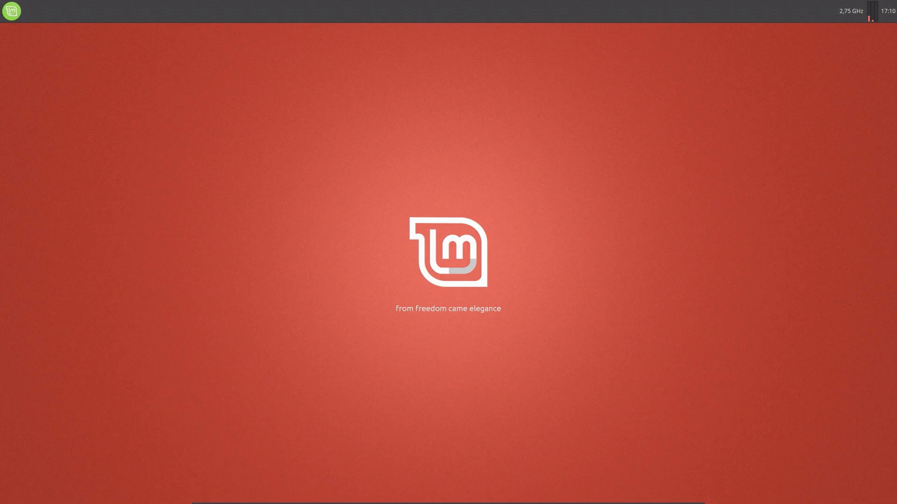
Open the Bureau folder in Nemo and extract the Sierra RAR archive there.
mouse_move(459, 489)
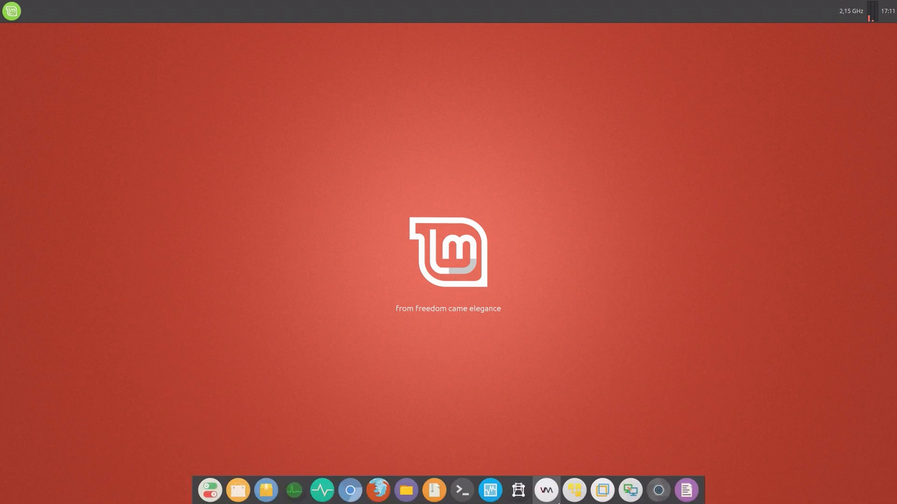
left_click(406, 490)
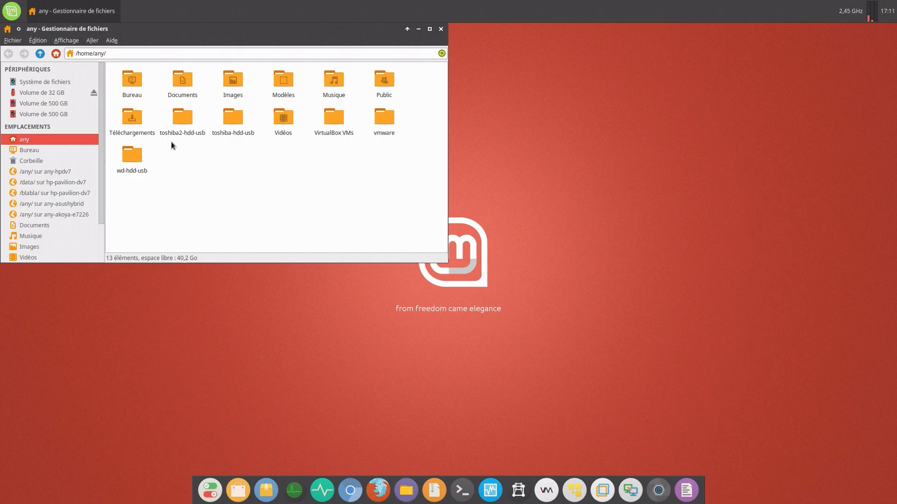
double_click(133, 85)
left_click_drag(132, 137, 276, 82)
left_click(147, 122)
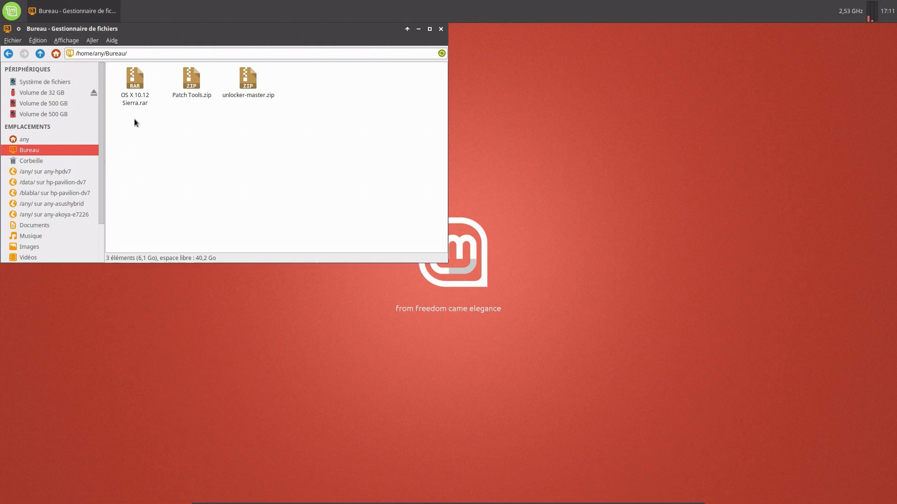
right_click(136, 91)
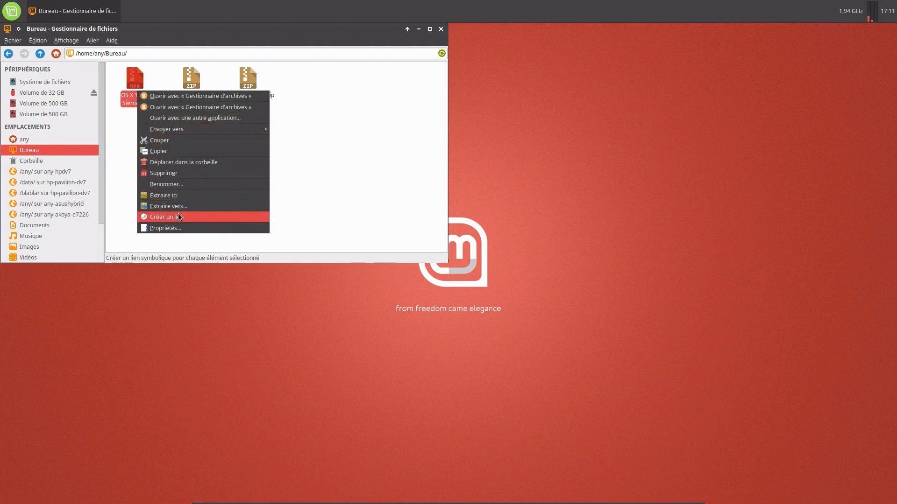
left_click(177, 199)
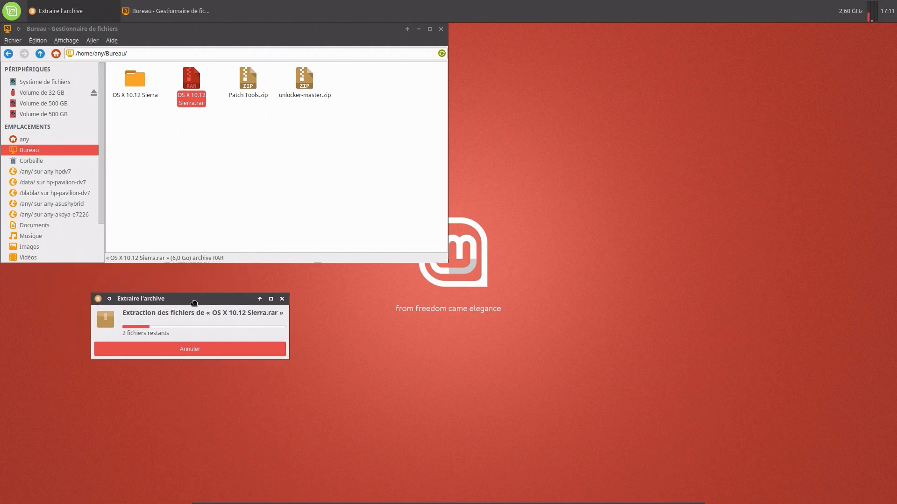
Extract Patch Tools.zip and unlocker-master.zip into the Bureau folder.
left_click(248, 80)
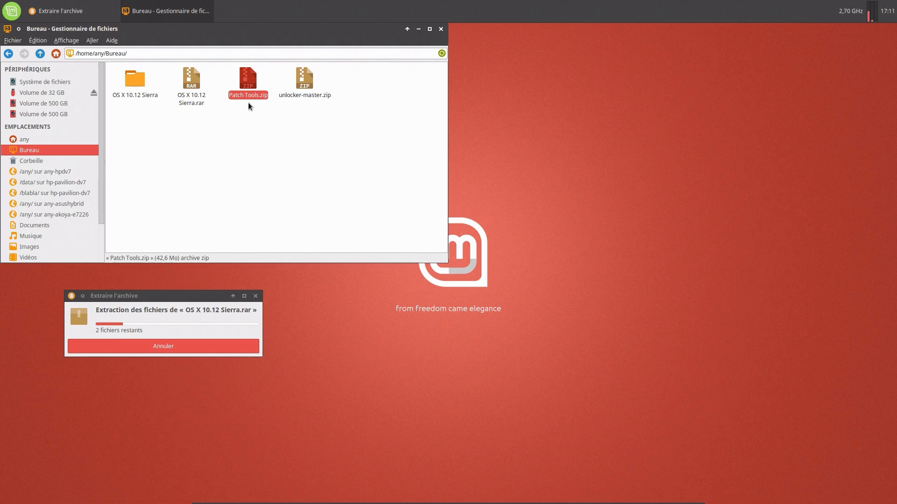
right_click(245, 87)
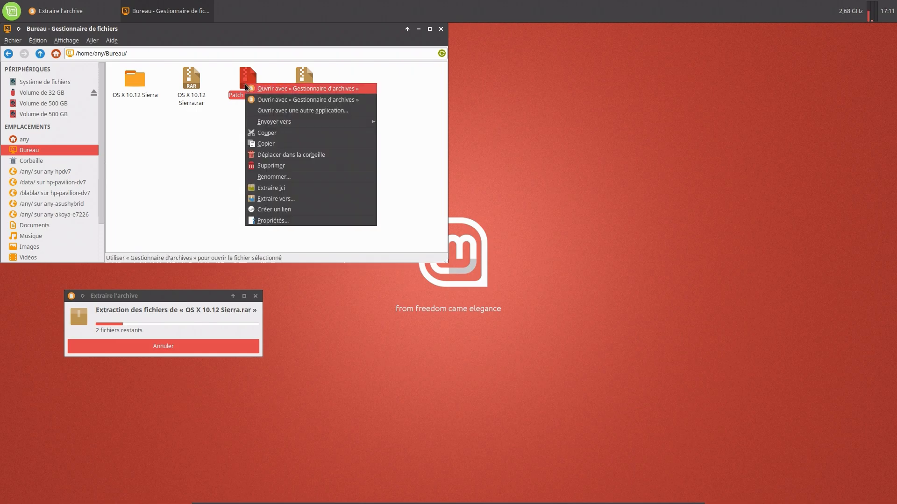
left_click(285, 189)
left_click_drag(0, 240, 259, 396)
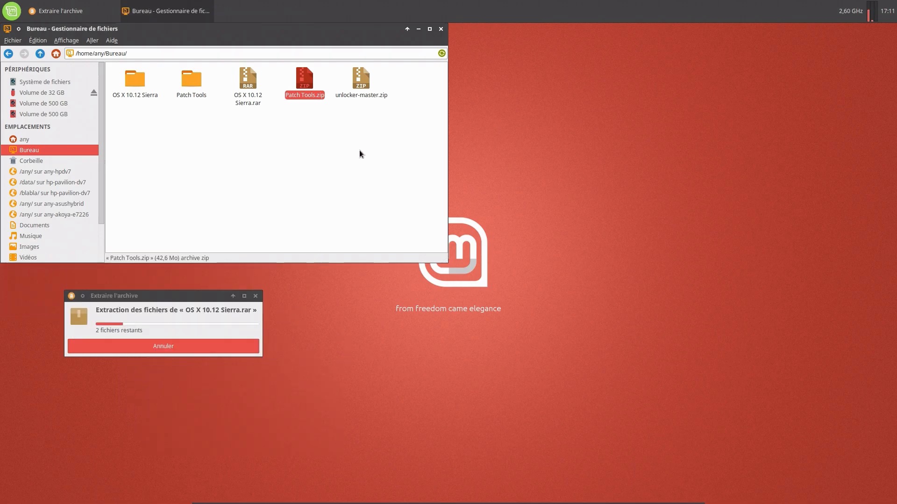
left_click(360, 84)
right_click(360, 83)
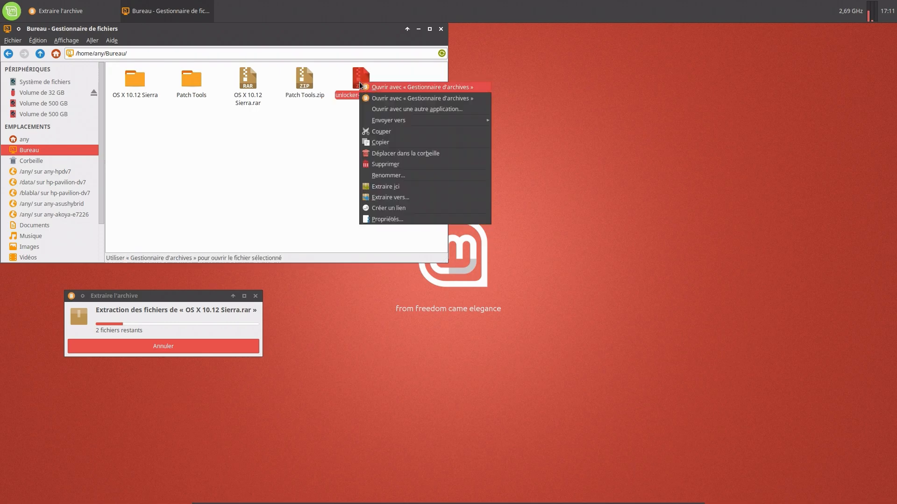
left_click(398, 187)
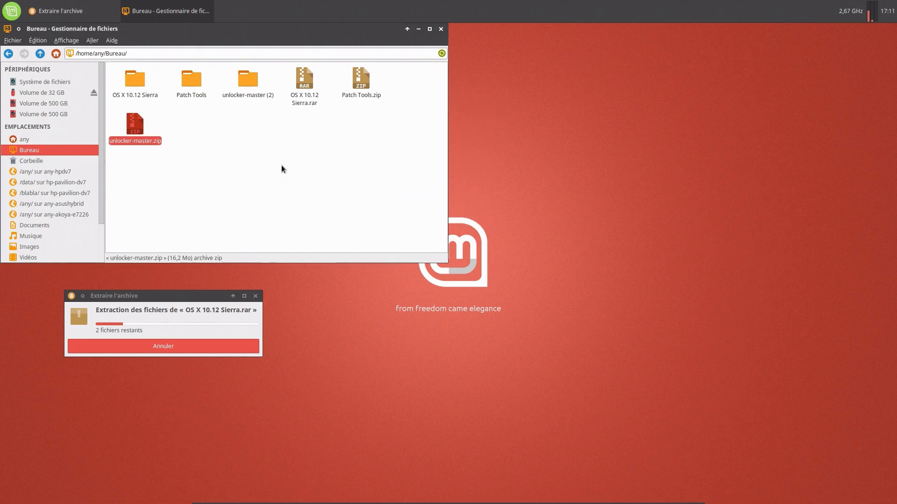
Refresh Bureau and move Patch Tools.zip and unlocker-master.zip to the trash.
left_click(8, 53)
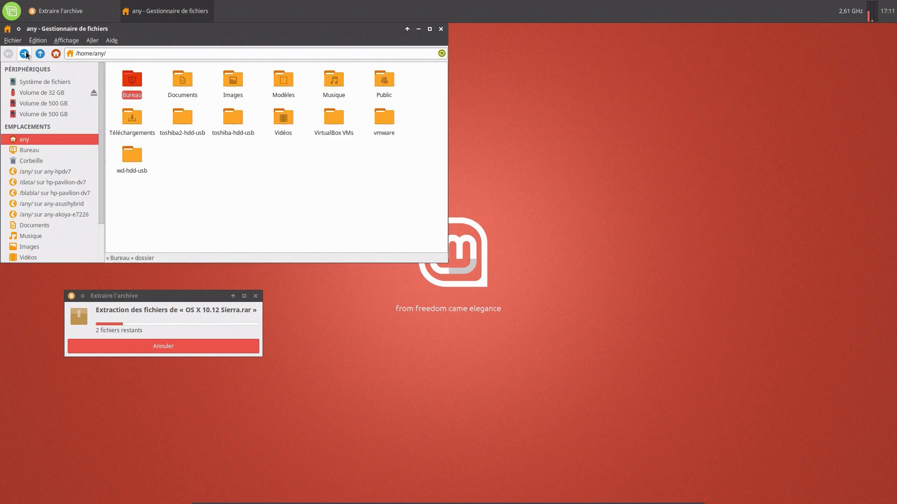
left_click(24, 54)
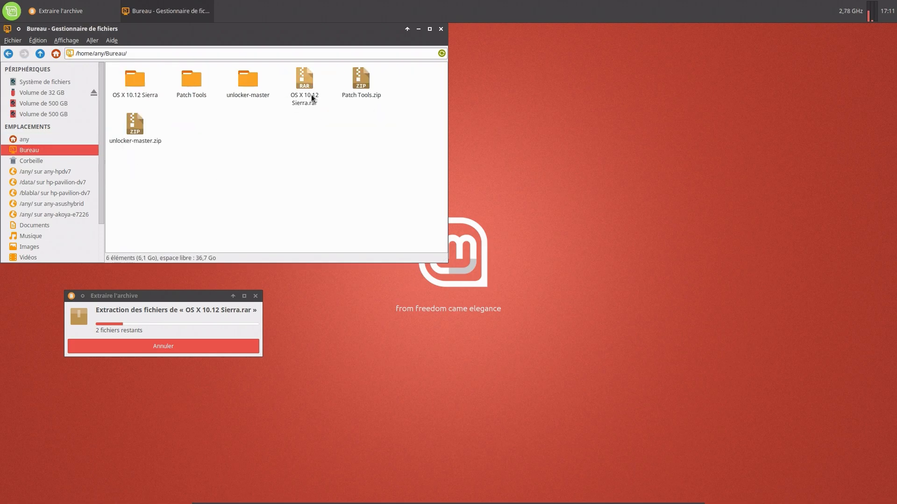
left_click(374, 83)
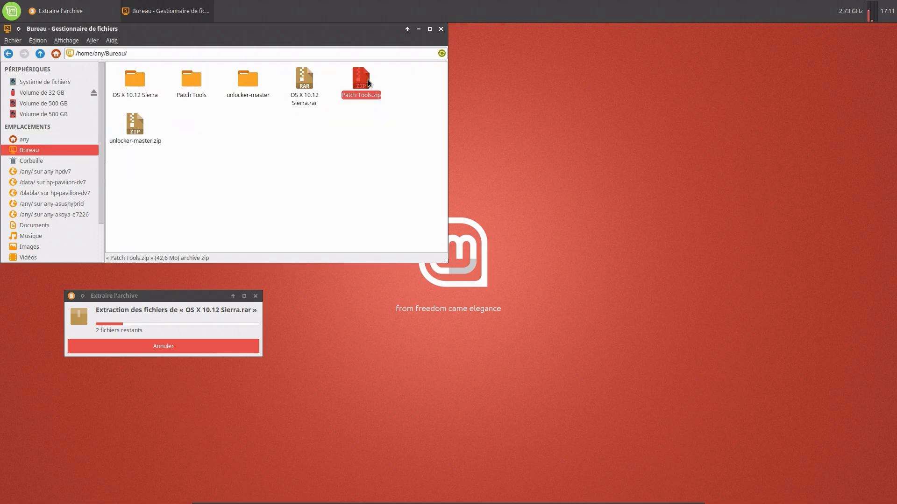
left_click(139, 131, "ctrl")
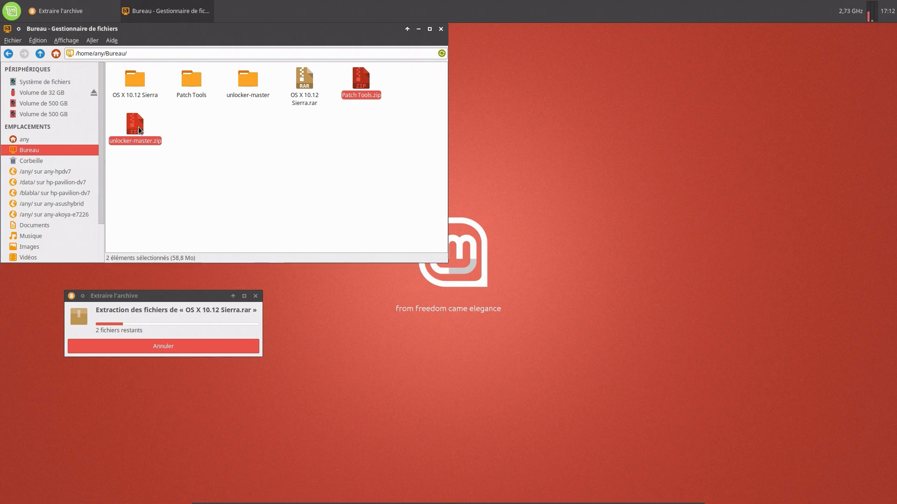
right_click(139, 130)
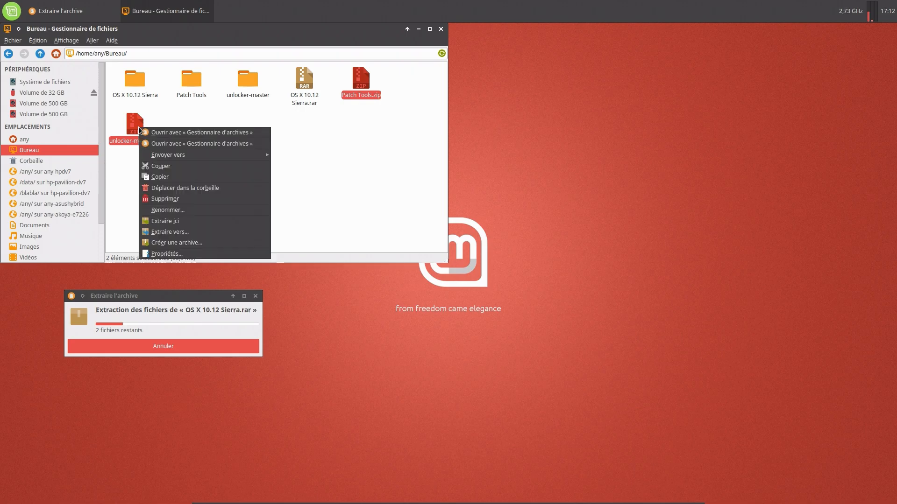
left_click(167, 189)
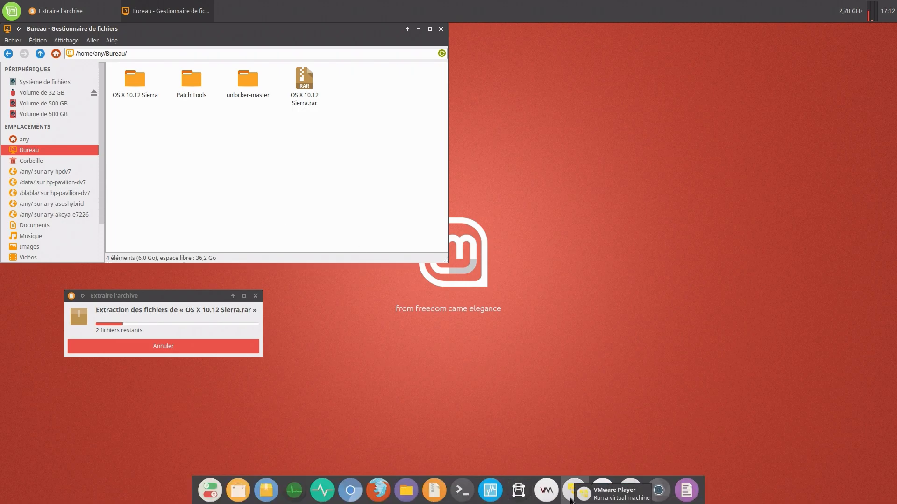
In VMware Player, preview the new-VM guest OS types, then cancel and close Player.
left_click(572, 500)
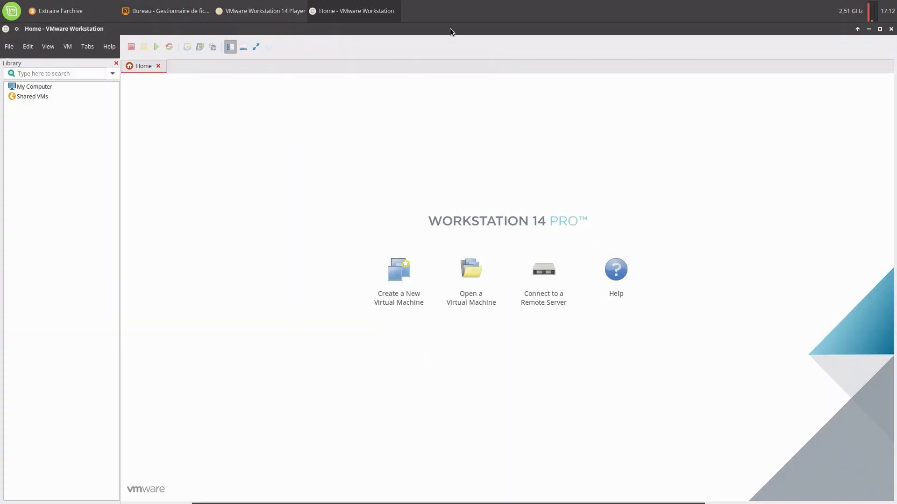
left_click_drag(450, 29, 894, 503)
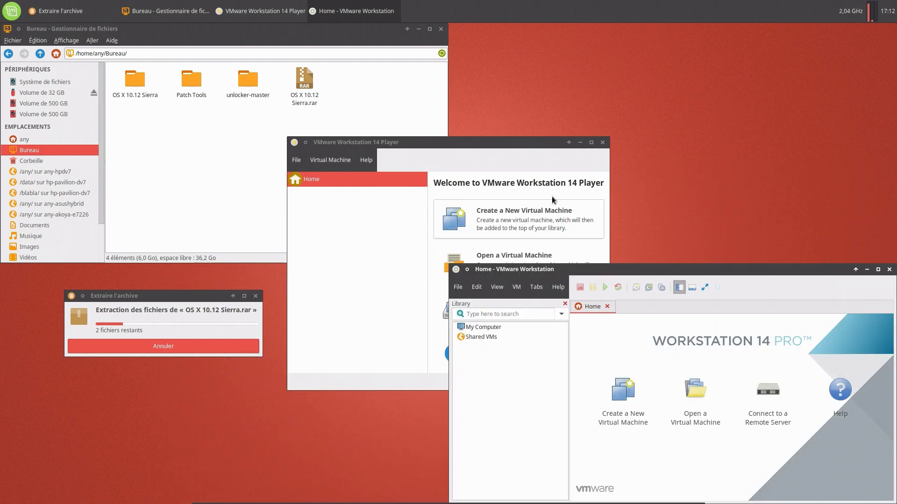
left_click_drag(489, 145, 475, 91)
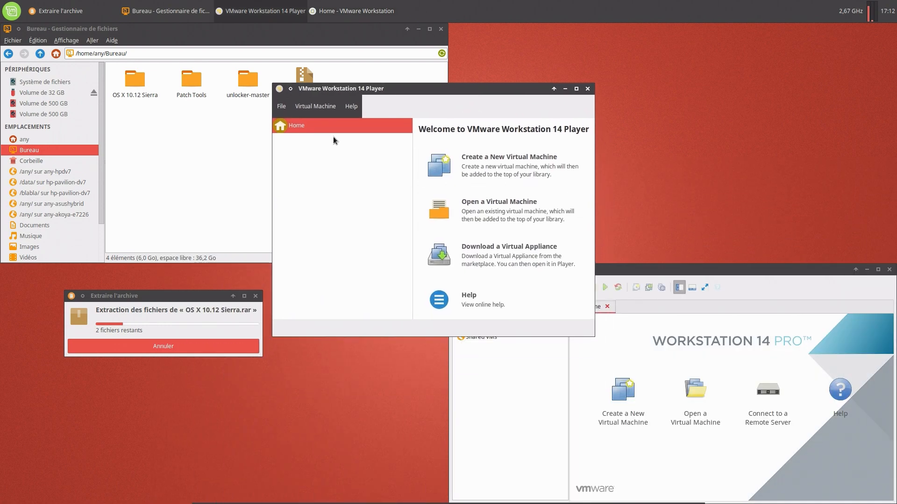
left_click(485, 160)
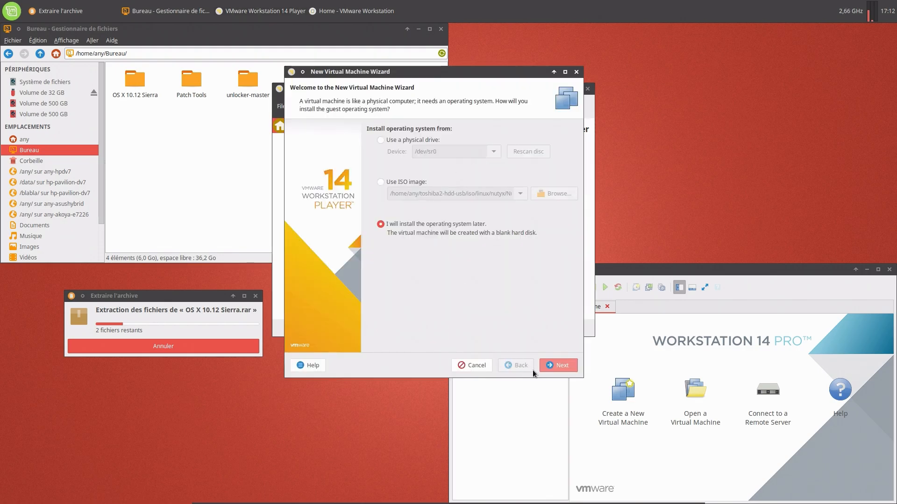
left_click(550, 366)
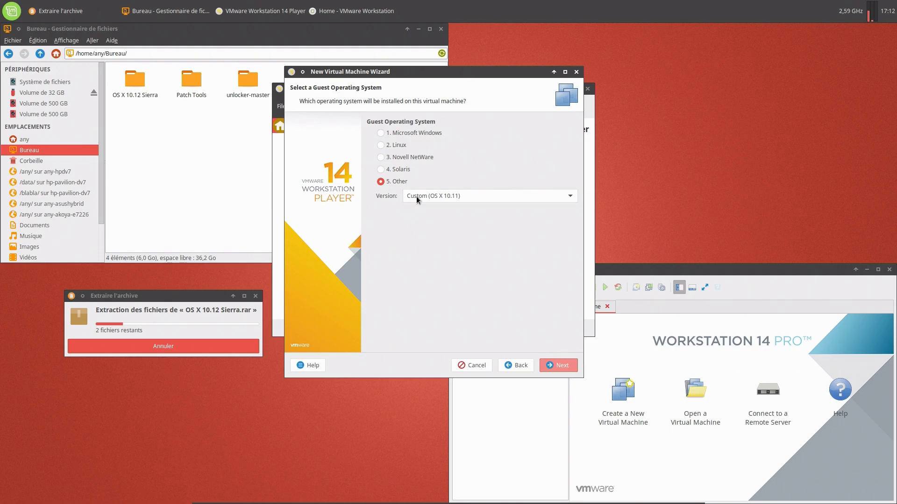
left_click(411, 133)
left_click(403, 148)
left_click(415, 161)
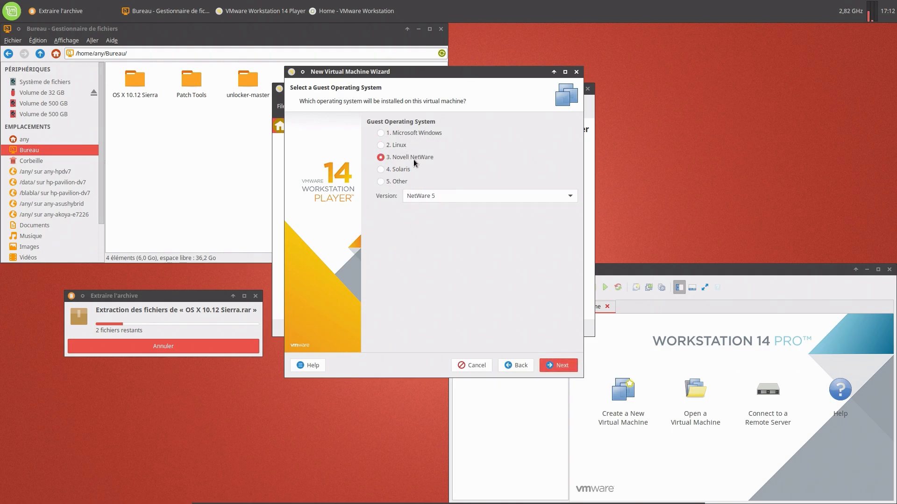
left_click(403, 171)
left_click(403, 183)
left_click(481, 366)
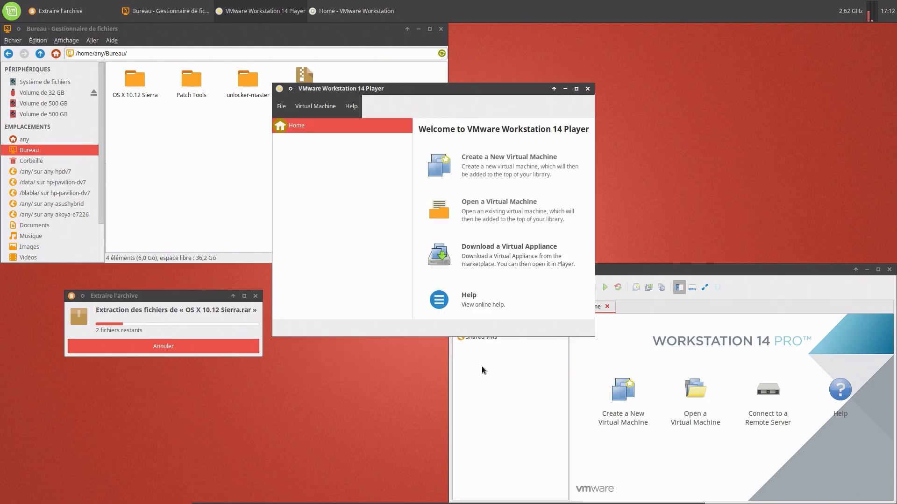
left_click(587, 89)
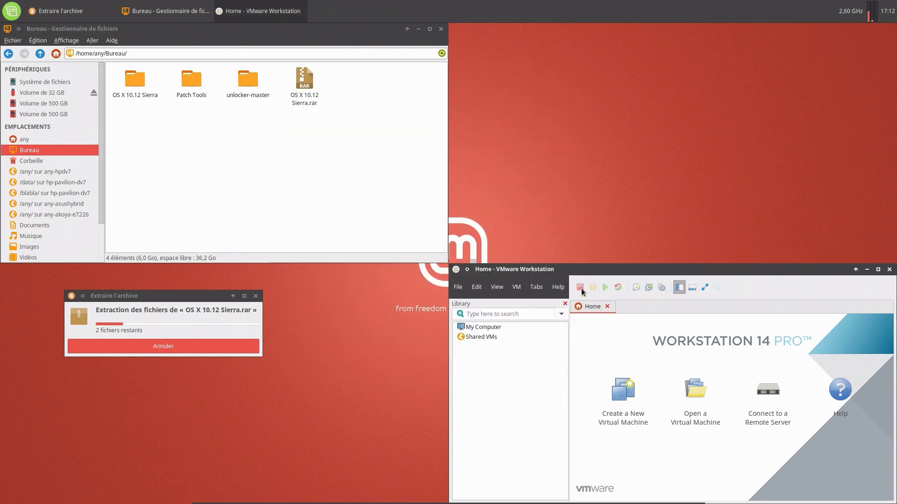
In Workstation, browse the new-VM guest OS types, cancel the wizard and quit Workstation.
left_click(633, 411)
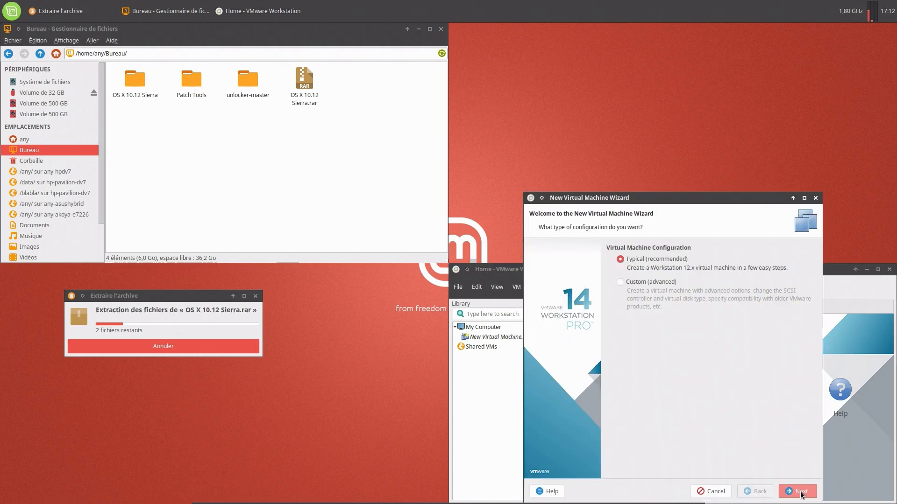
left_click(798, 492)
left_click(800, 493)
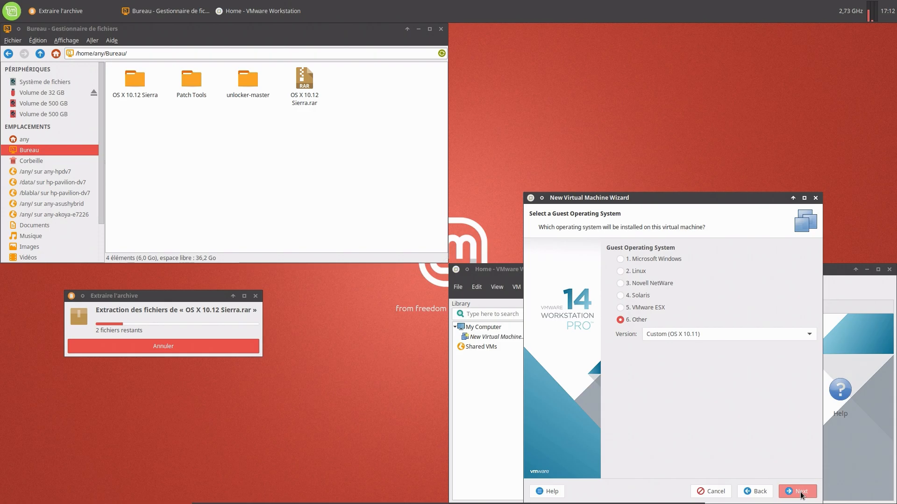
left_click(659, 261)
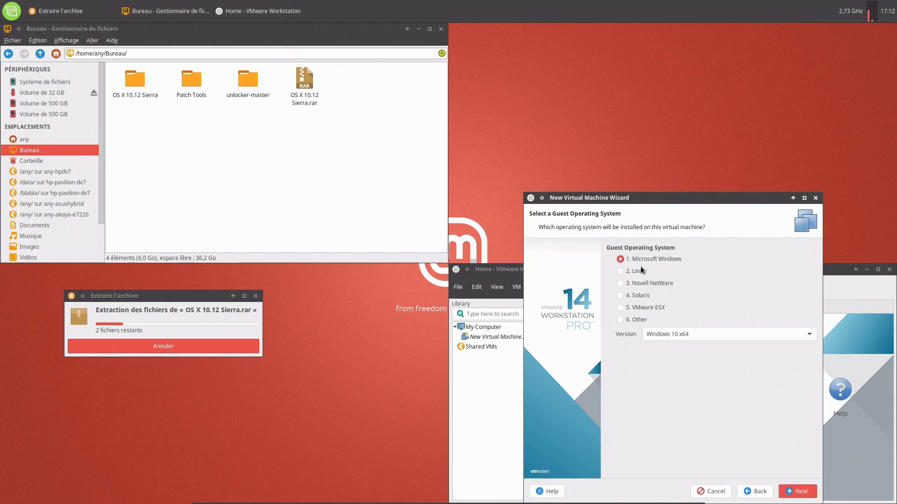
left_click(642, 270)
left_click(652, 286)
left_click(648, 296)
left_click(660, 309)
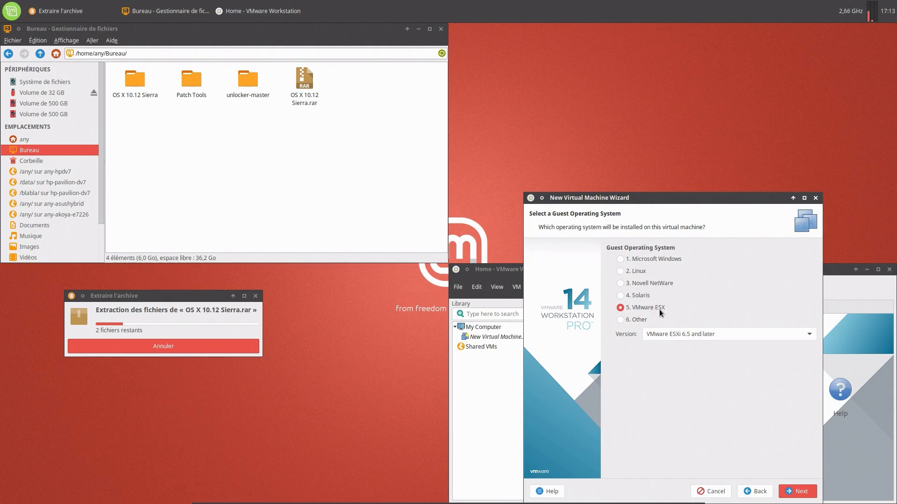
left_click(636, 321)
left_click(717, 490)
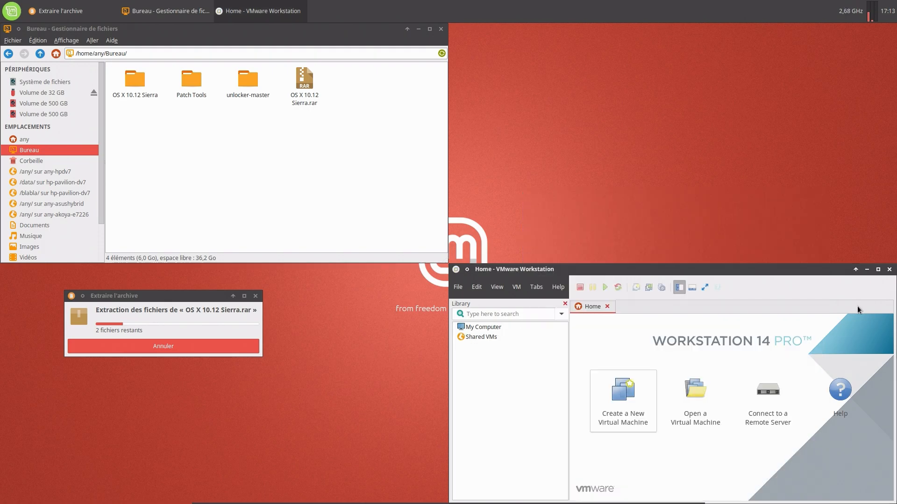
left_click(889, 270)
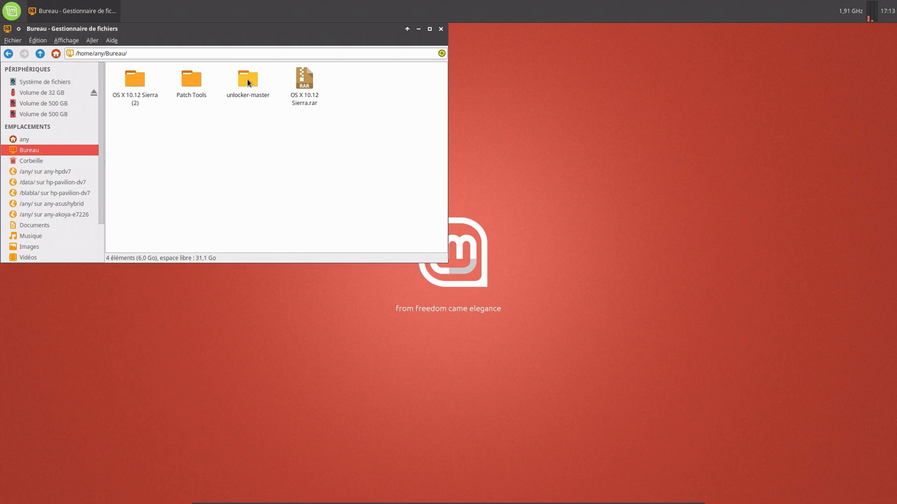
Read and close the readme.txt in the Patch Tools folder.
double_click(196, 81)
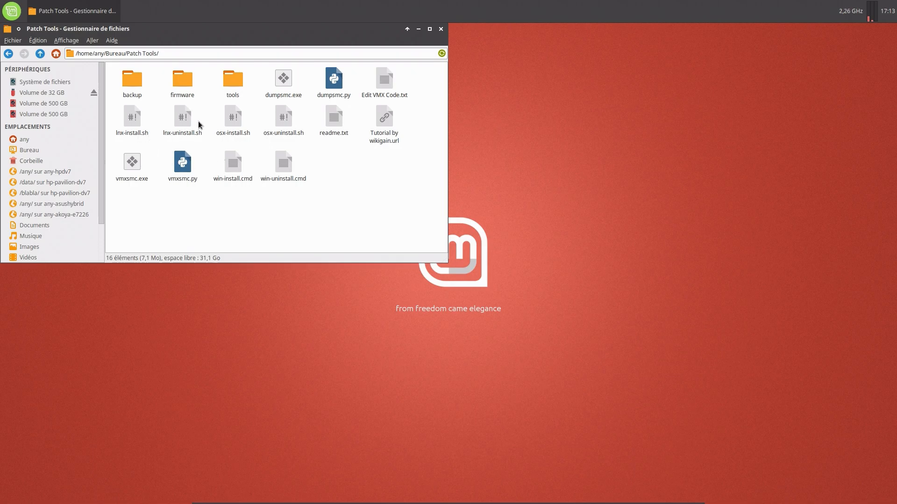
left_click(333, 117)
double_click(333, 117)
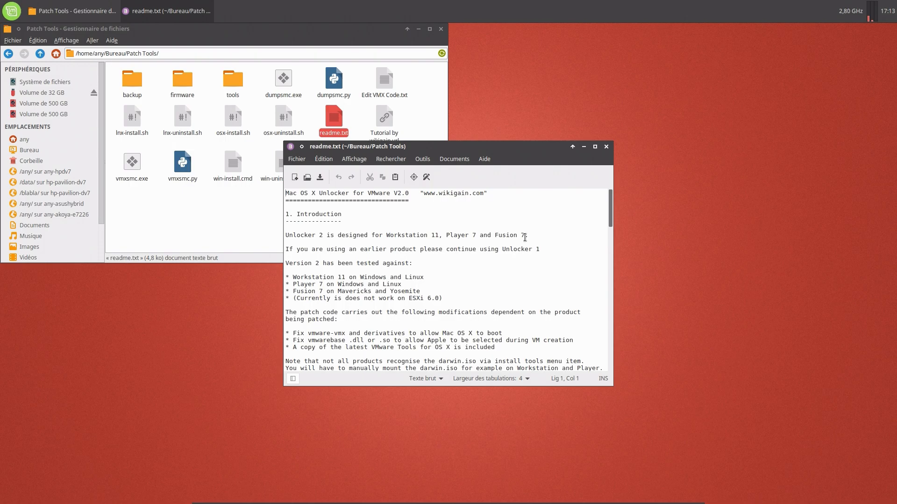
left_click(606, 148)
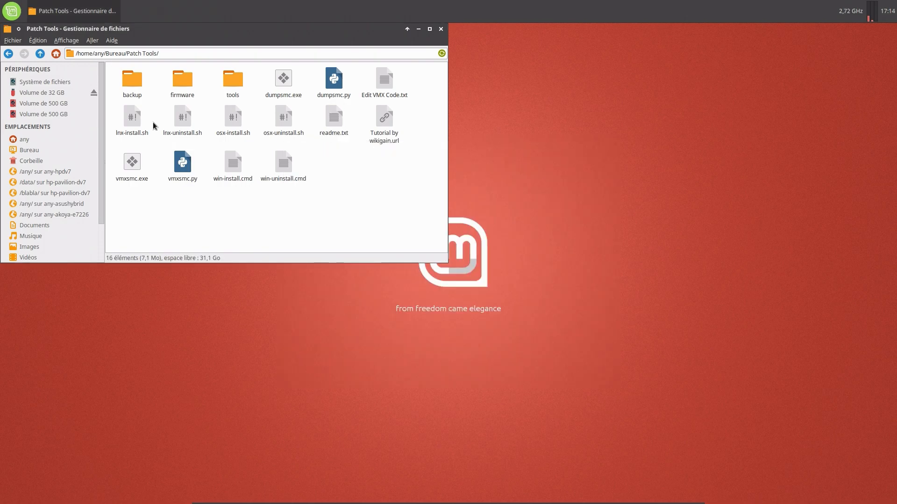
Back in Bureau, move the OS X 10.12 Sierra.rar archive to the trash.
left_click(9, 53)
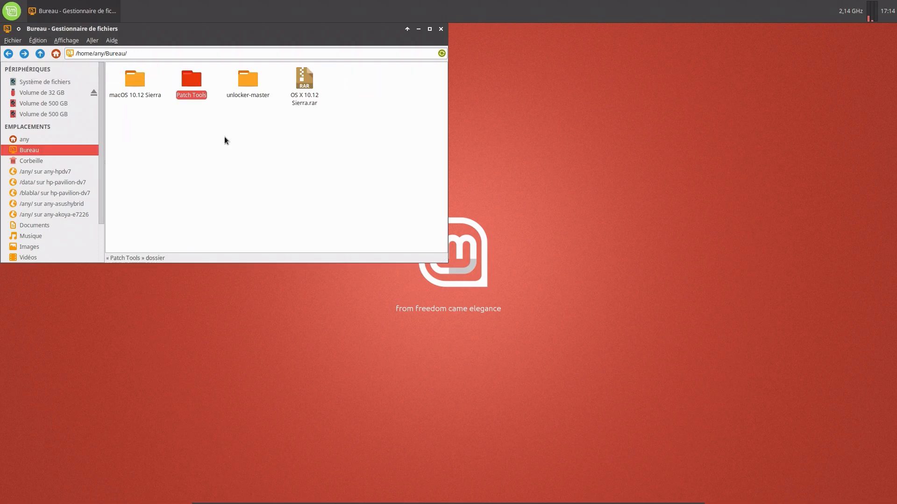
left_click(304, 85)
right_click(305, 86)
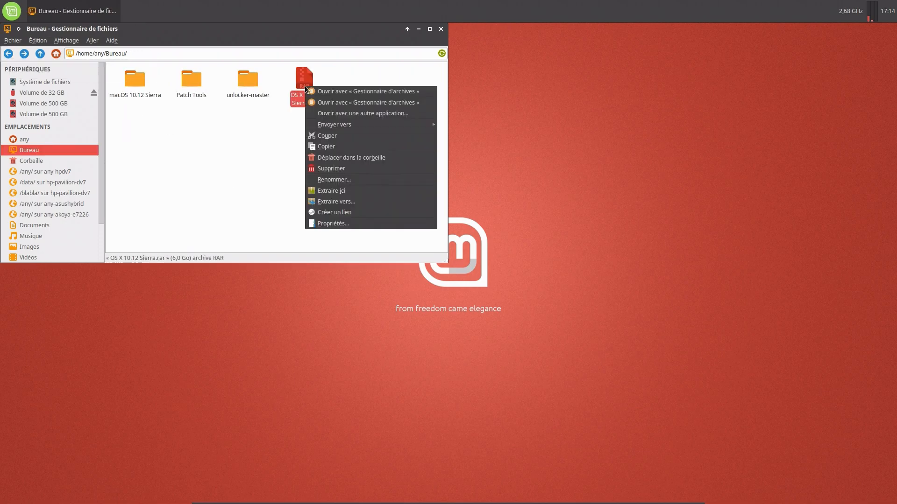
left_click(332, 158)
Read the unlocker-master readme.txt, close it, and go to the home folder.
double_click(250, 79)
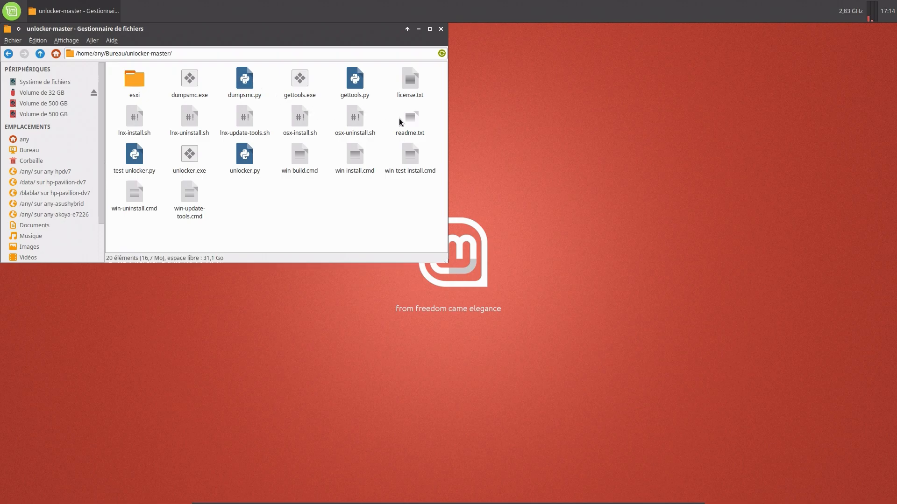
double_click(410, 120)
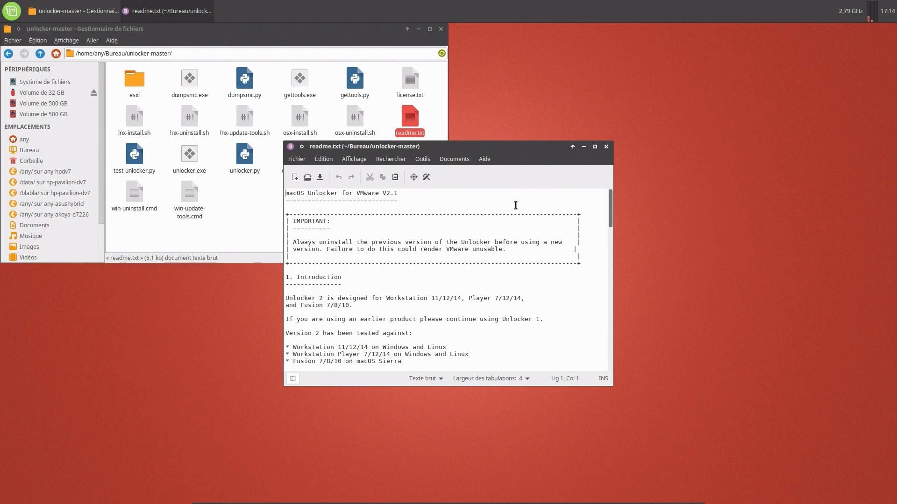
left_click(609, 148)
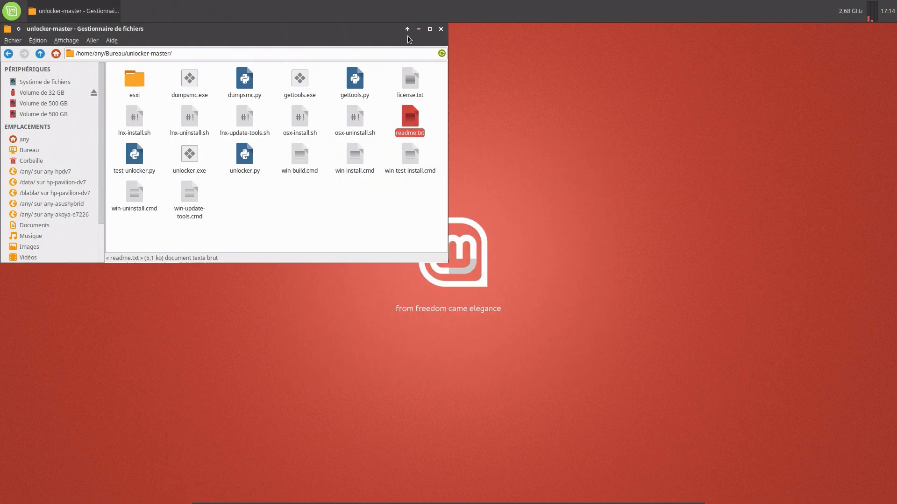
left_click(43, 140)
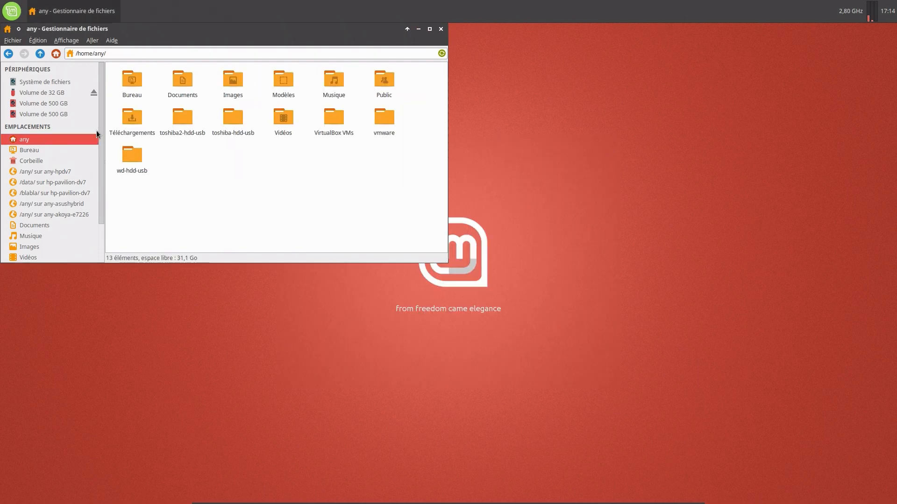
Launch Terminal, list the home folder, and cd into Bureau, listing its contents.
double_click(129, 88)
mouse_move(378, 497)
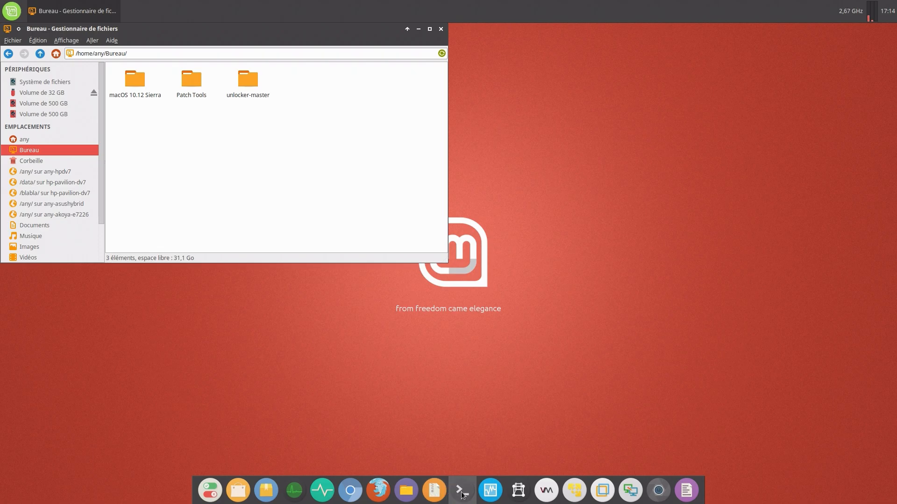
left_click(462, 490)
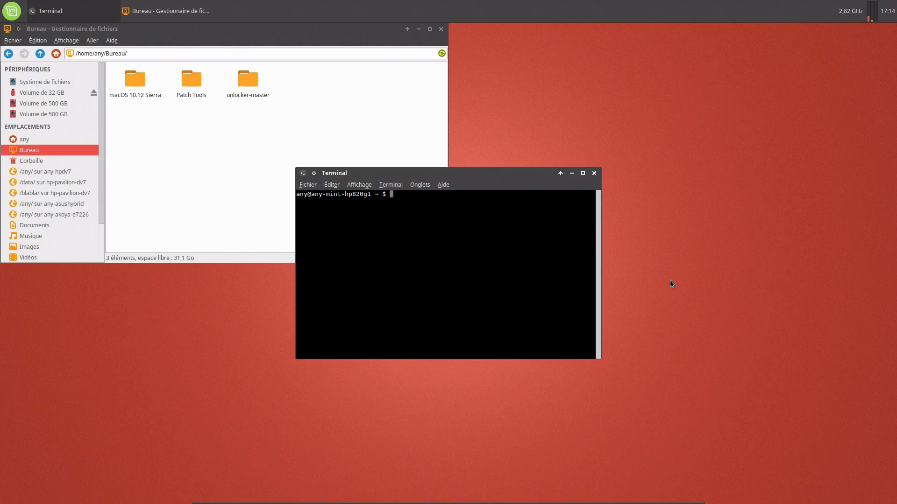
type("ls")
key("Return")
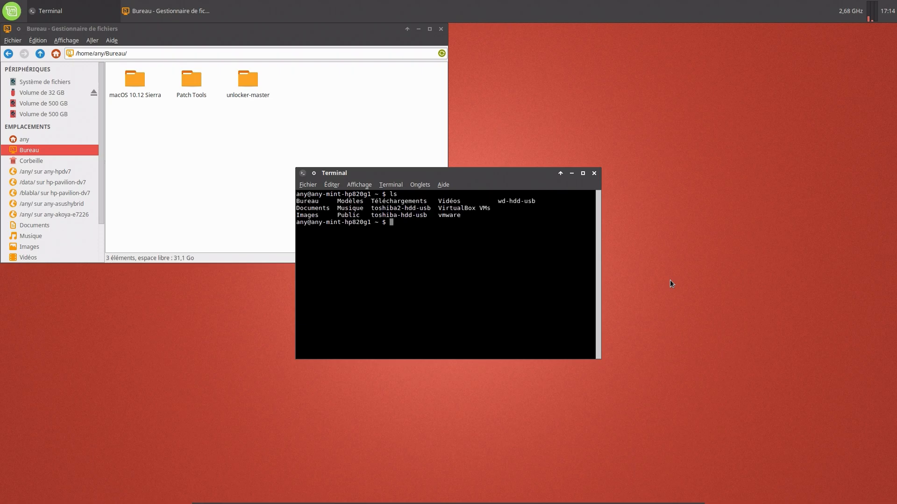
type("cd Bu")
key("Tab")
key("Return")
type("ls")
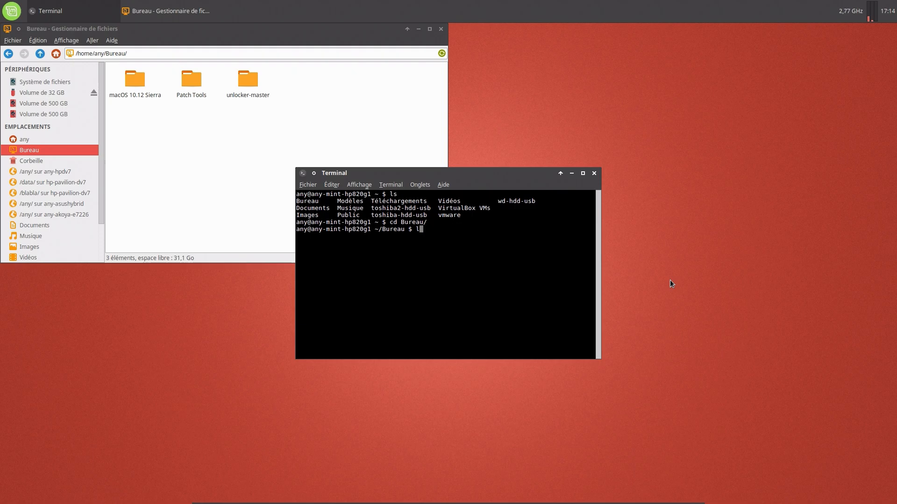
key("Return")
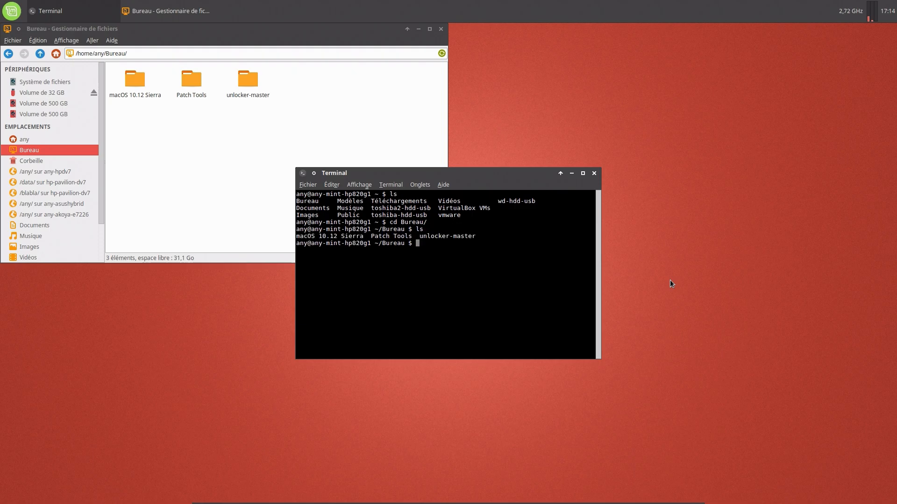
Change into unlocker-master, list its files, clear the screen and list again.
type("cd un")
key("Tab")
key("Return")
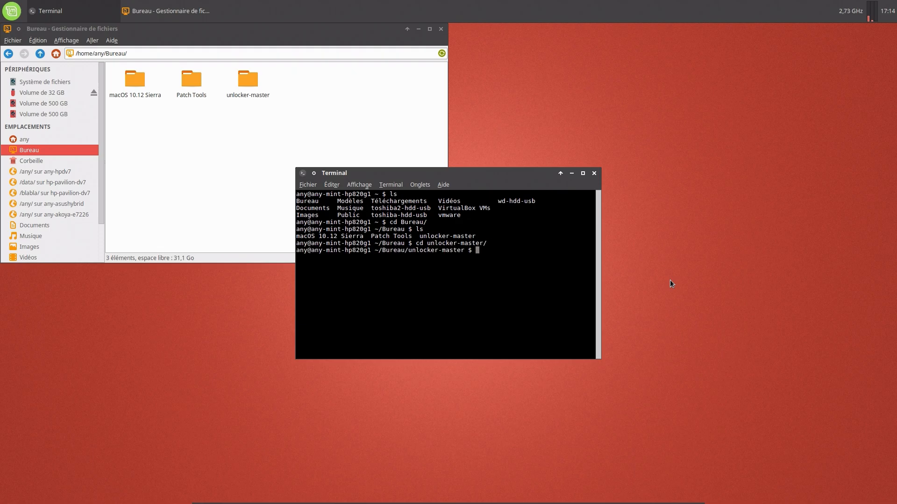
type("ls")
key("Return")
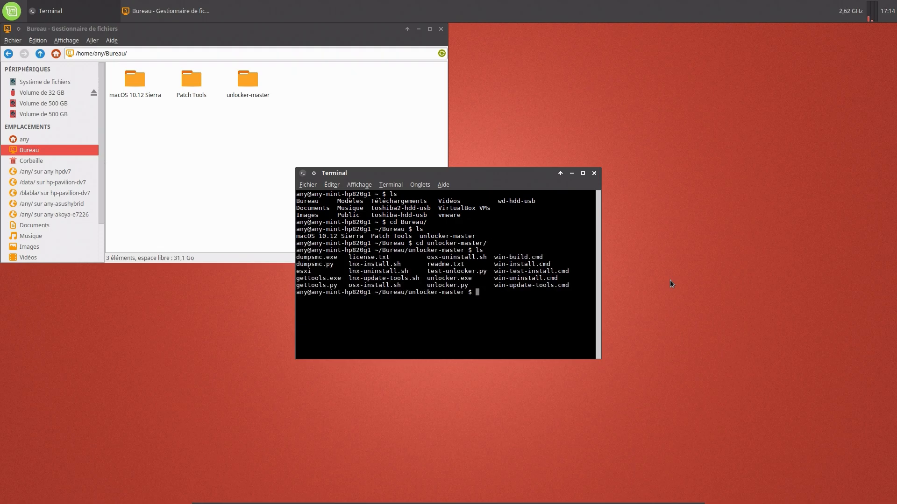
type("clear")
key("Return")
key("Return")
key("Return")
key("Return")
key("Return")
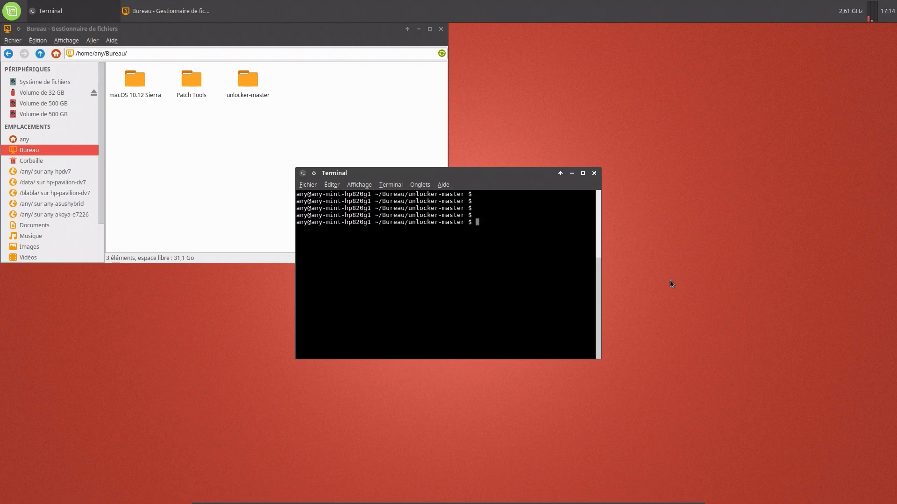
type("ls")
key("Return")
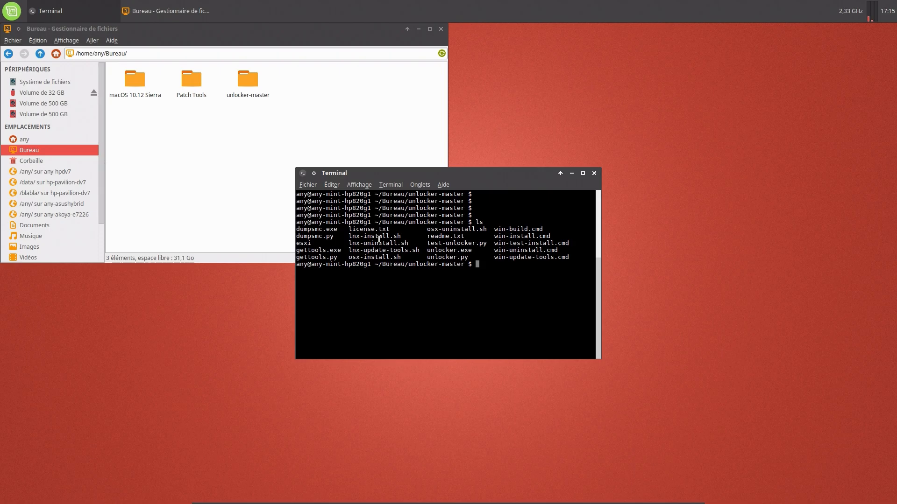
Highlight the lnx-install, lnx-update-tools, lnx-uninstall, win-install and win-uninstall script names.
double_click(379, 237)
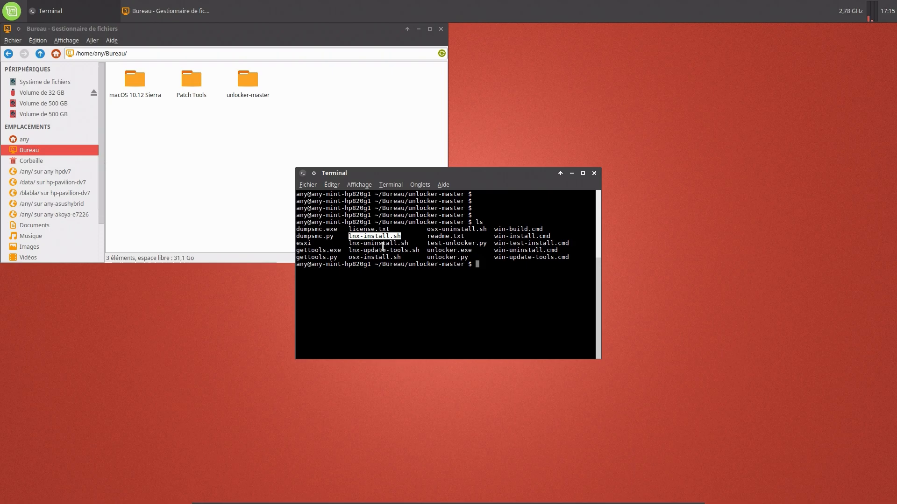
double_click(382, 248)
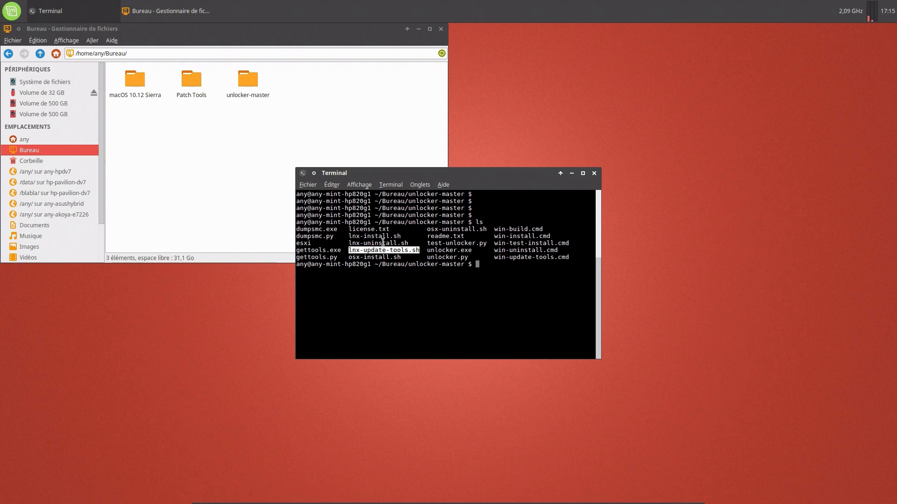
double_click(383, 243)
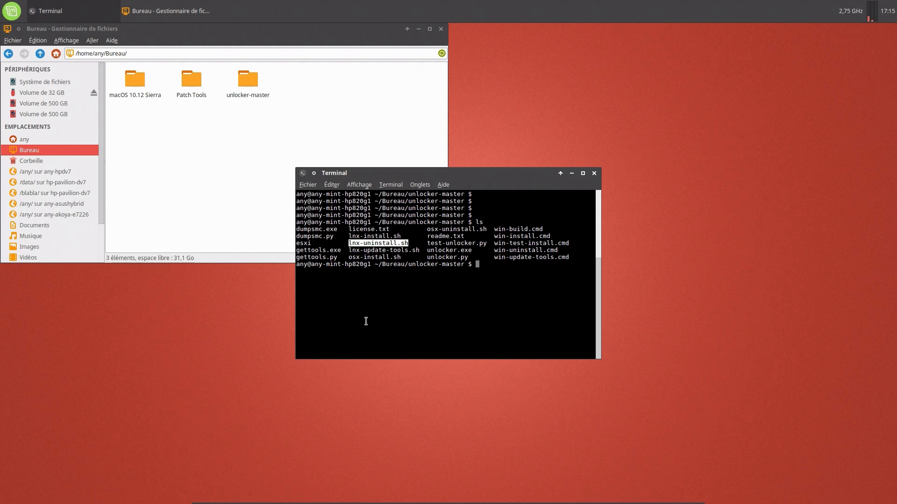
double_click(520, 237)
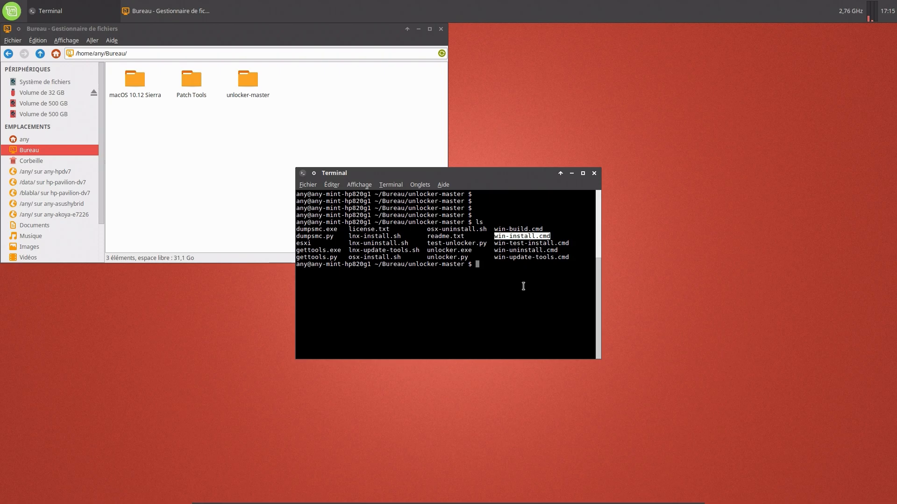
double_click(530, 253)
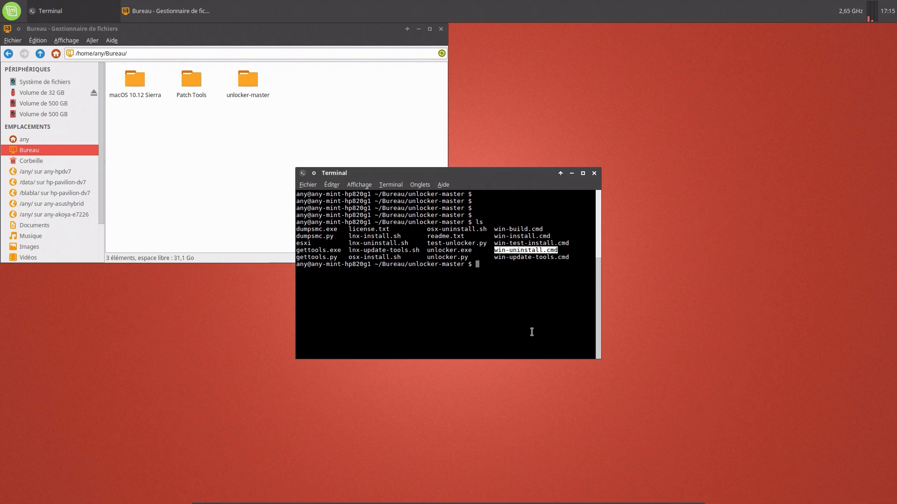
left_click(502, 274)
Run sudo ./lnx-install.sh, entering the sudo password, then close the Terminal.
type("sudo ./")
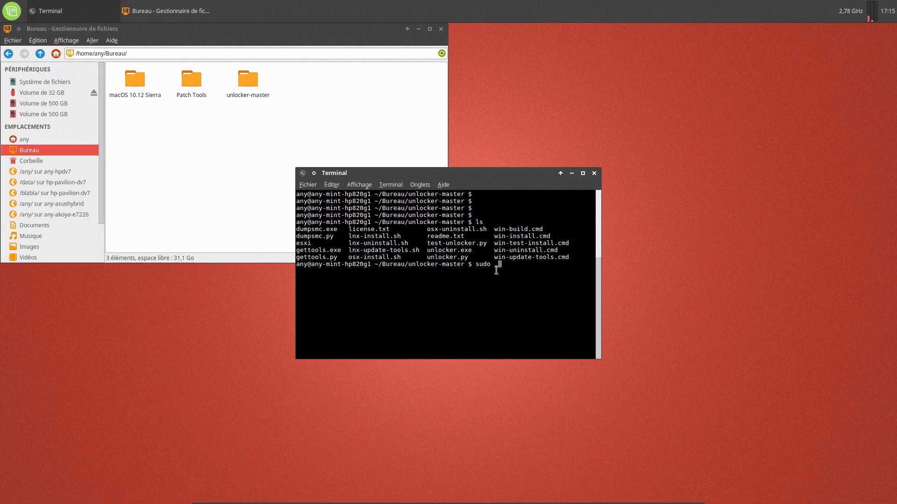
double_click(379, 237)
right_click(378, 237)
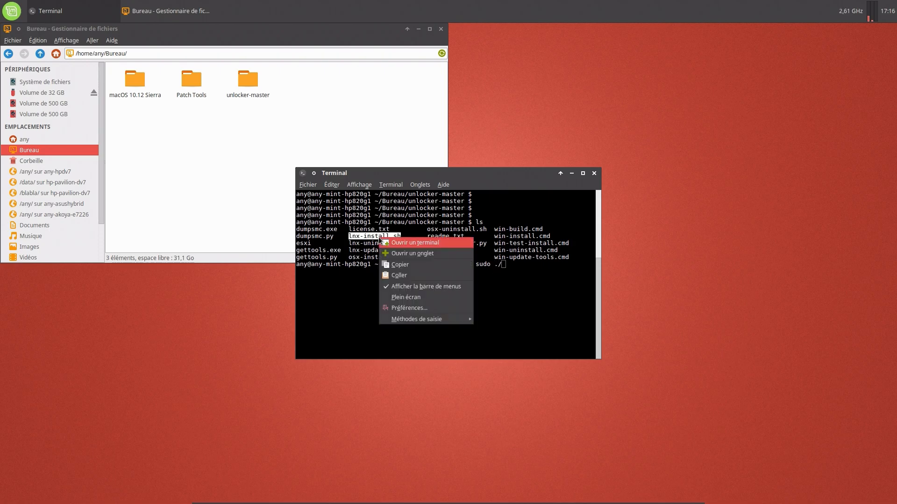
left_click(398, 269)
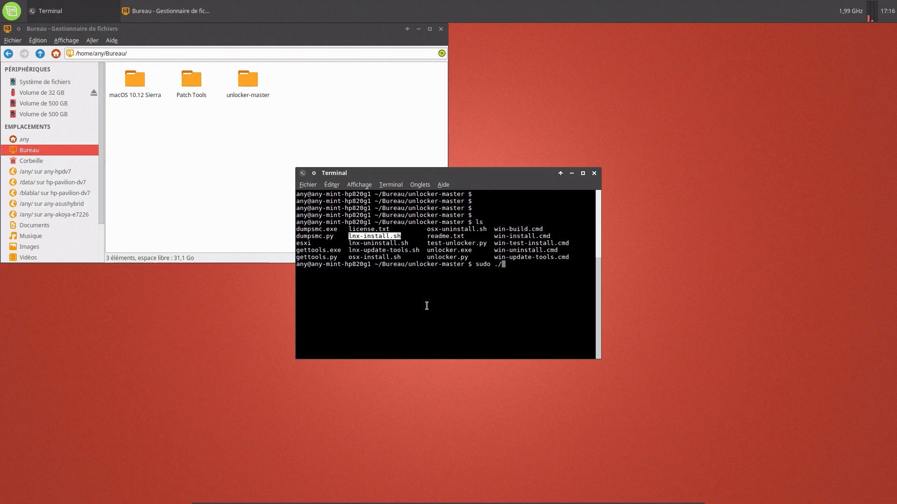
right_click(516, 271)
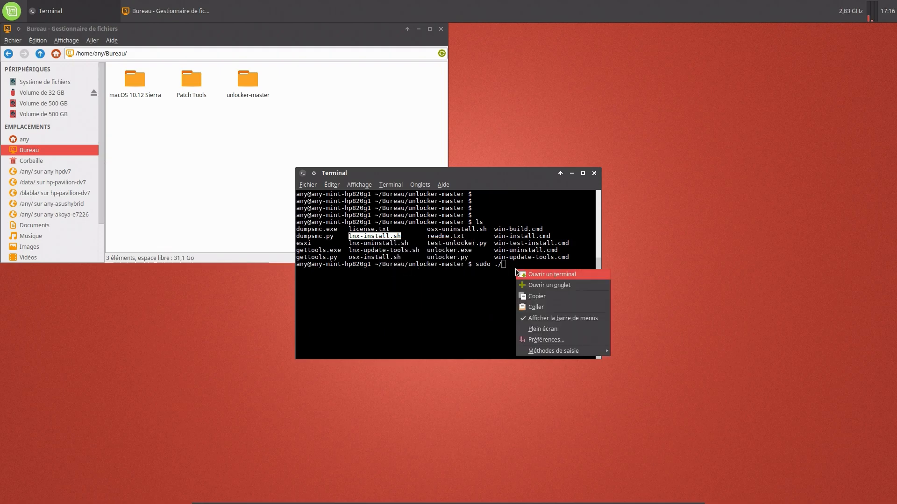
left_click(532, 307)
key("Return")
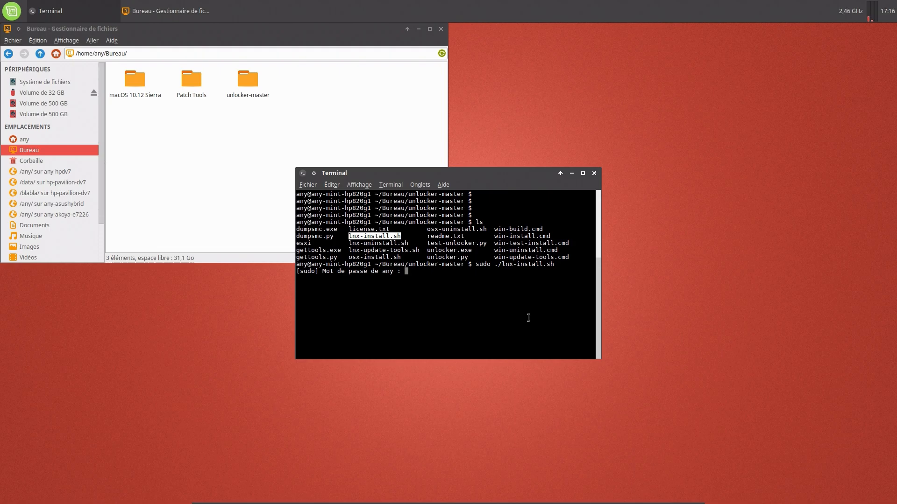
key("Return")
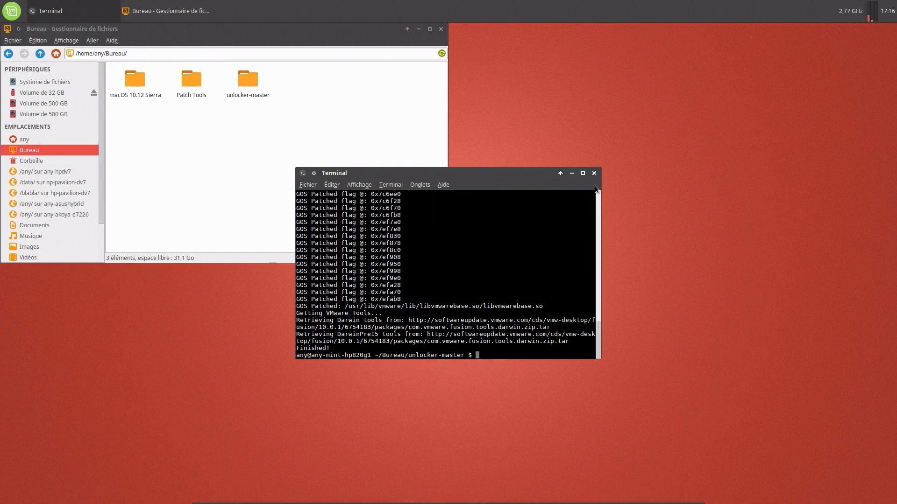
left_click(595, 174)
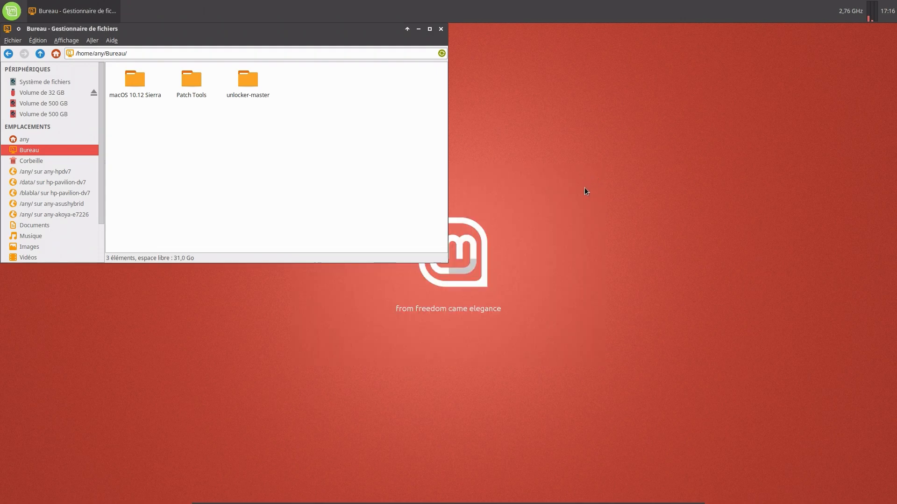
Check Player's wizard now offers Apple OS X, close Player, and reposition the Workstation window.
mouse_move(526, 503)
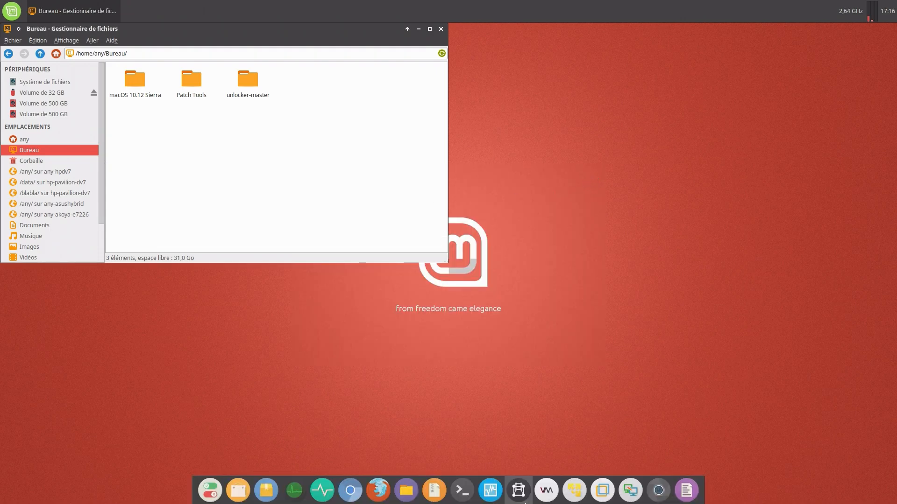
left_click(573, 497)
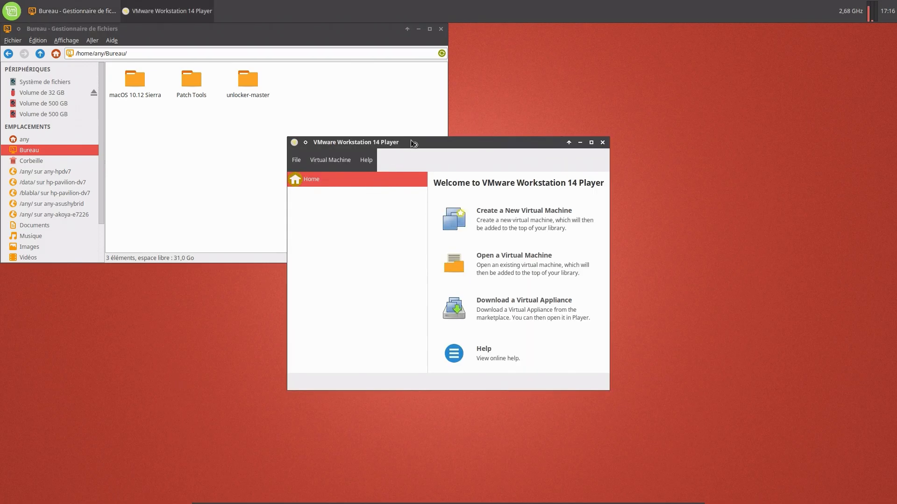
left_click_drag(410, 140, 165, 204)
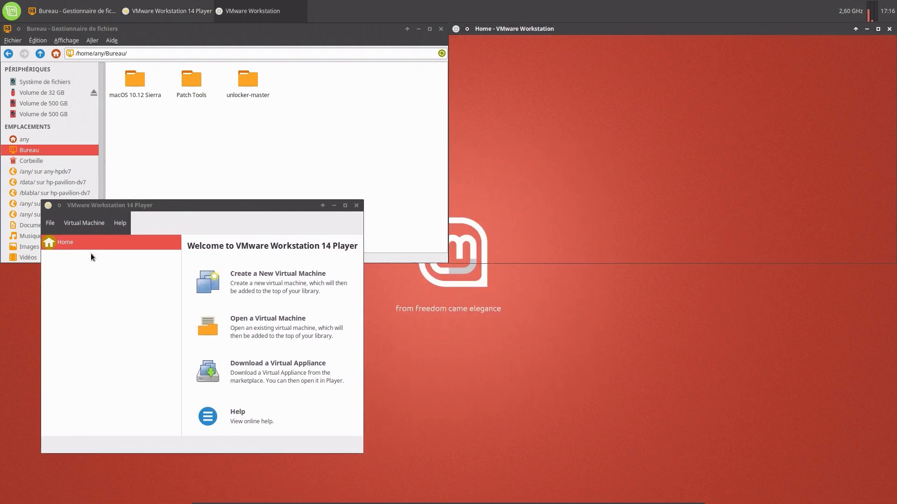
left_click(243, 283)
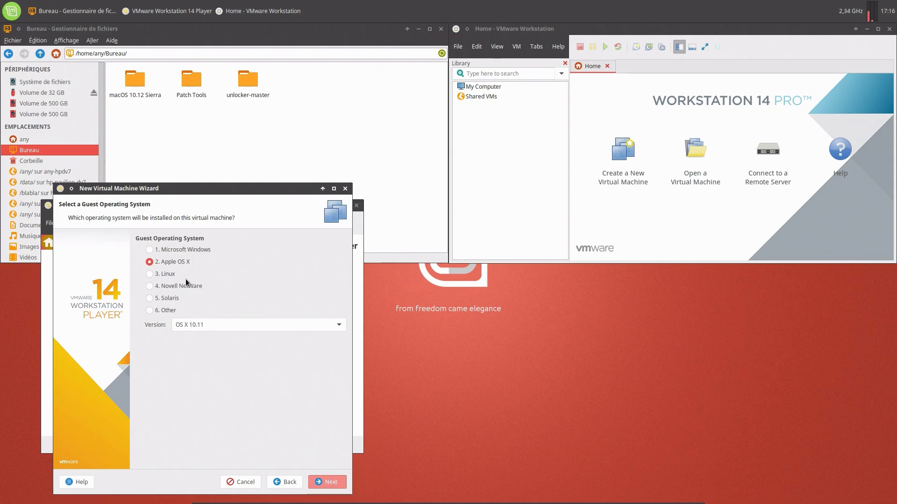
left_click(239, 324)
left_click(292, 248)
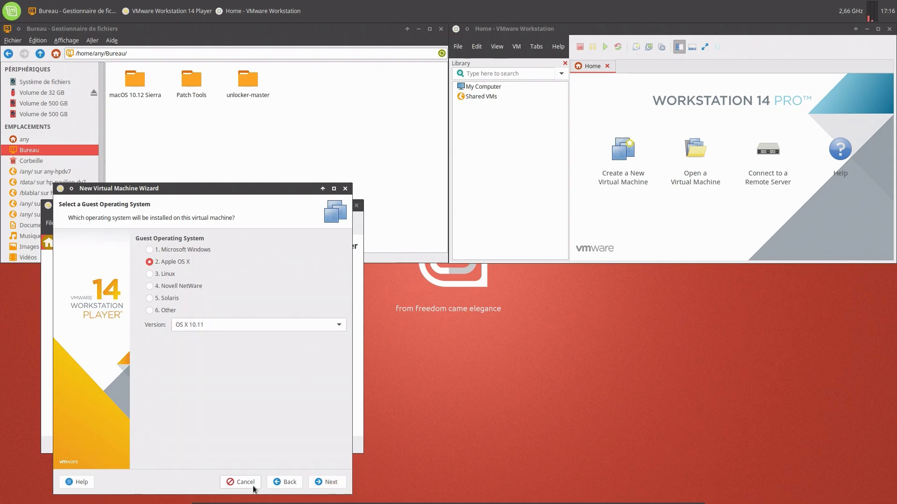
left_click(254, 486)
left_click(356, 206)
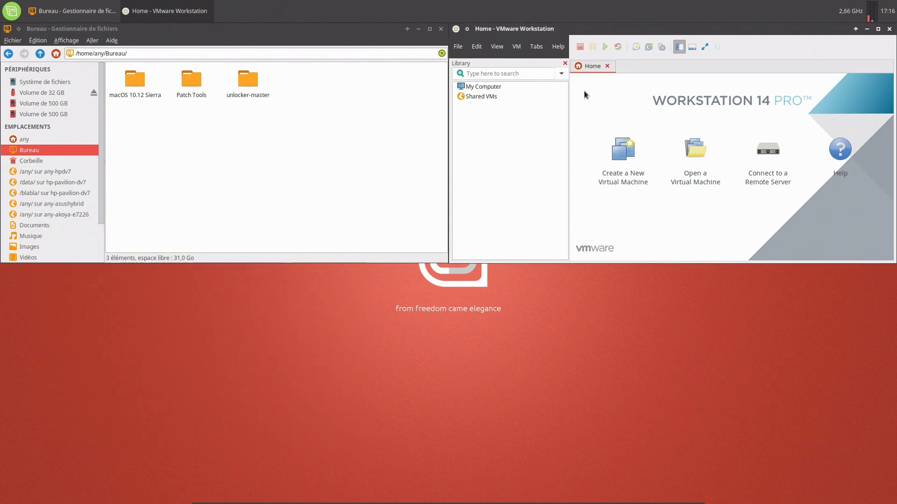
left_click_drag(664, 27, 896, 189)
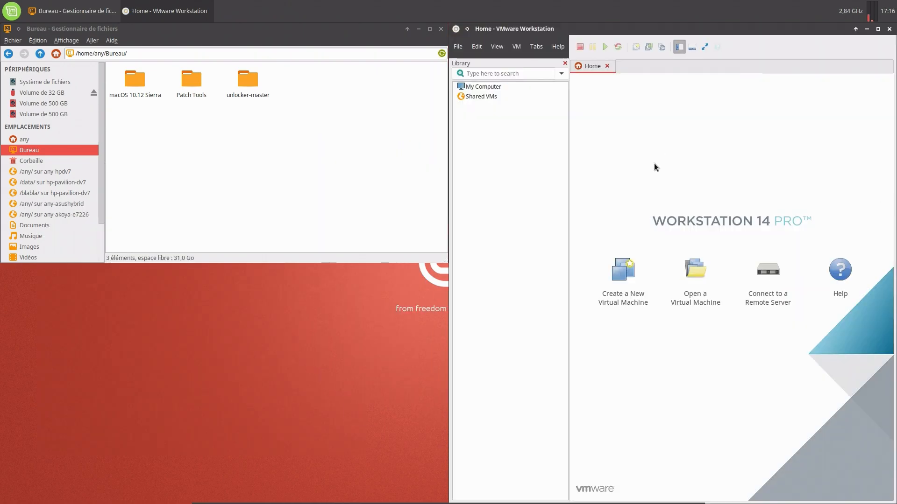
Create a Typical, install-later macOS 10.12 VM named 'macOS 10.12 Sierra' with a single-file disk.
left_click(633, 269)
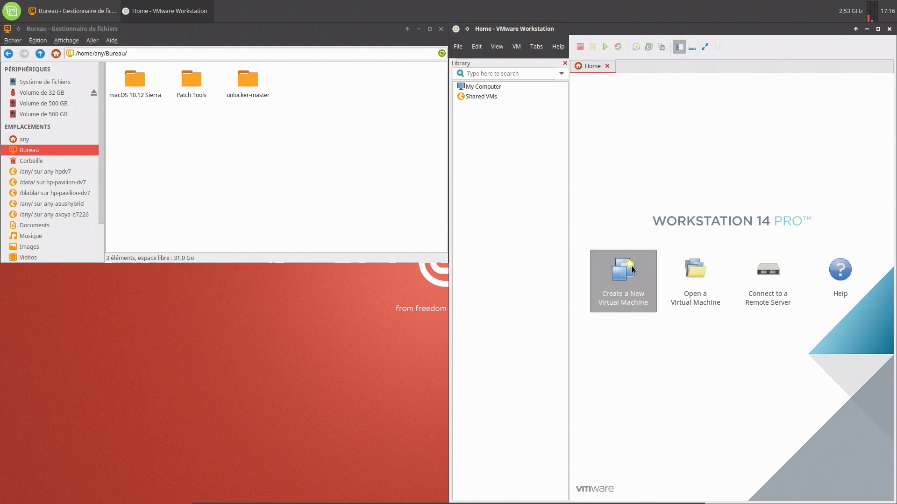
left_click_drag(693, 130, 426, 150)
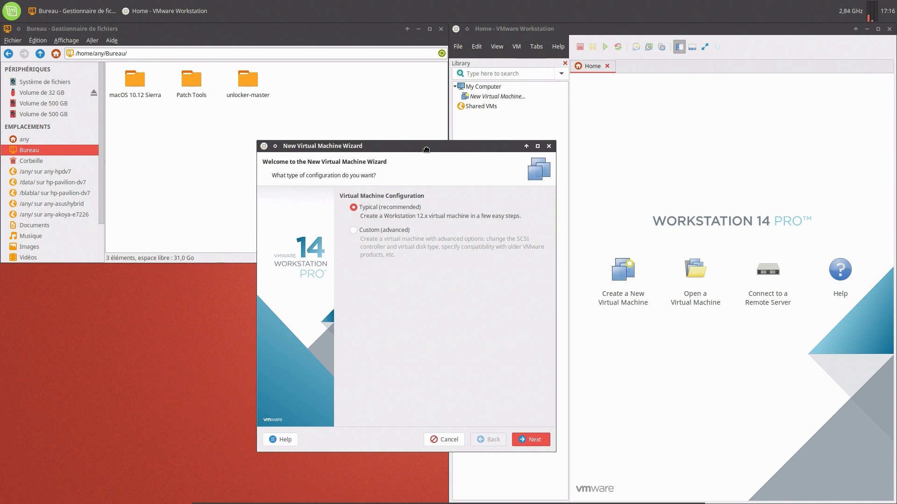
left_click(533, 440)
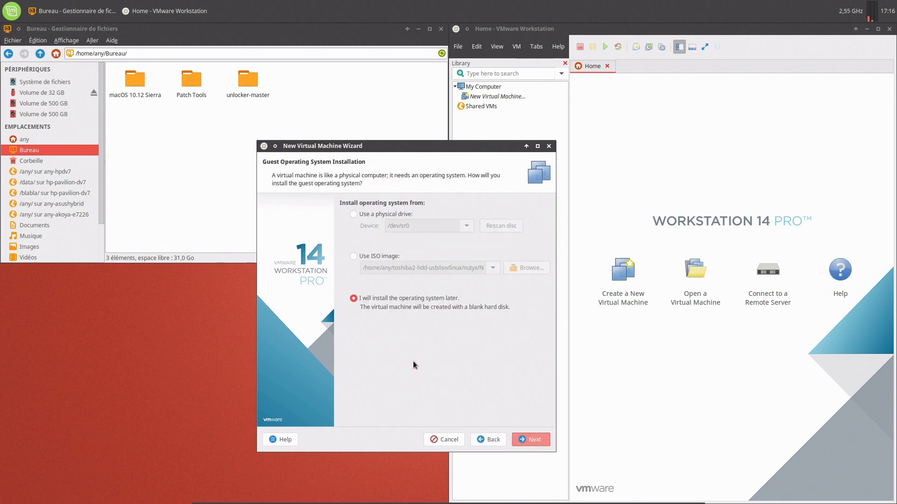
left_click(535, 440)
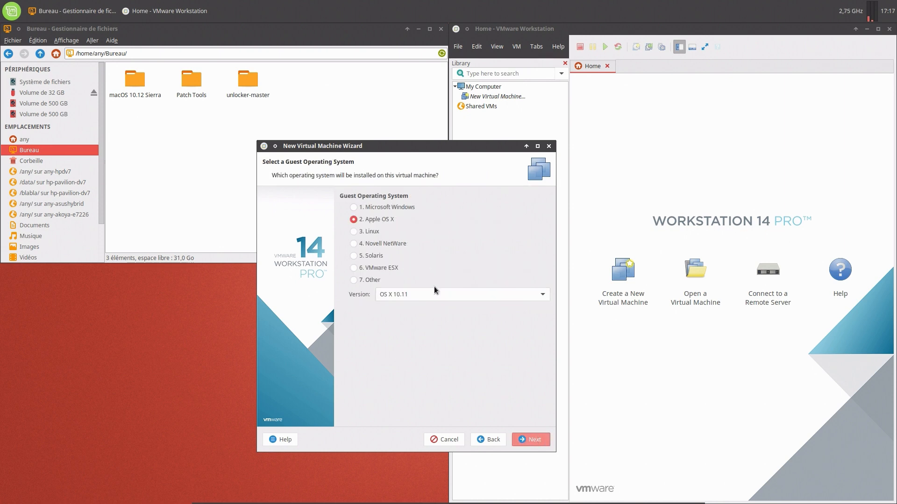
left_click(428, 296)
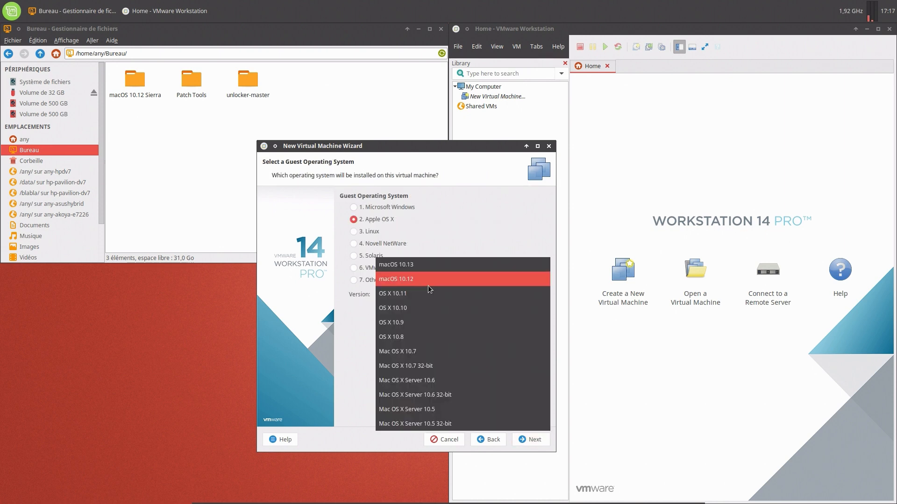
left_click(428, 286)
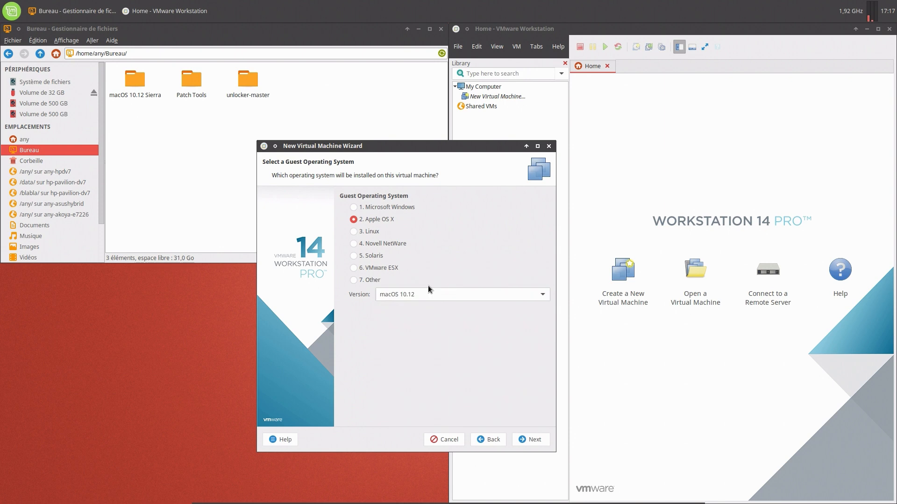
left_click(533, 441)
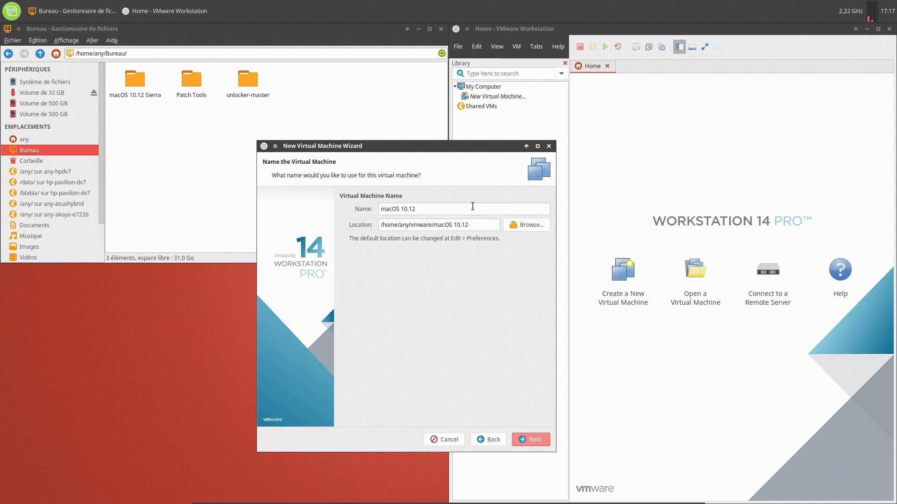
type("Sie")
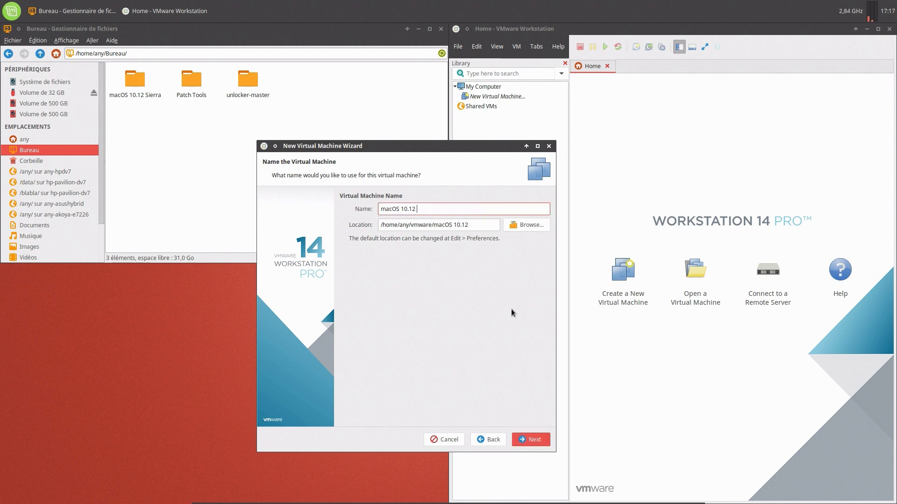
type("rra")
left_click(538, 440)
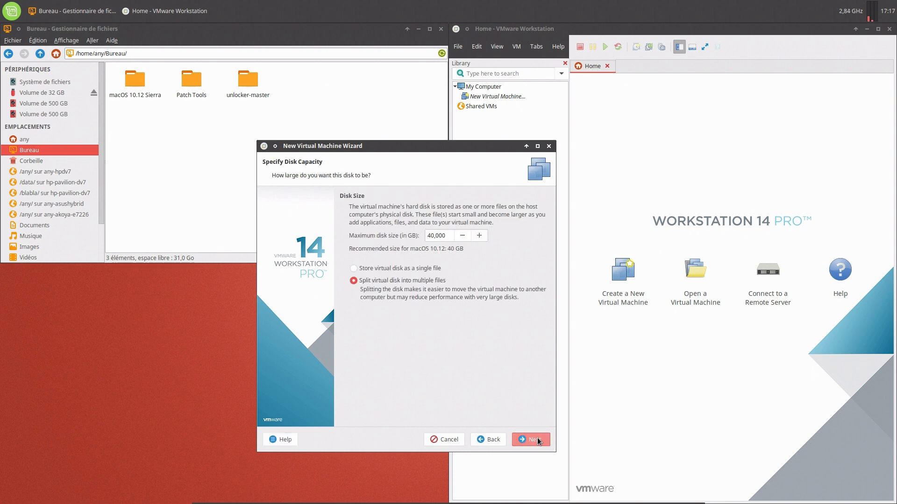
left_click(404, 269)
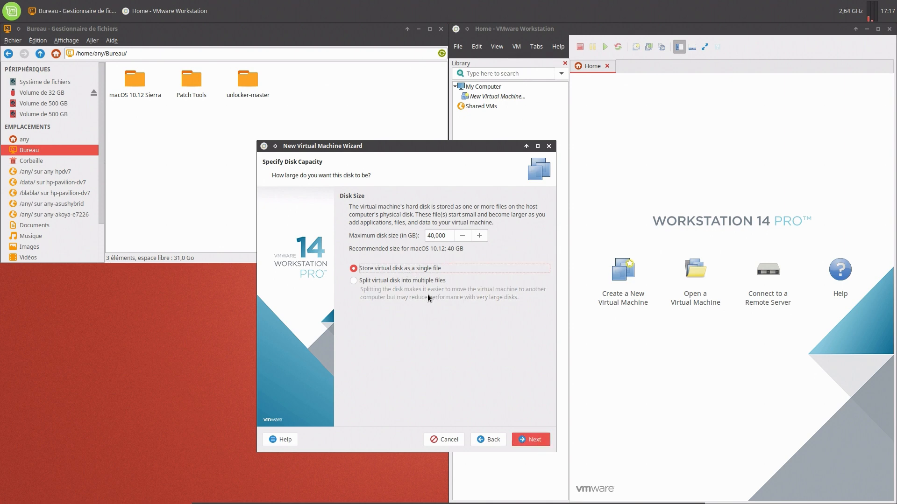
left_click(531, 440)
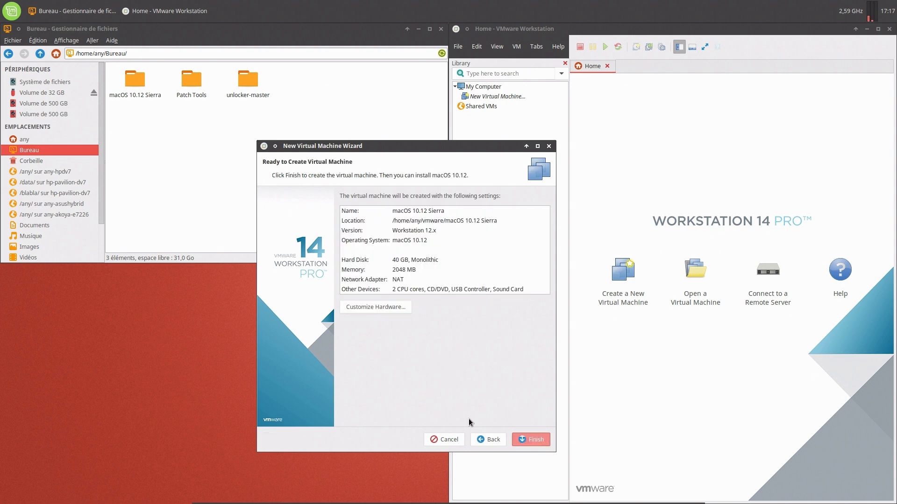
left_click(526, 442)
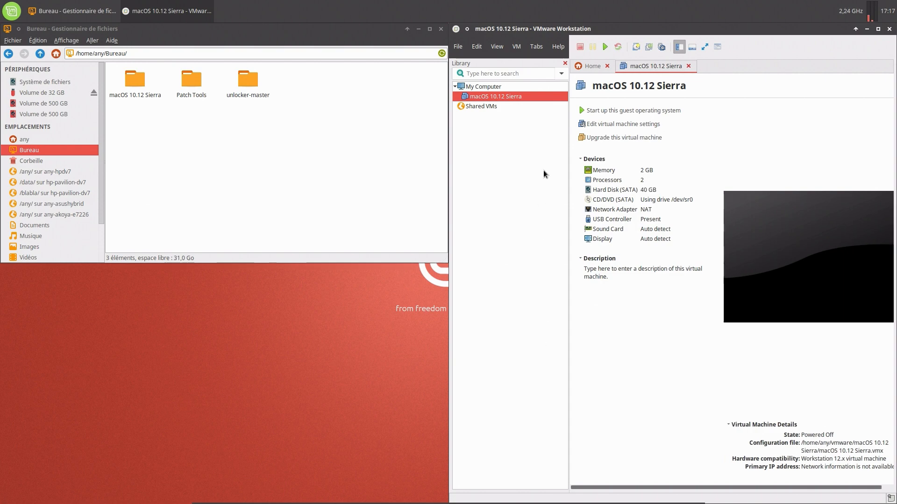
Raise the VM's memory from 2048 to 4096 MB.
left_click(589, 125)
left_click_drag(573, 133, 311, 160)
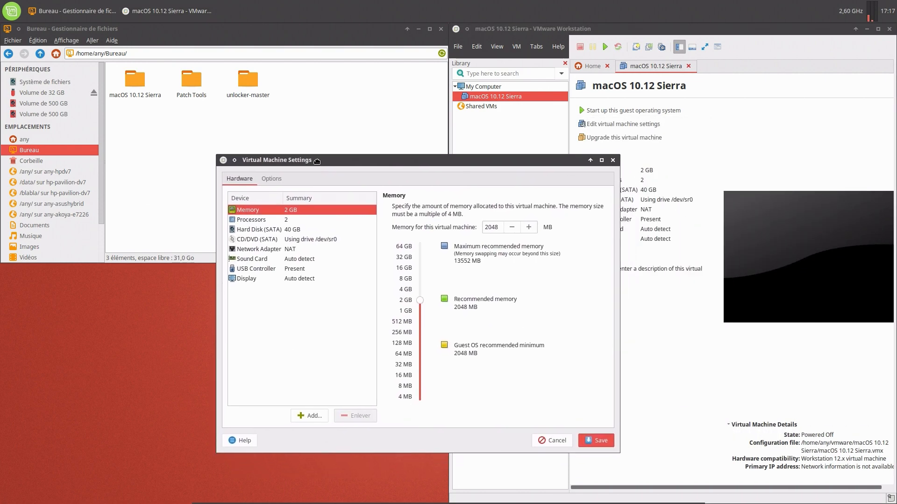
double_click(497, 225)
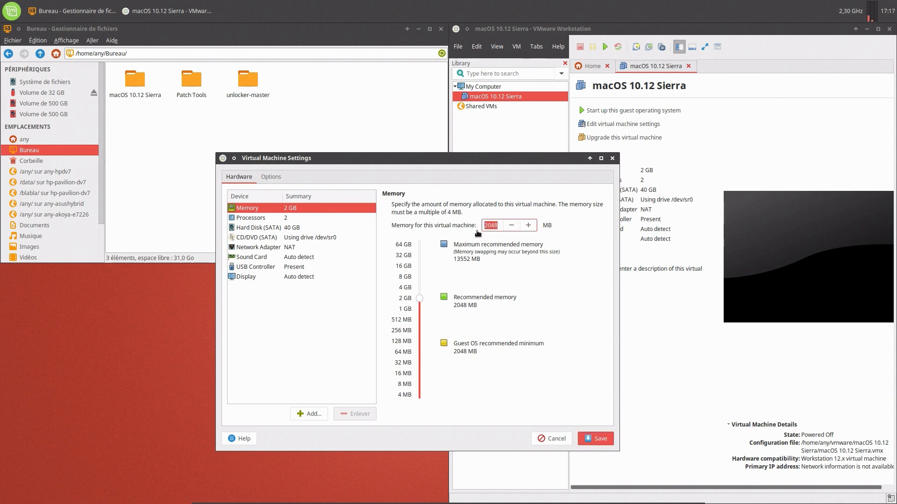
type("4096")
left_click(601, 438)
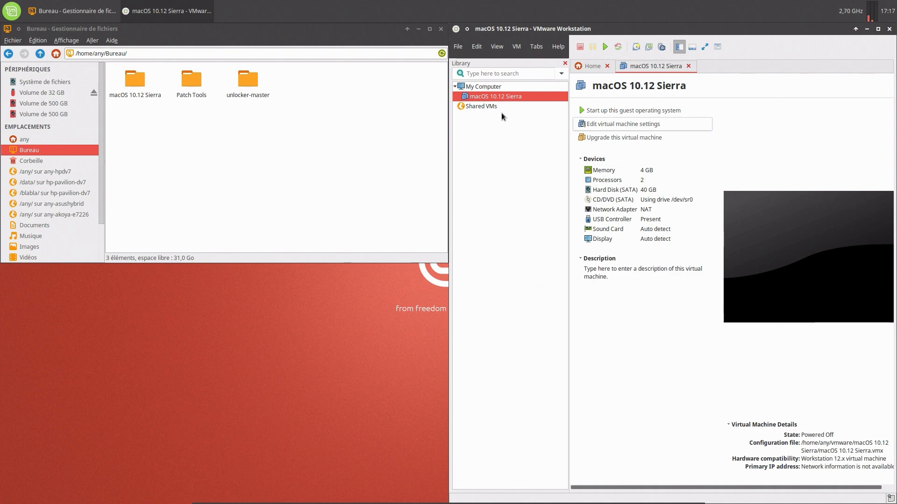
Set 1 processor with 2 cores, enabling VT-x/EPT and CPU performance counters.
left_click(582, 123)
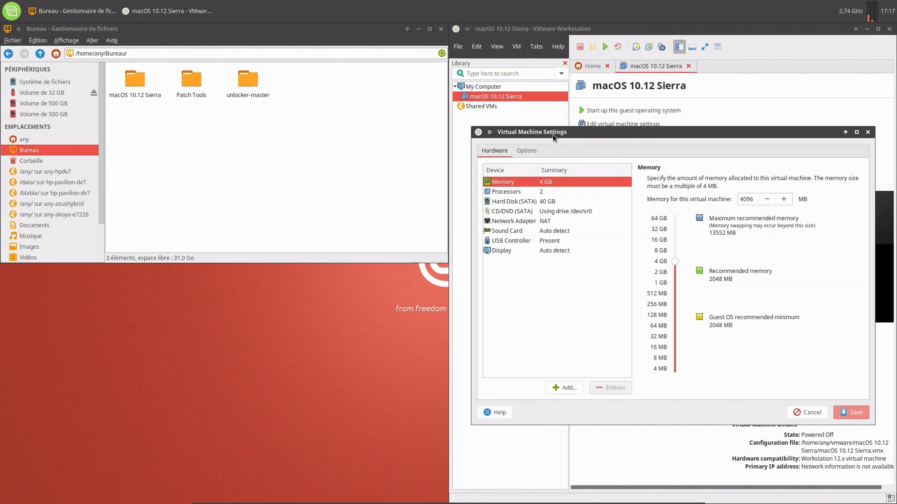
left_click_drag(554, 134, 296, 163)
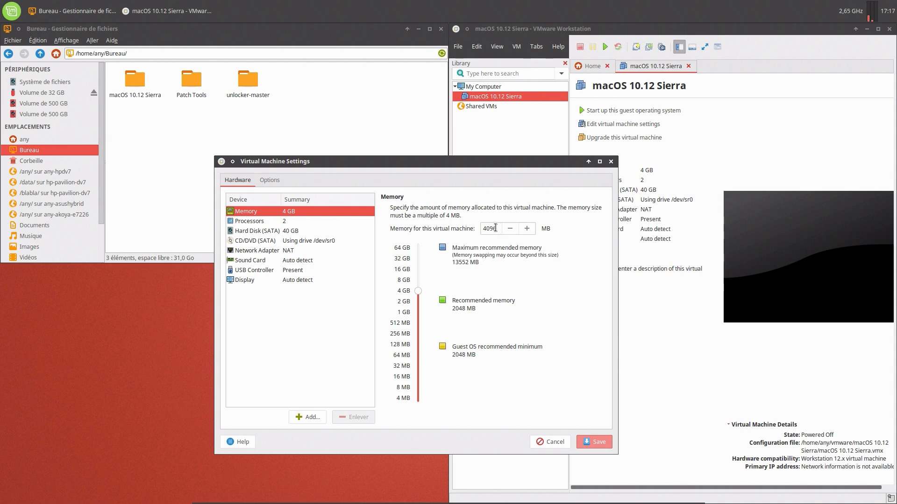
left_click(322, 223)
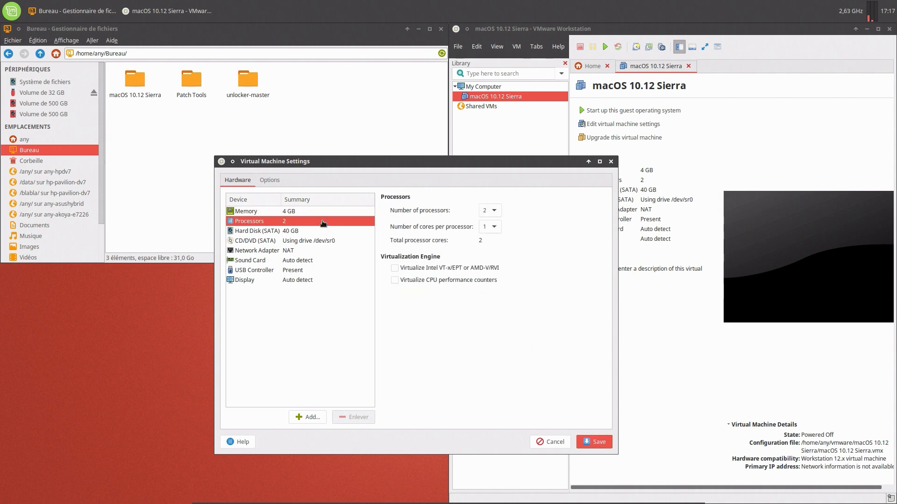
left_click(489, 215)
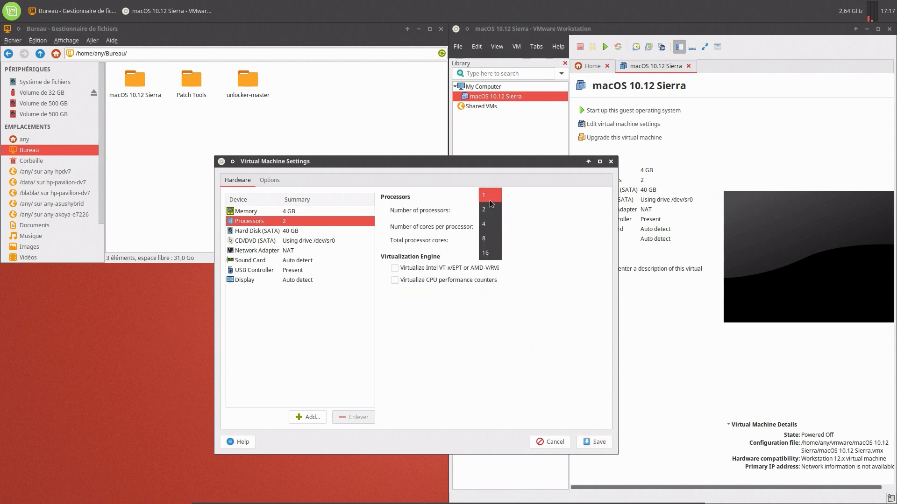
left_click(488, 197)
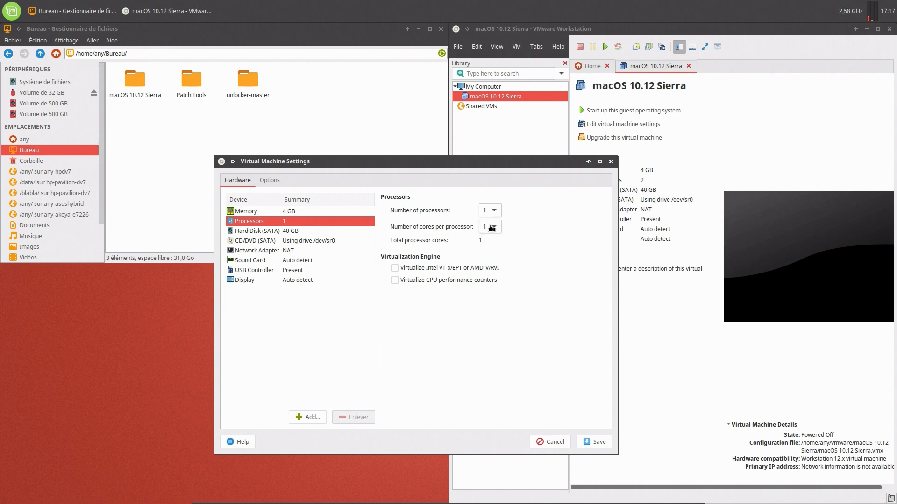
left_click(492, 228)
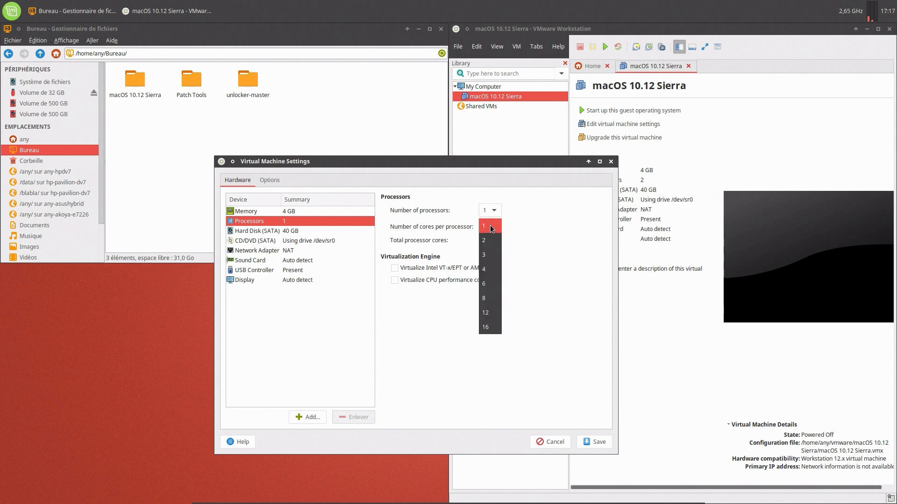
left_click(486, 240)
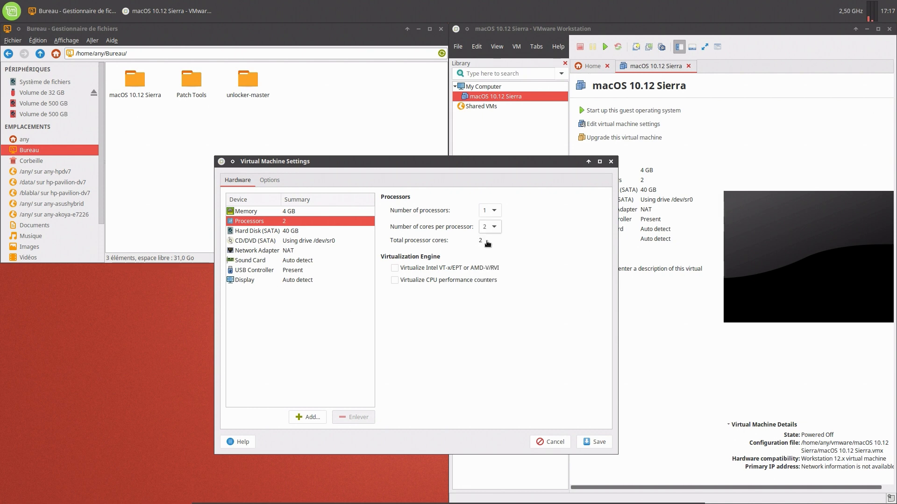
left_click(450, 270)
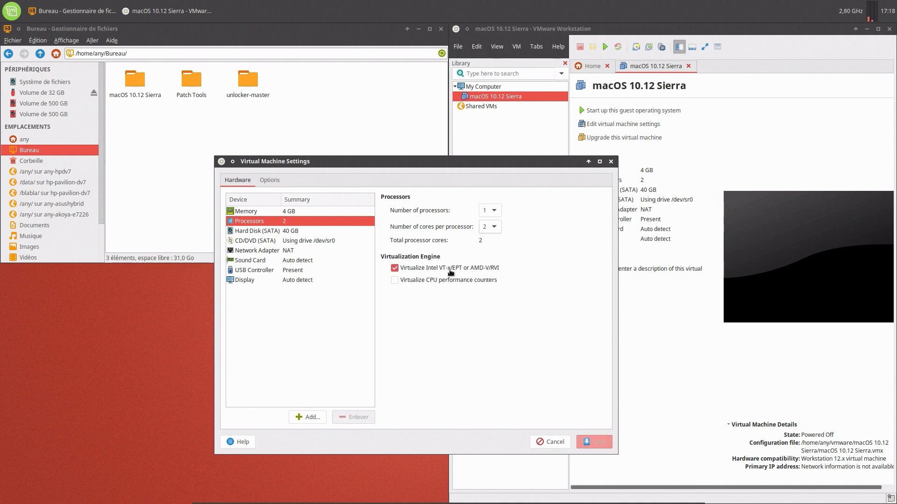
left_click(461, 282)
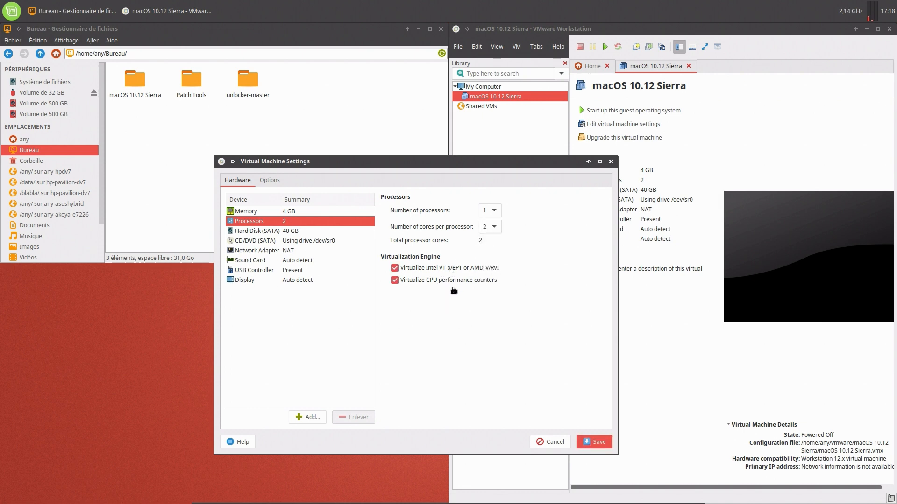
left_click(430, 283)
left_click(431, 283)
Remove the 40 GB hard disk and start adding new hardware.
left_click(288, 232)
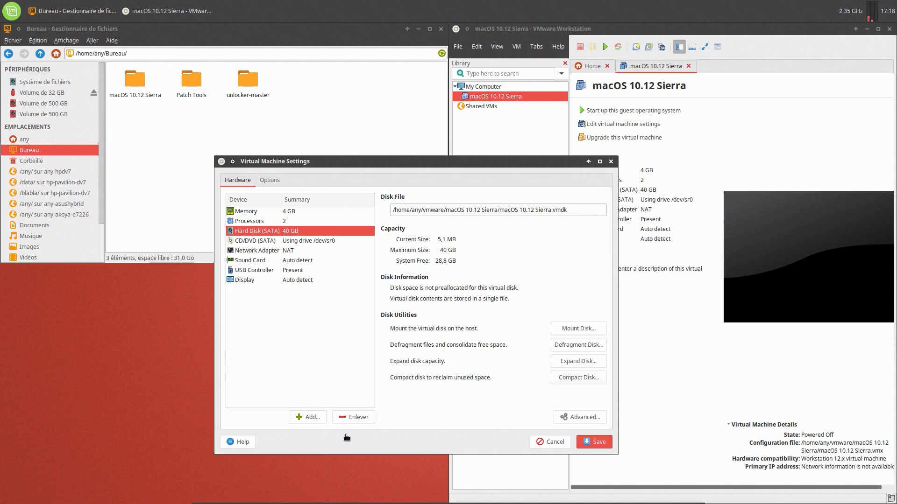
left_click(355, 422)
left_click(312, 418)
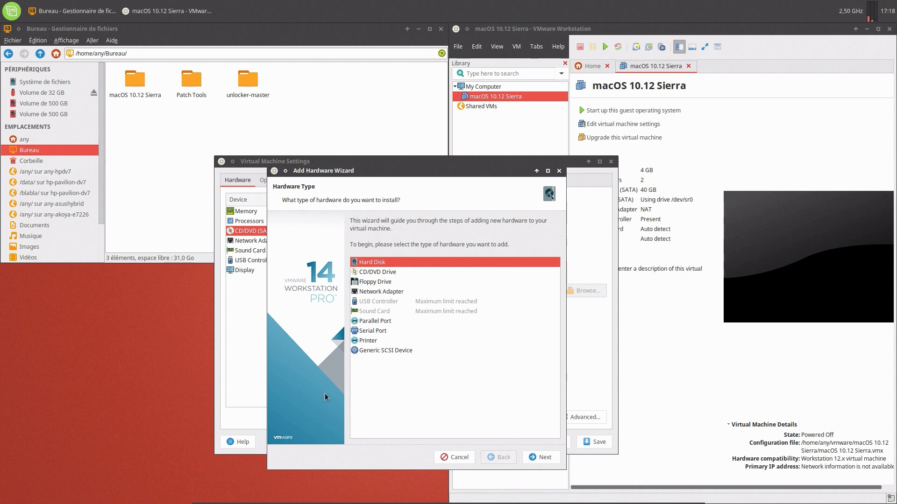
Add Bureau/macOS 10.12 Sierra/macOS 10.12 Sierra.vmdk as an existing hard disk.
left_click(533, 458)
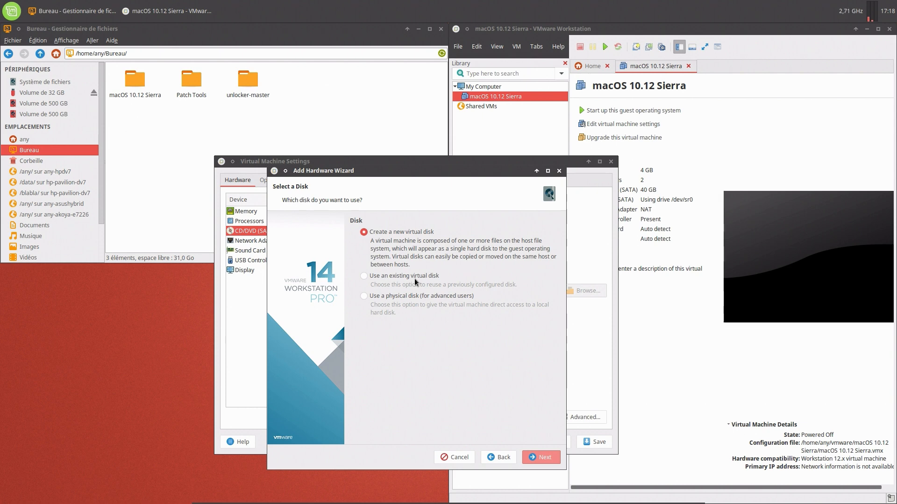
left_click(414, 277)
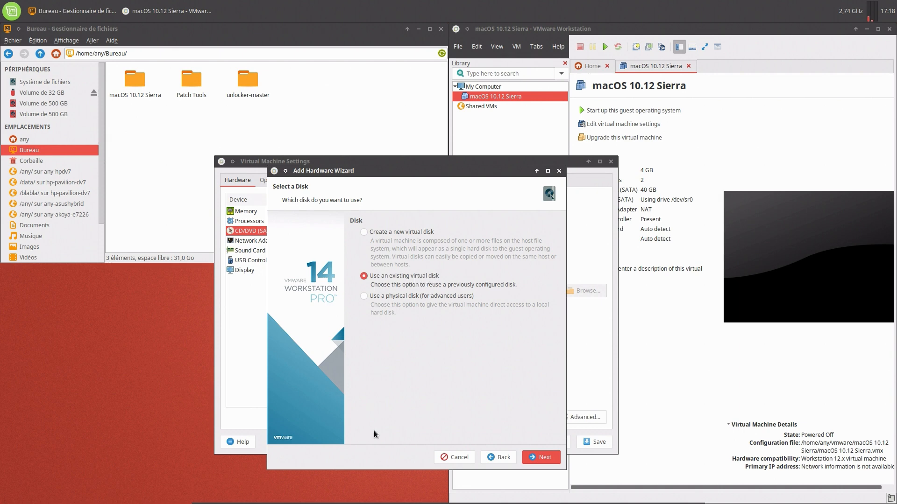
left_click(532, 459)
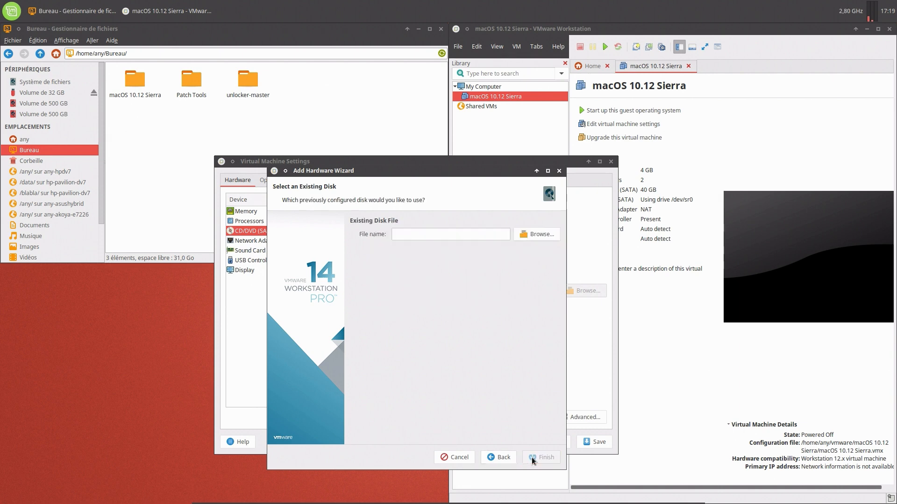
left_click(547, 235)
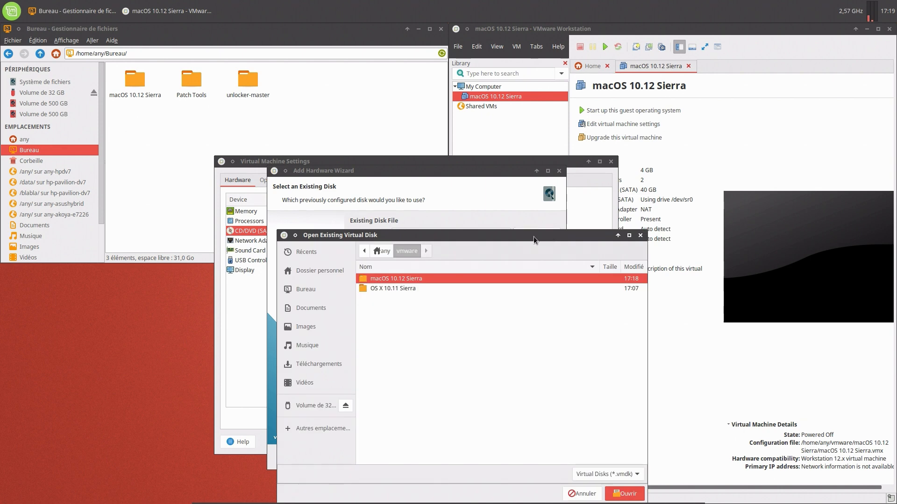
left_click(382, 251)
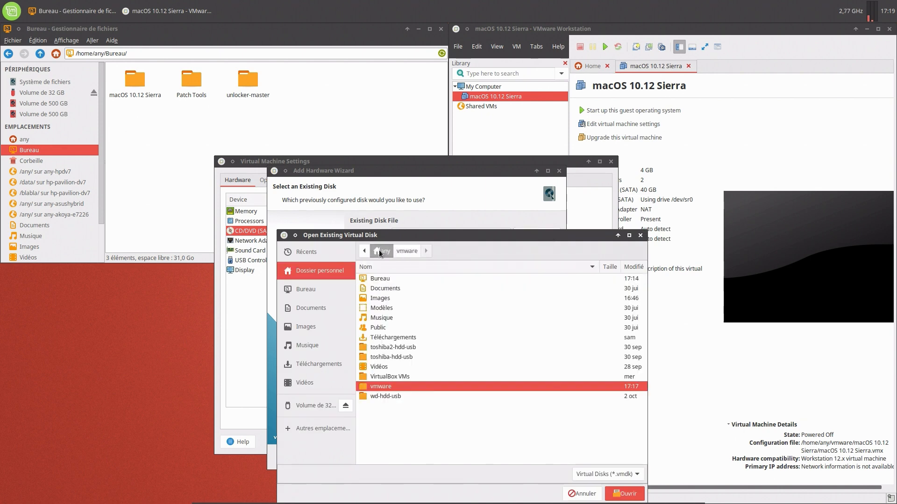
double_click(385, 278)
double_click(394, 279)
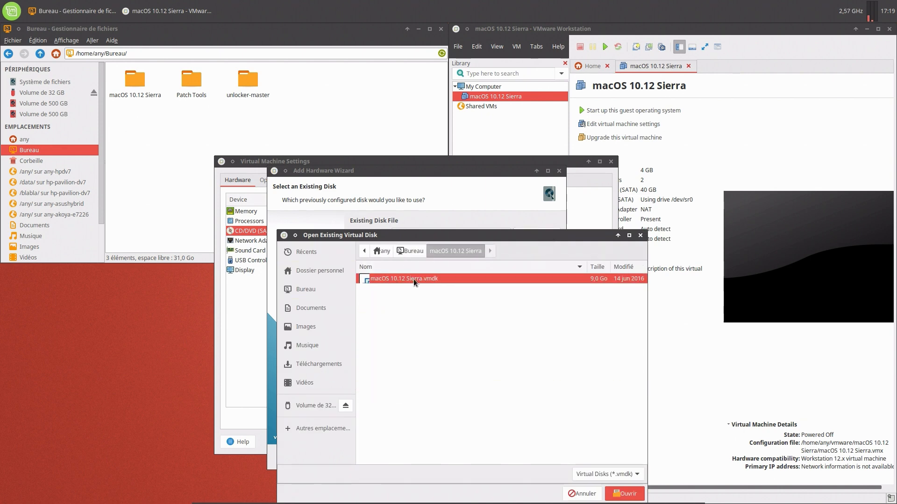
double_click(413, 279)
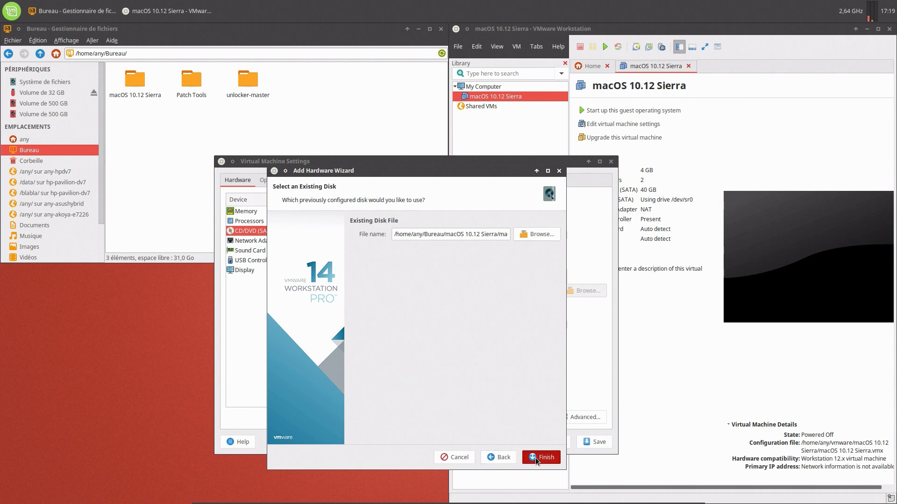
left_click(536, 458)
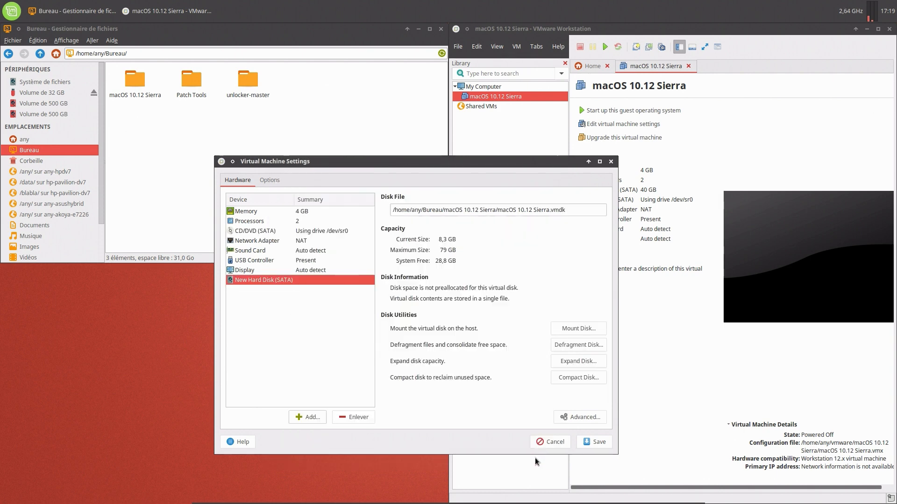
Review the CD/DVD drive, network adapter and sound card settings.
left_click(253, 232)
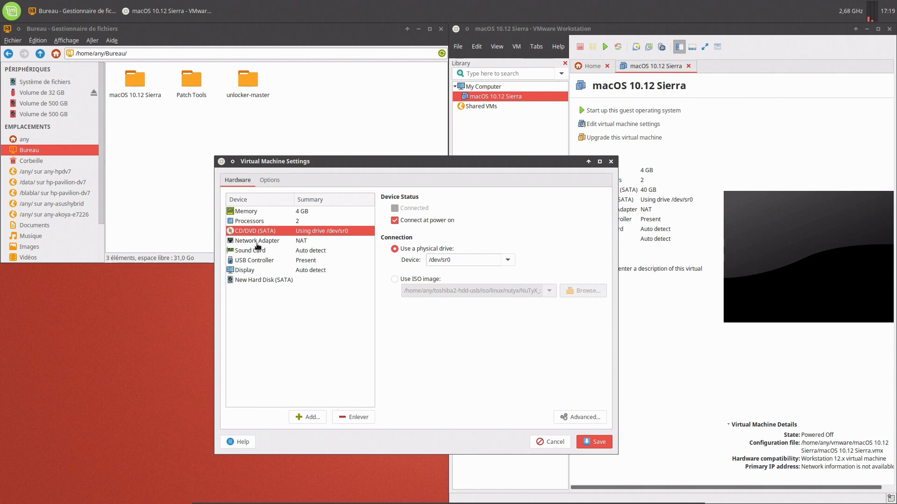
left_click(257, 244)
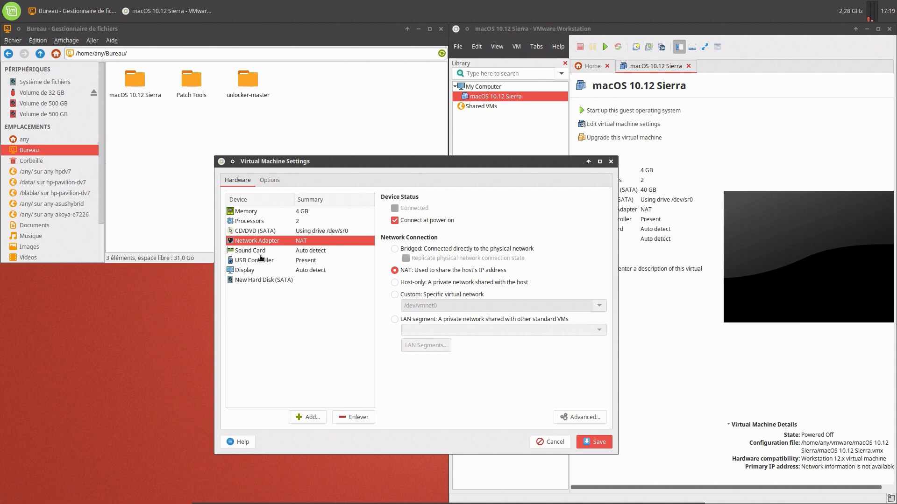
left_click(261, 255)
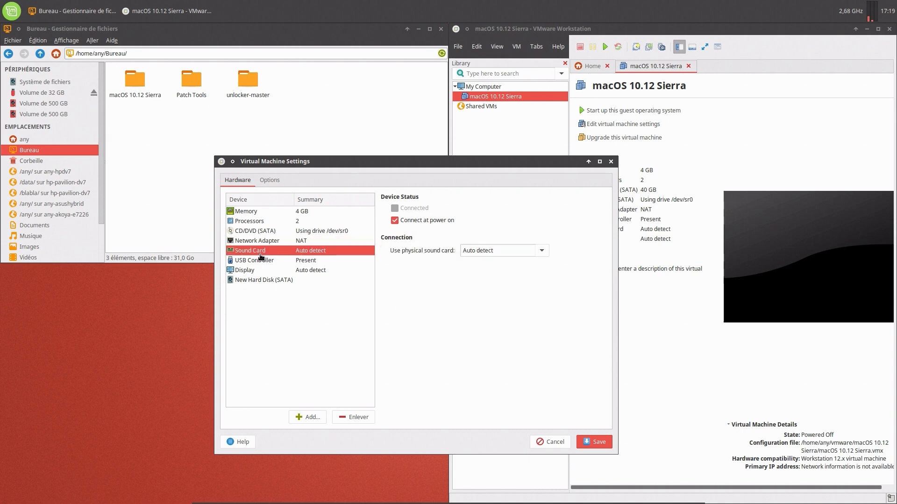
Set the USB controller to USB 2.0, disable auto-connect and Bluetooth sharing, show all input devices.
left_click(262, 262)
left_click(476, 211)
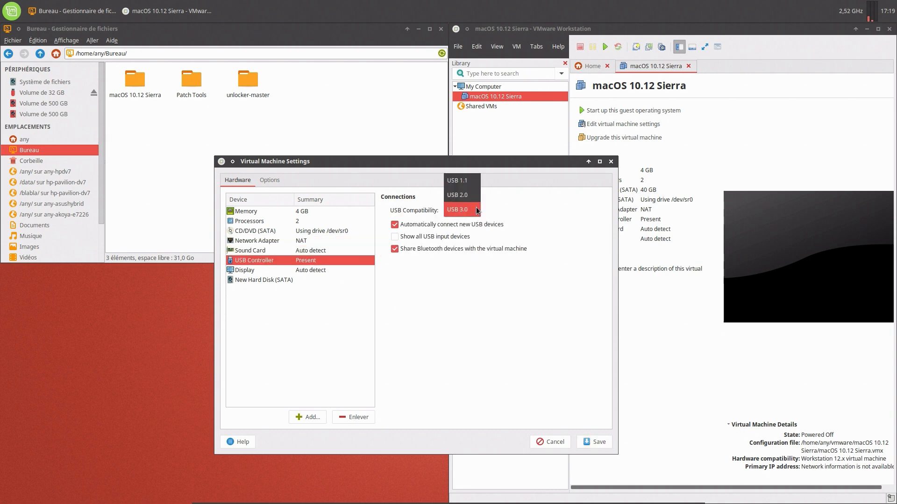
left_click(473, 197)
left_click(444, 225)
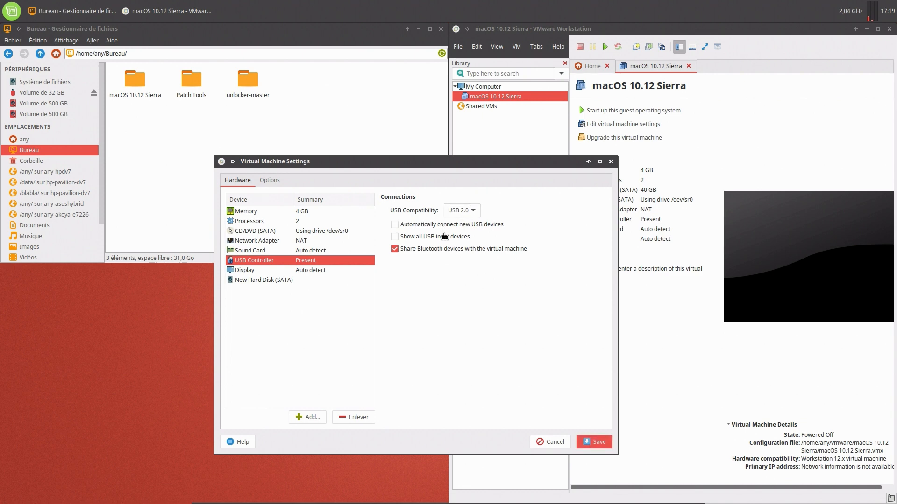
left_click(444, 237)
left_click(440, 250)
Toggle 3D acceleration on and back off, check the new hard disk, and save the settings.
left_click(252, 272)
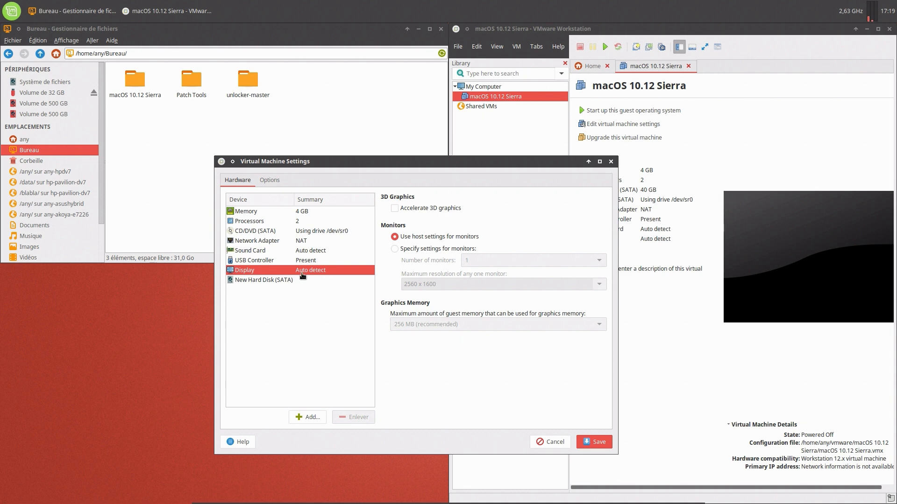
left_click(432, 210)
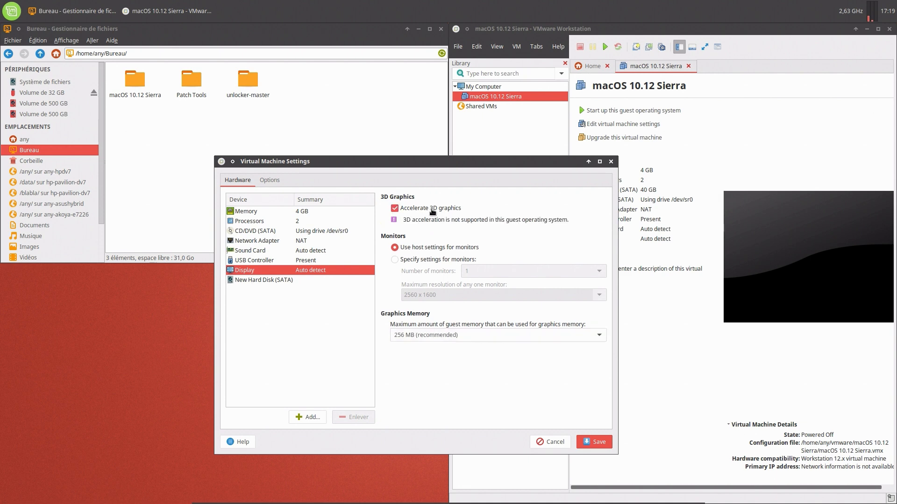
left_click(432, 210)
left_click(282, 281)
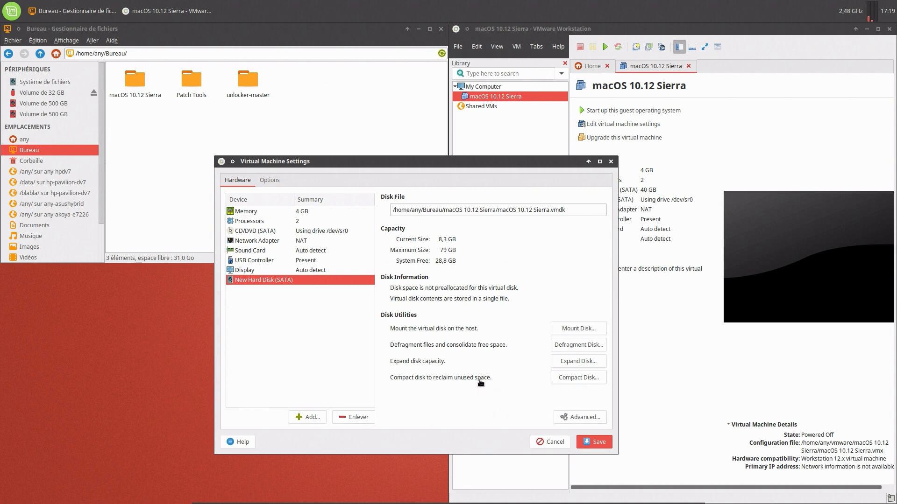
left_click(598, 442)
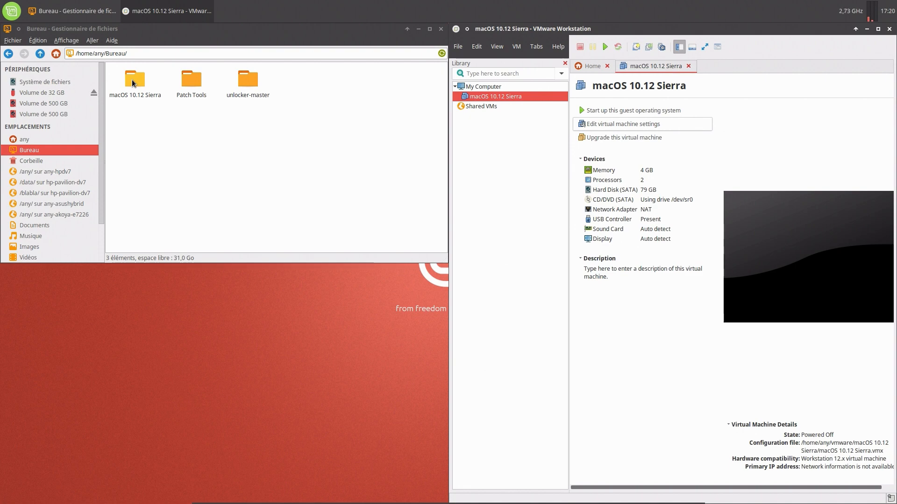
Move the existing vmdk file in the macOS 10.12 Sierra folder to the trash.
double_click(131, 80)
right_click(133, 84)
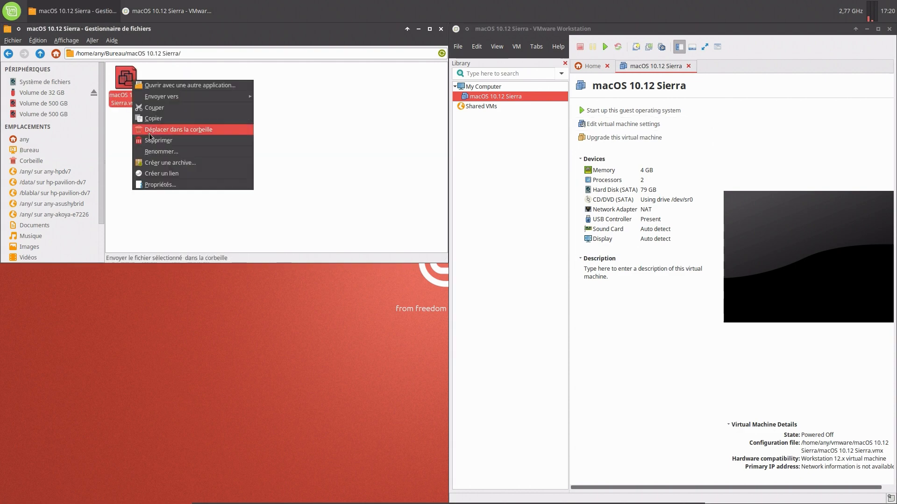
left_click(151, 116)
Move the OS X 10.11 Sierra folder inside vmware to the trash.
left_click(60, 139)
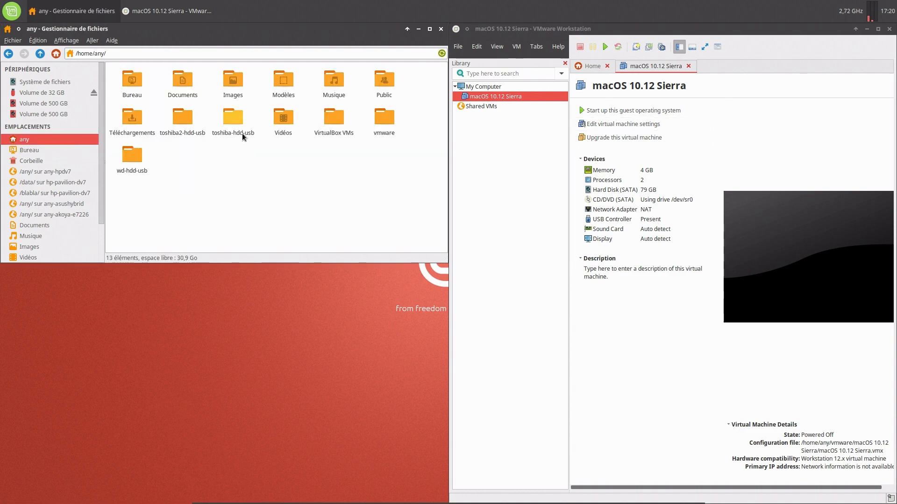
double_click(390, 117)
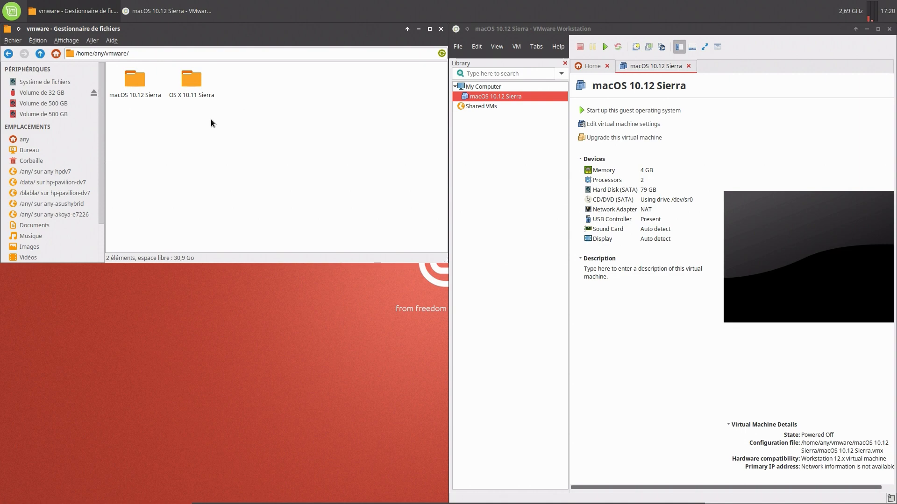
left_click(194, 79)
right_click(194, 80)
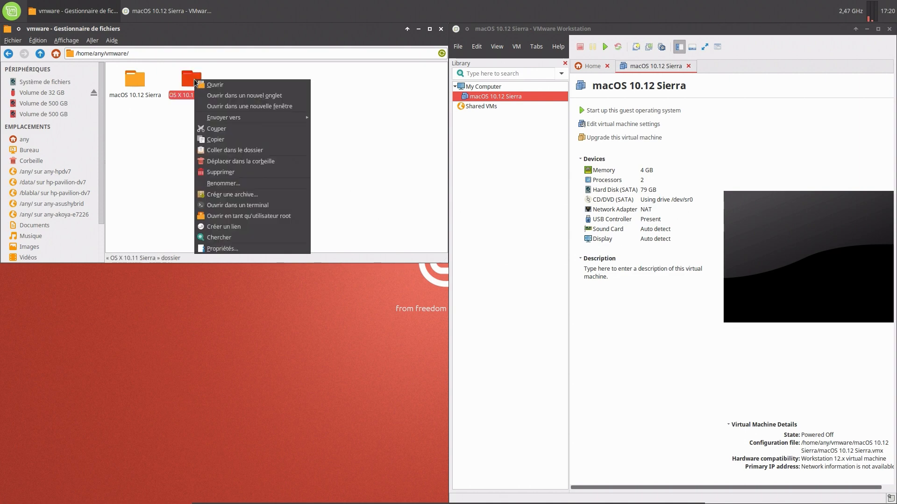
left_click(217, 165)
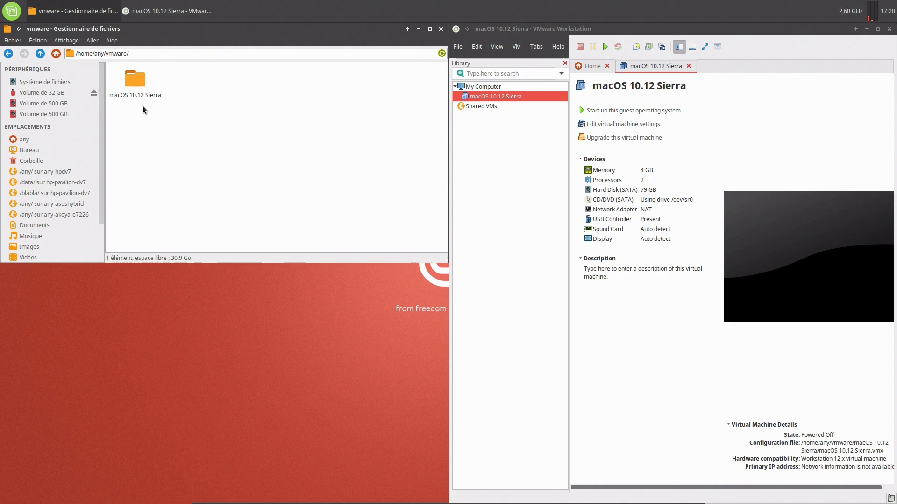
Paste the copied VM files into the macOS 10.12 Sierra folder.
double_click(133, 84)
right_click(162, 191)
left_click(186, 216)
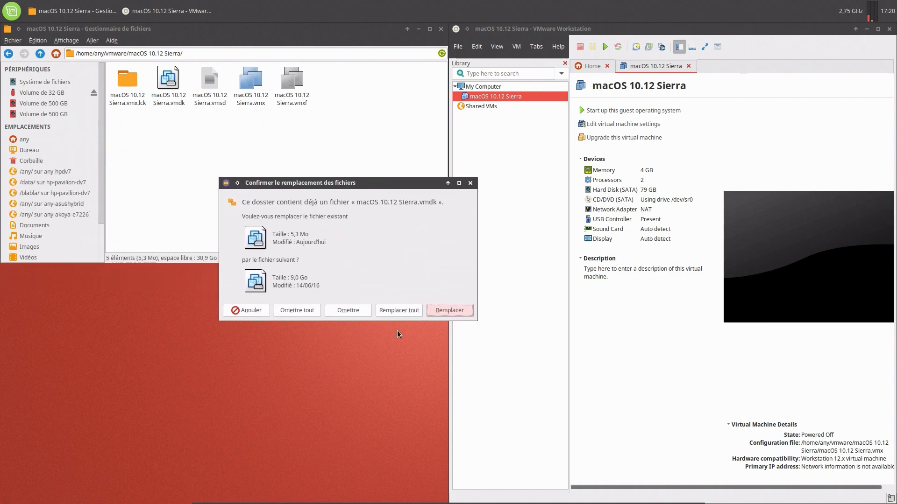
Replace all existing files with the copied 9.0 GB VM files, then go to the home folder.
left_click(394, 312)
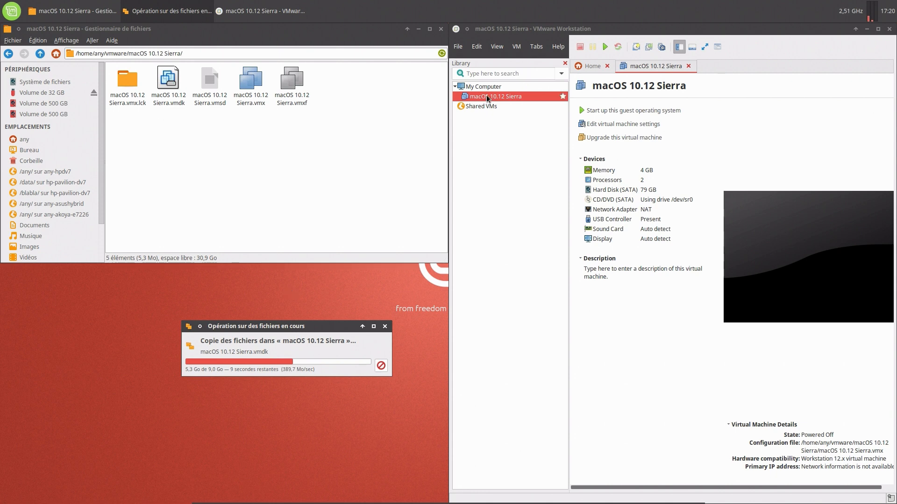
left_click(53, 139)
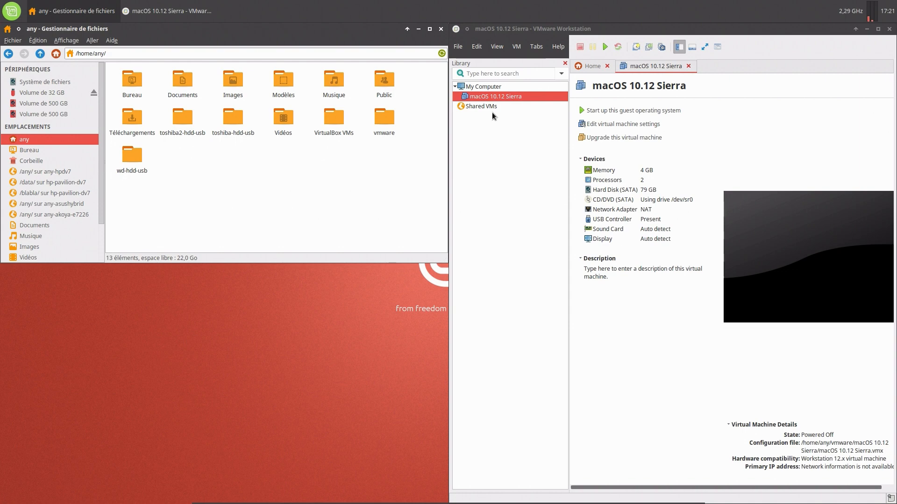
Open the Sierra VM settings, shift the dialog left, and select the 79 GB SATA hard disk.
left_click(591, 124)
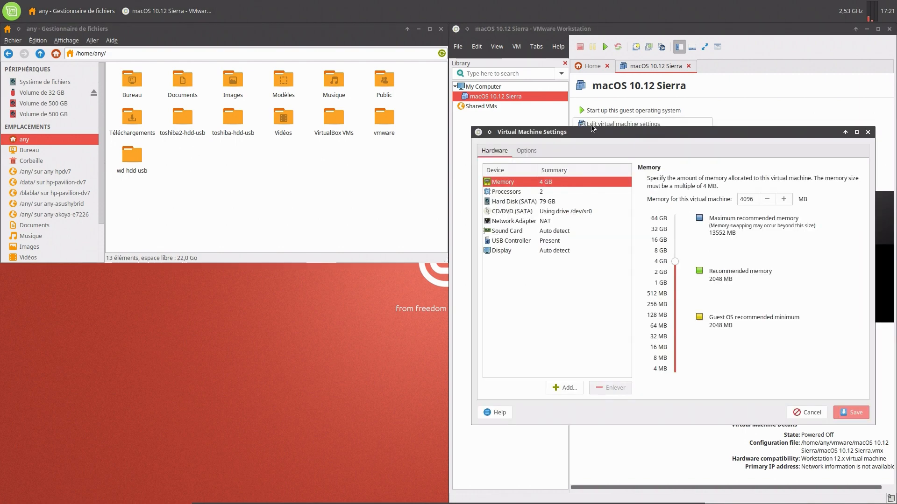
left_click_drag(584, 133, 353, 169)
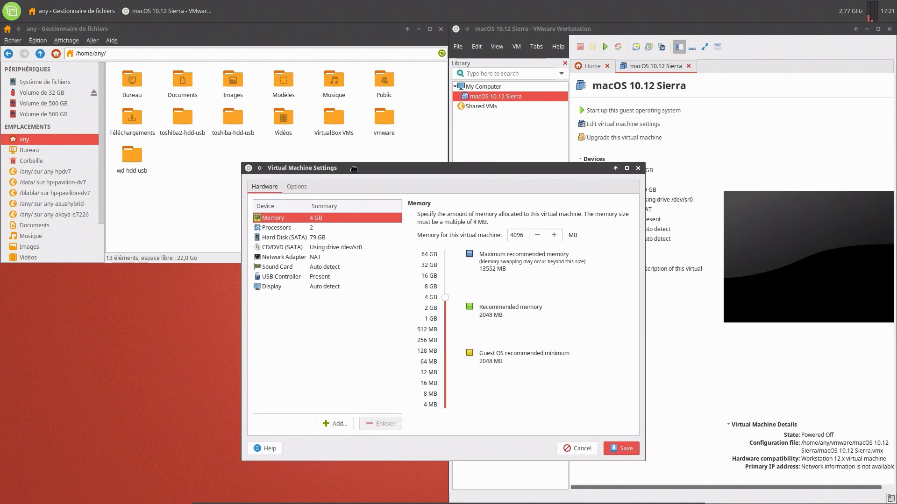
left_click(315, 228)
left_click(314, 237)
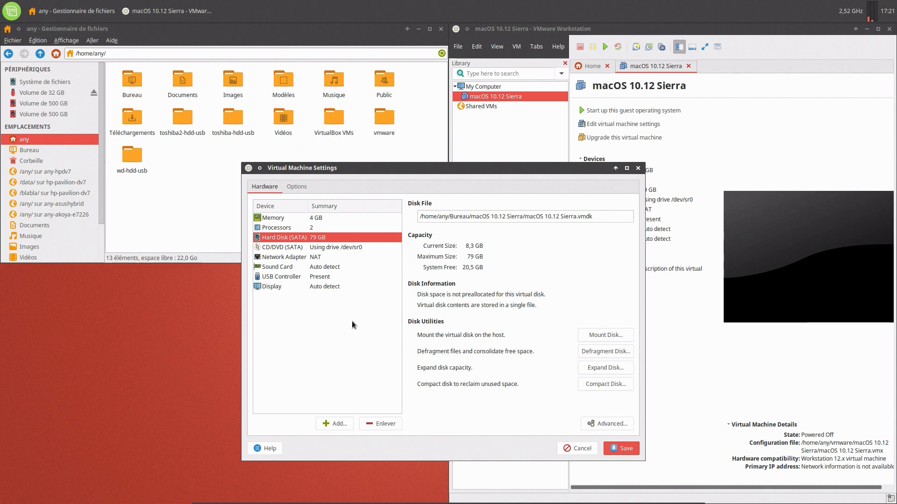
Expand the virtual disk to a 120 GB maximum, acknowledge success, and start defragmenting it.
left_click(597, 369)
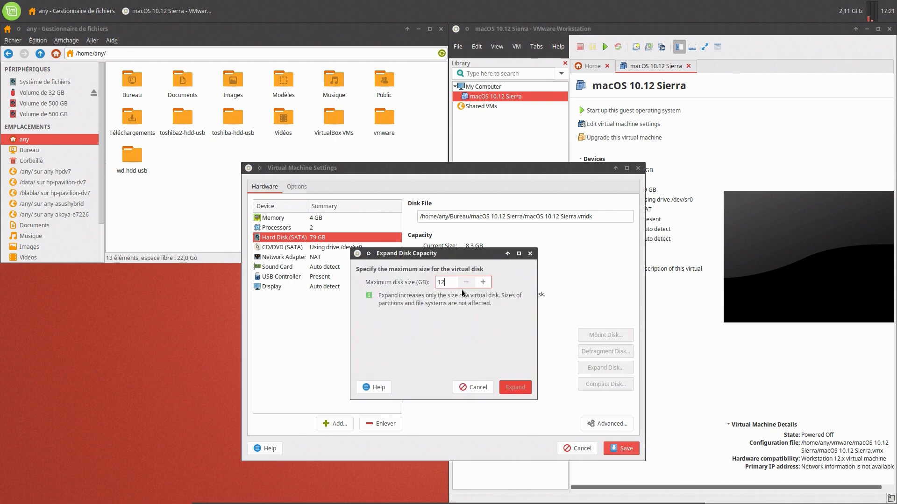
type("120")
left_click(482, 283)
left_click(467, 282)
left_click(509, 388)
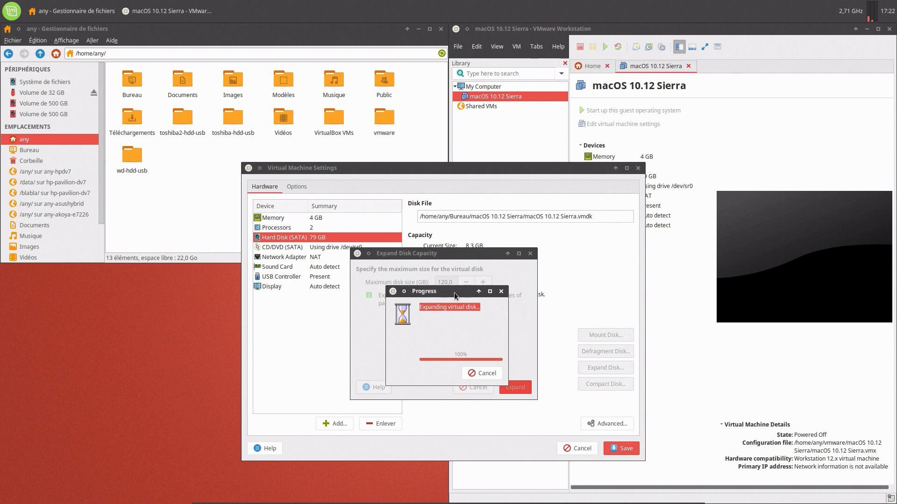
left_click_drag(454, 293, 380, 316)
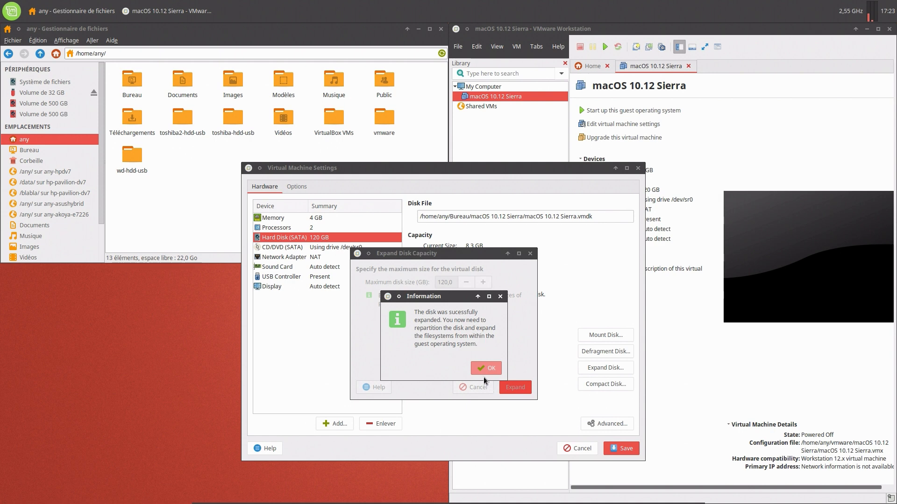
left_click(479, 368)
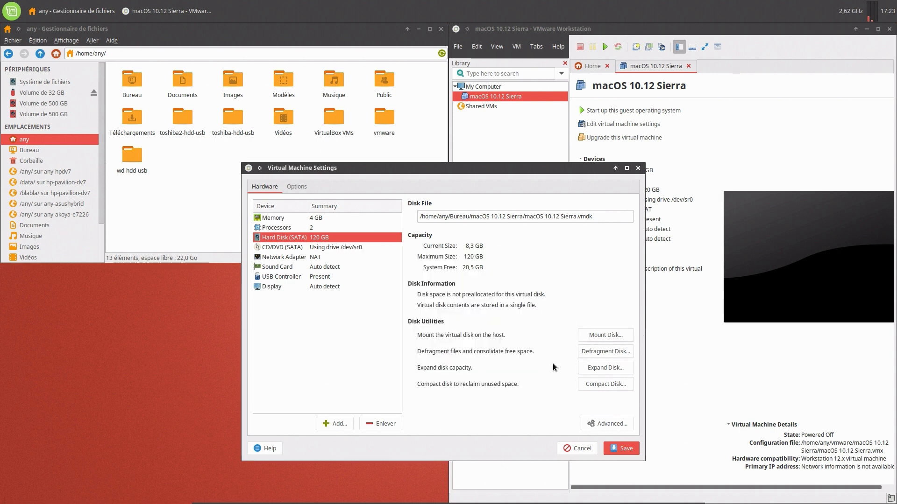
left_click(605, 351)
Finish defragmentation and compact the virtual disk, dismissing both completion messages.
left_click(466, 353)
left_click(593, 386)
left_click(464, 354)
Review the memory, processor, disk, CD/DVD, network, sound, USB and display settings.
left_click(285, 219)
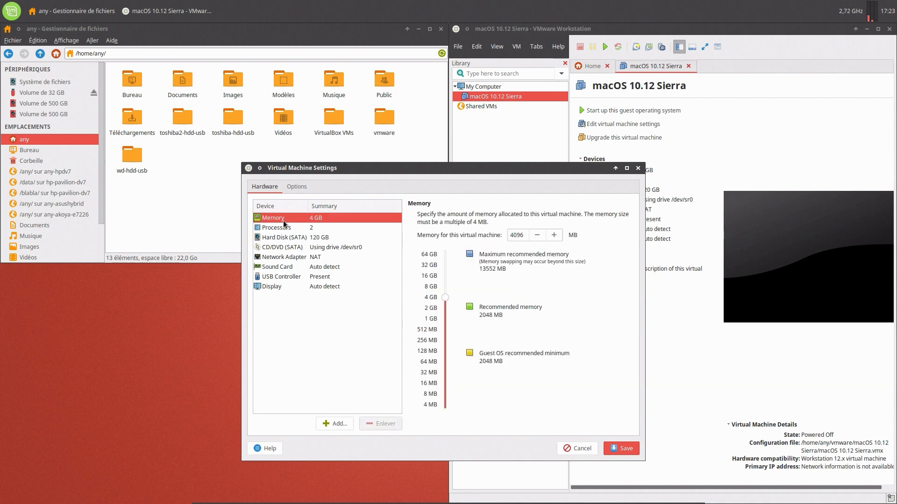
left_click(287, 229)
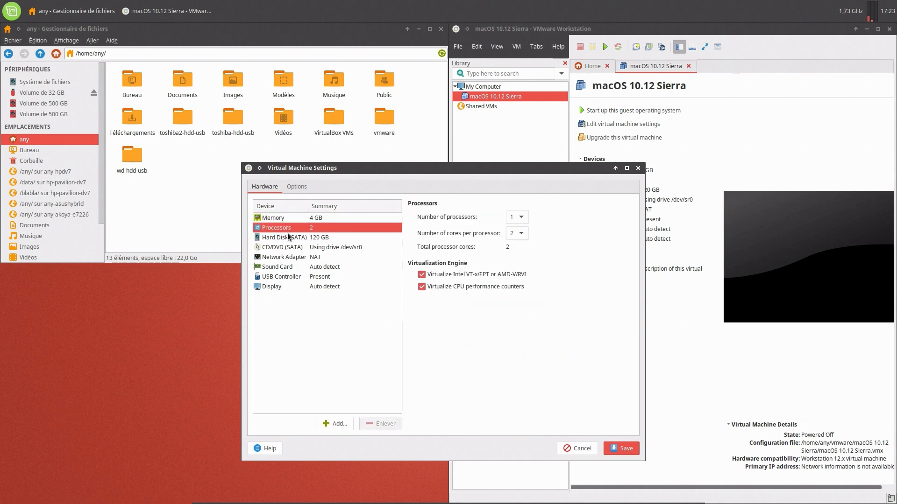
left_click(289, 238)
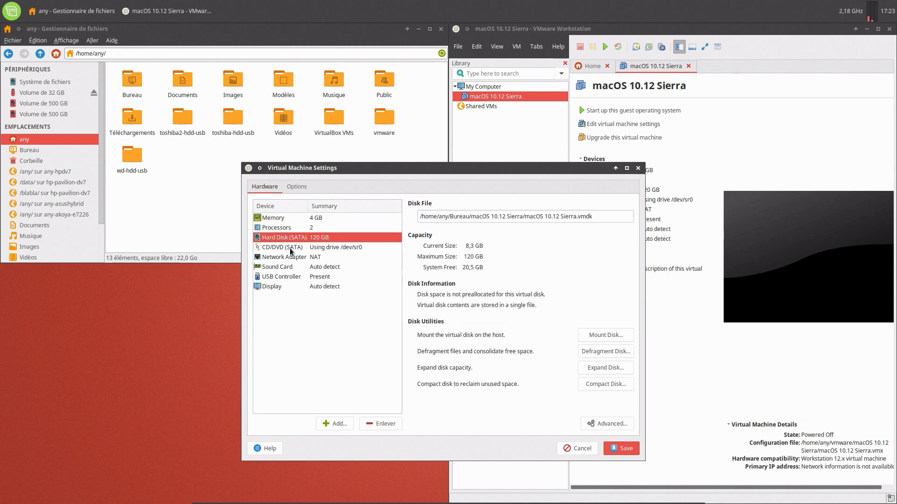
left_click(289, 247)
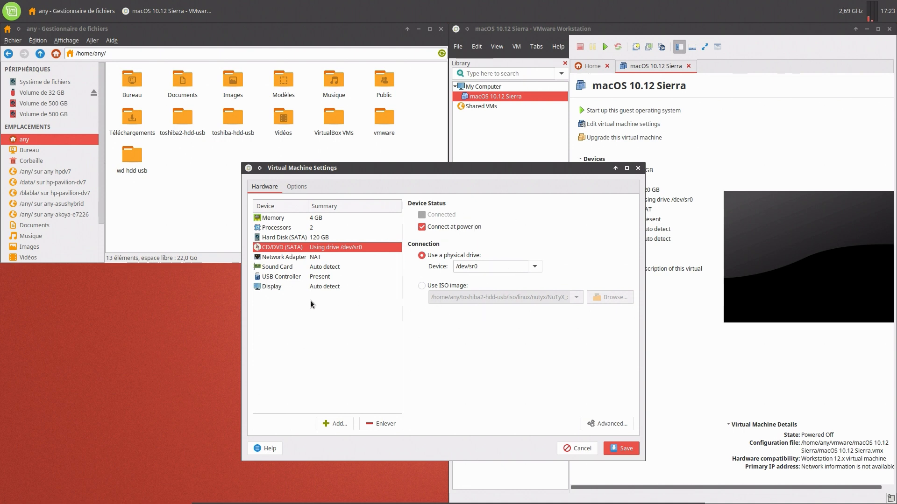
left_click(311, 259)
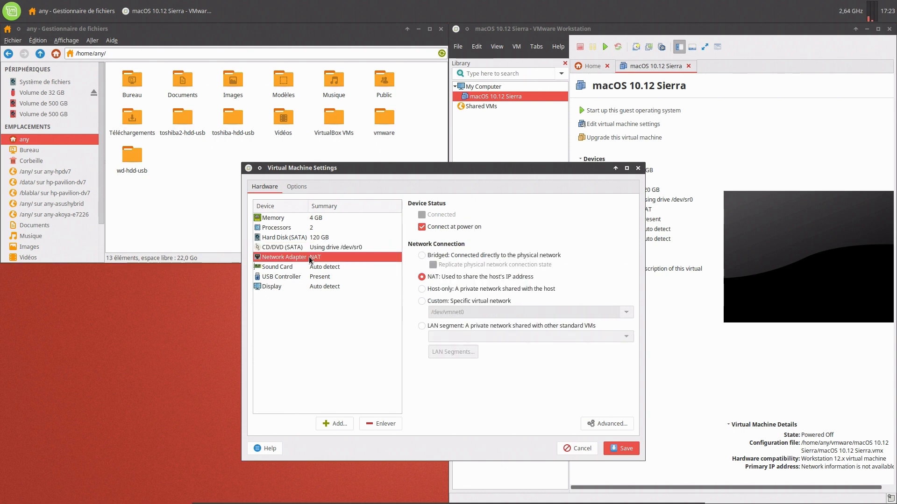
left_click(319, 268)
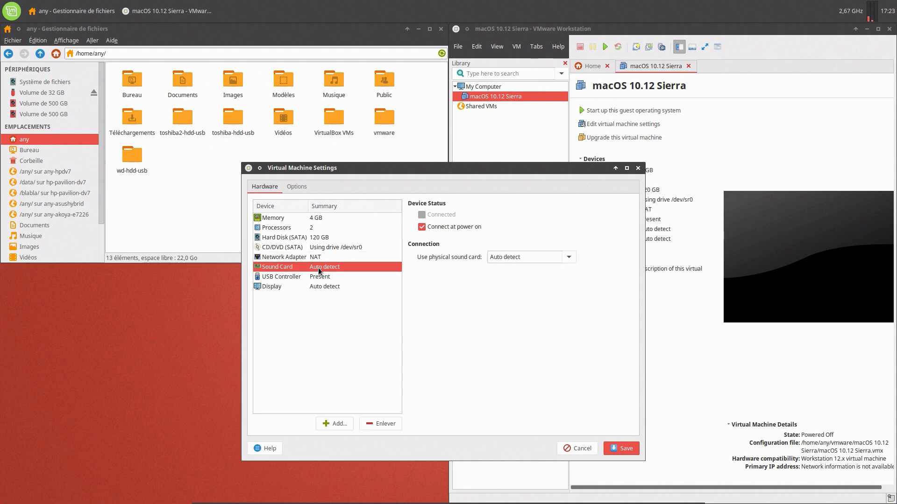
left_click(321, 278)
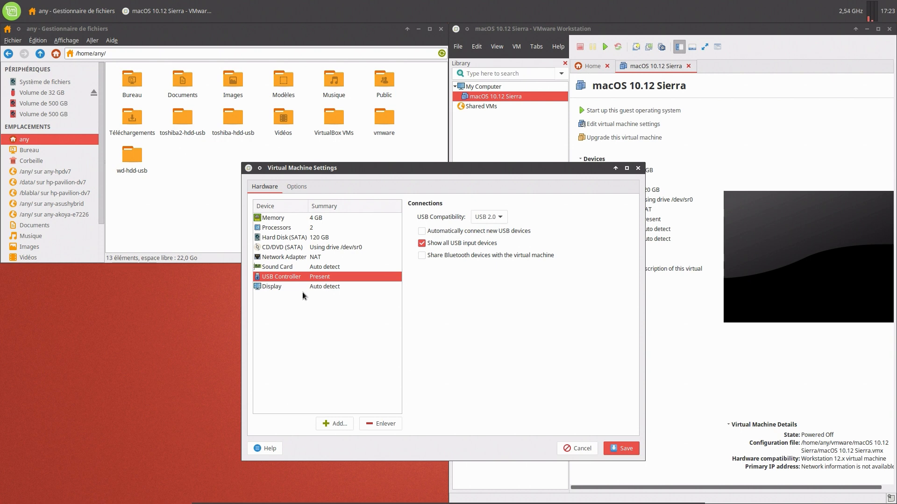
left_click(316, 286)
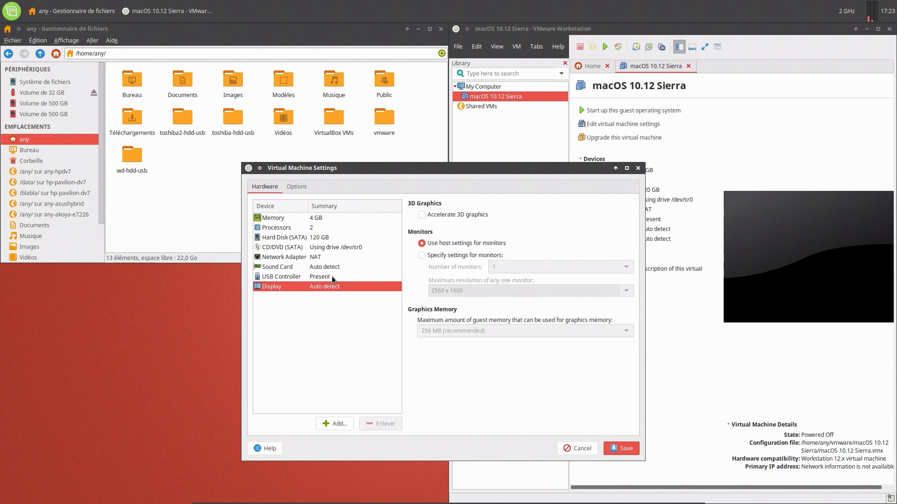
Enable reporting battery information to the guest, save the settings, and close the file manager.
left_click(294, 187)
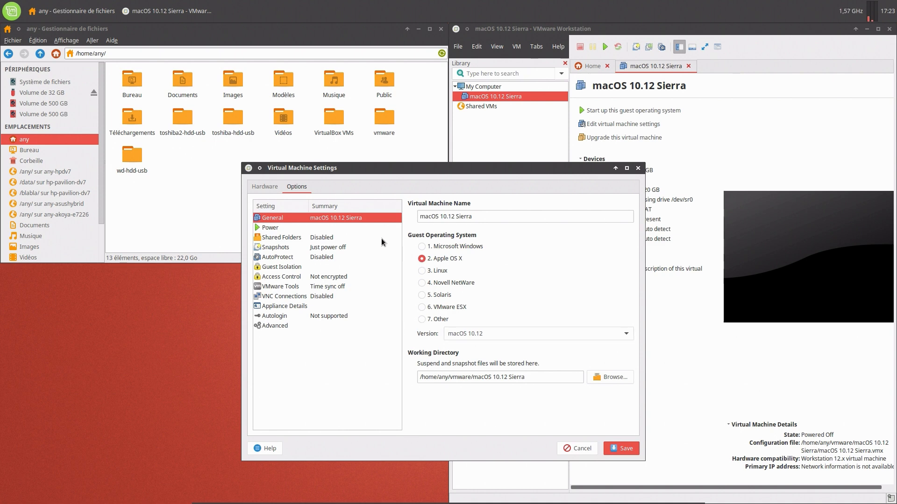
left_click(303, 228)
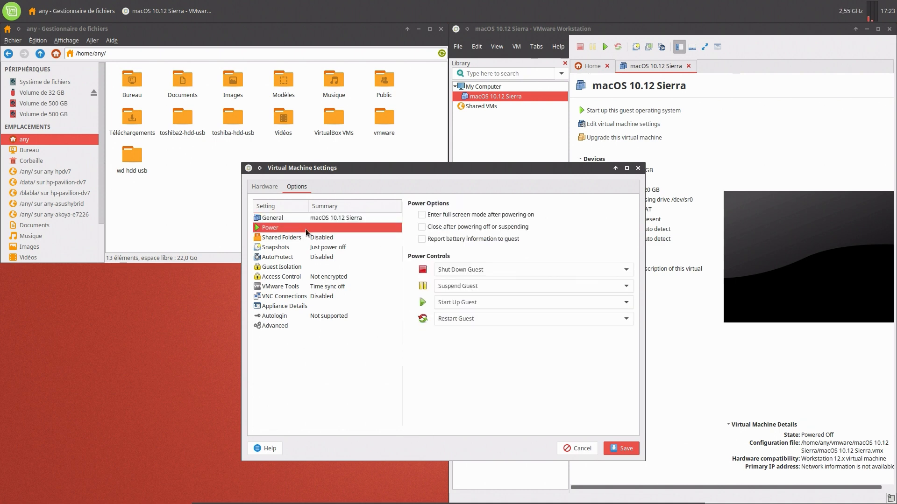
left_click(439, 239)
left_click(329, 239)
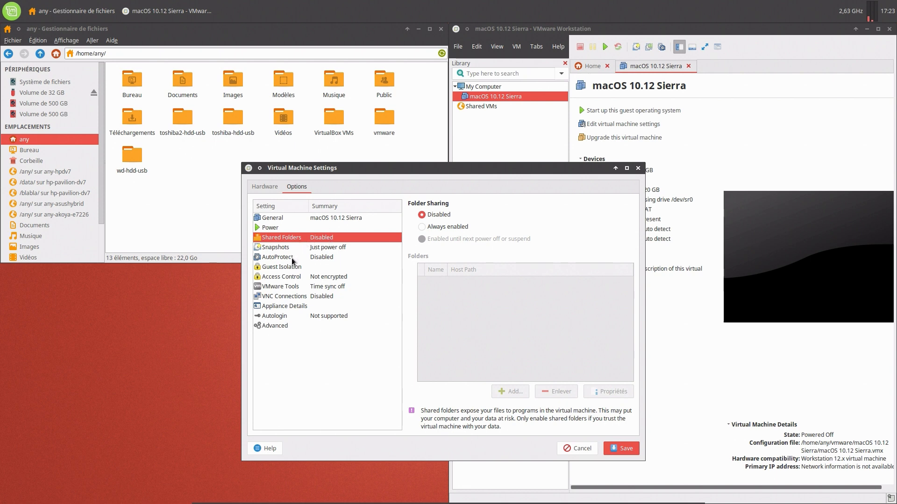
left_click(290, 288)
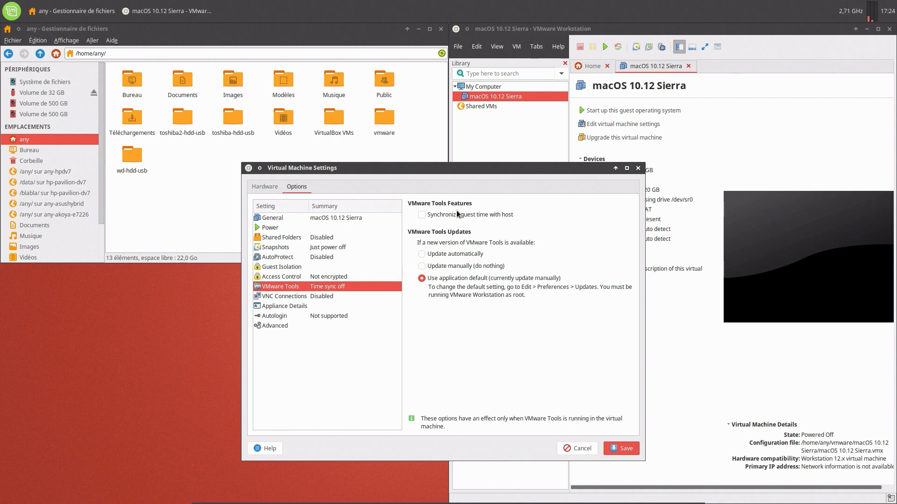
left_click(627, 448)
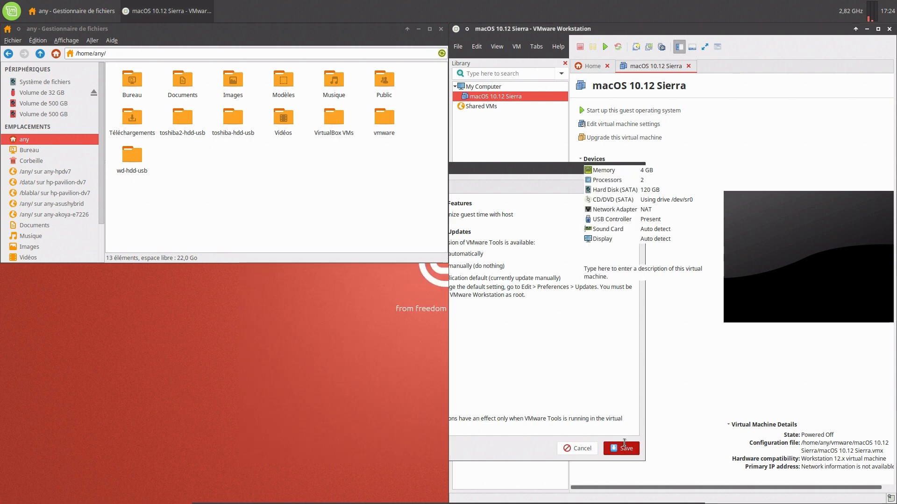
left_click(442, 30)
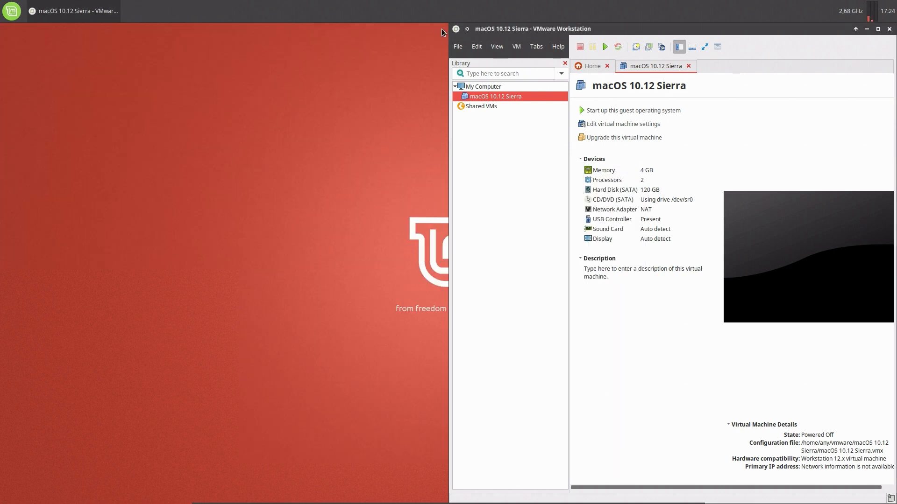
Maximize VMware Workstation and add a VM description naming the guest user account.
left_click(878, 29)
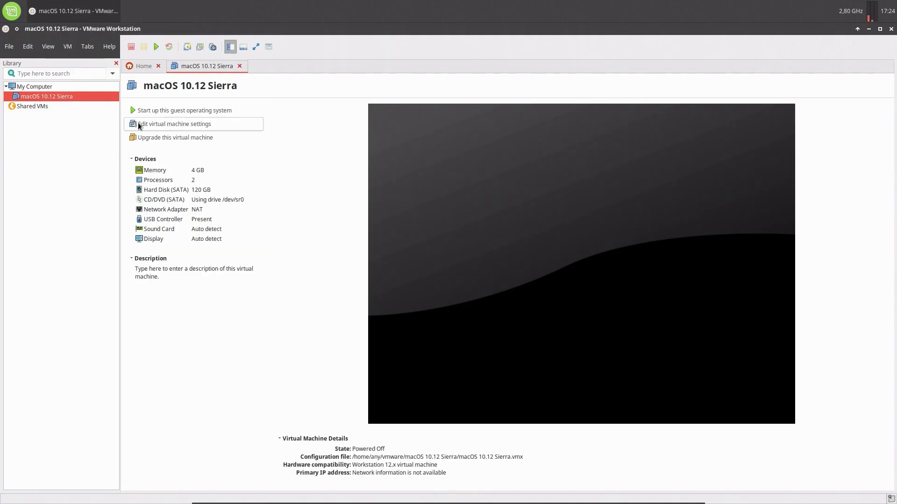
left_click(185, 272)
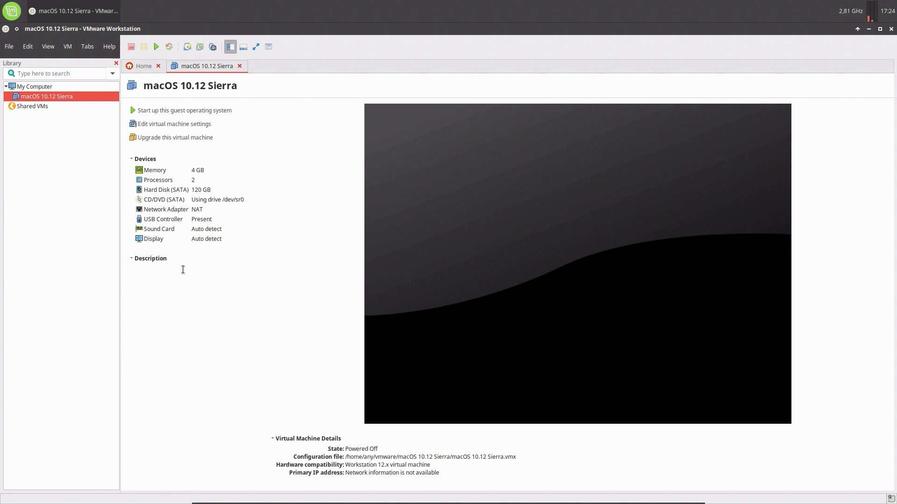
Power on the macOS 10.12 Sierra VM and capture input inside its display during boot.
left_click(159, 114)
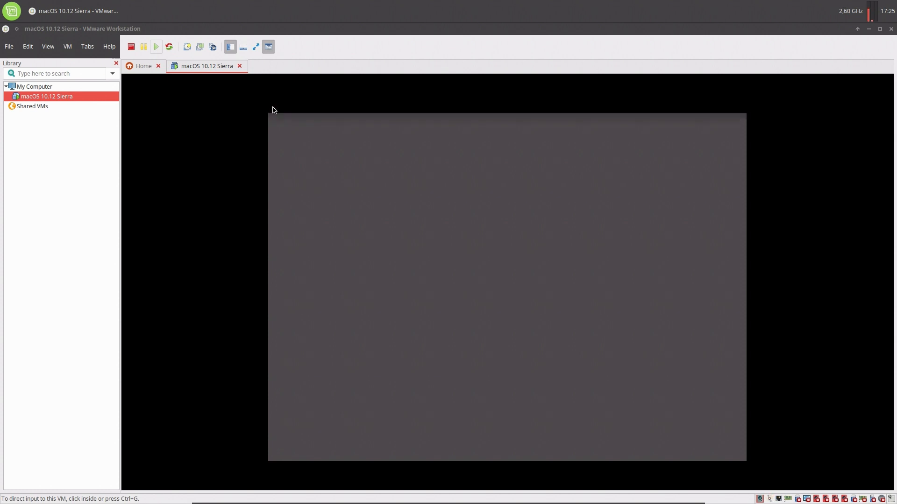
left_click(368, 269)
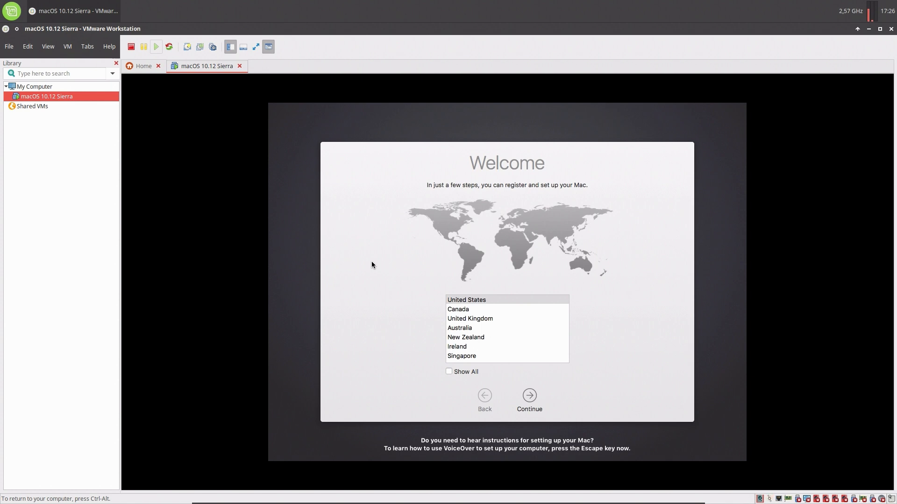
Show all countries and select Belgium as the region.
left_click(464, 374)
scroll(472, 334, "down", 5)
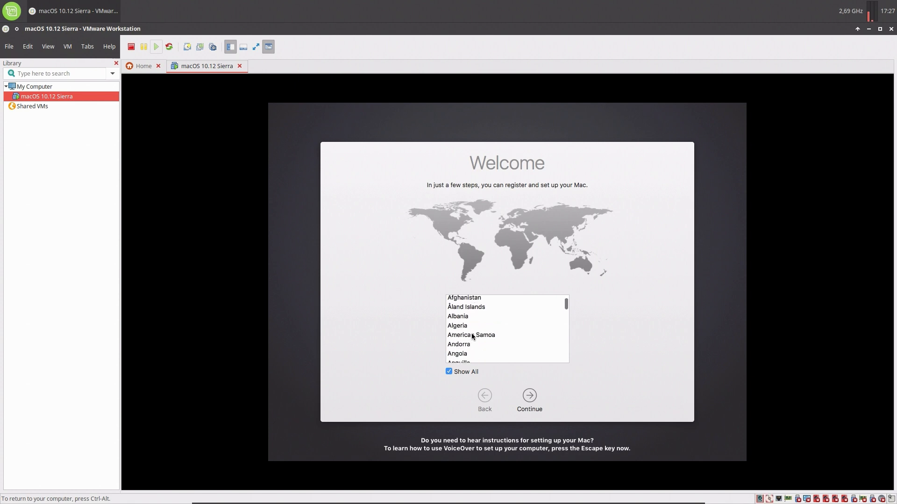
scroll(472, 334, "down", 4)
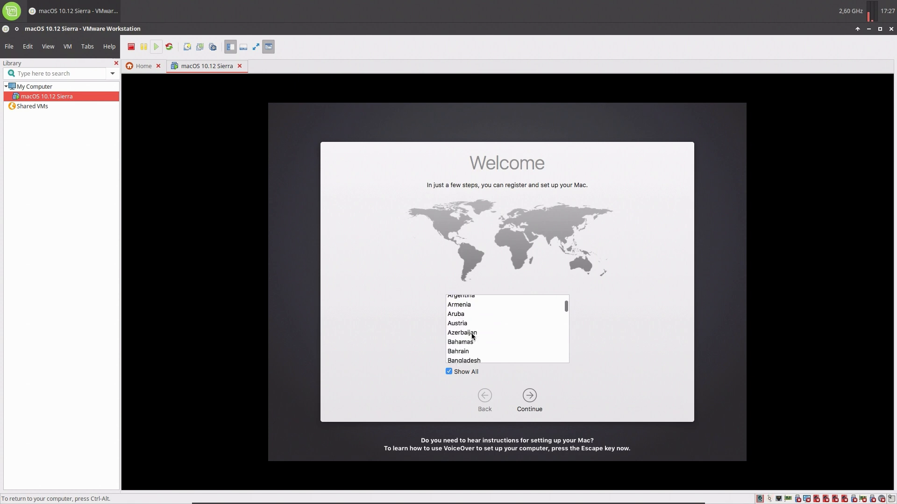
scroll(472, 335, "down", 3)
scroll(476, 340, "up", 2)
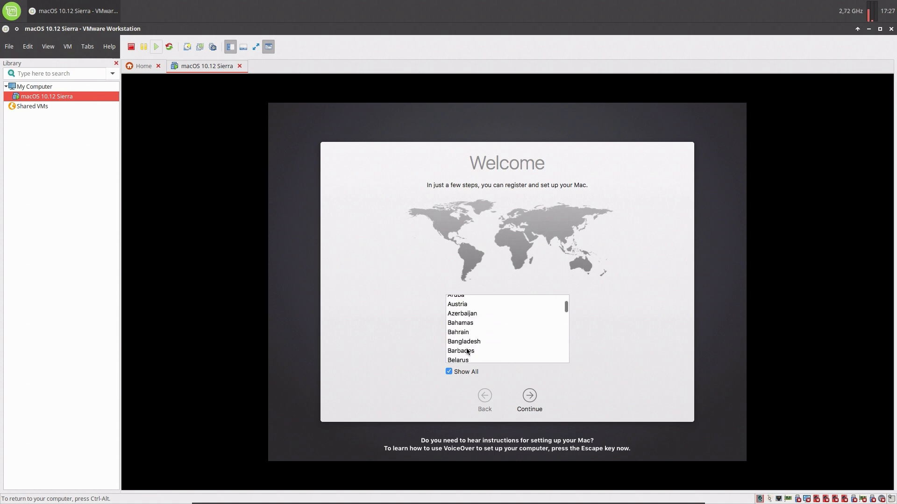
scroll(479, 343, "down", 2)
left_click(464, 332)
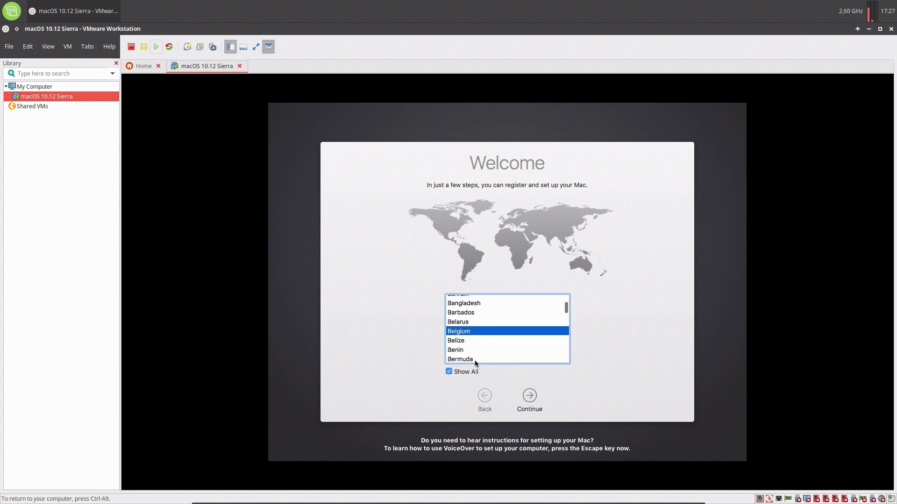
left_click(529, 397)
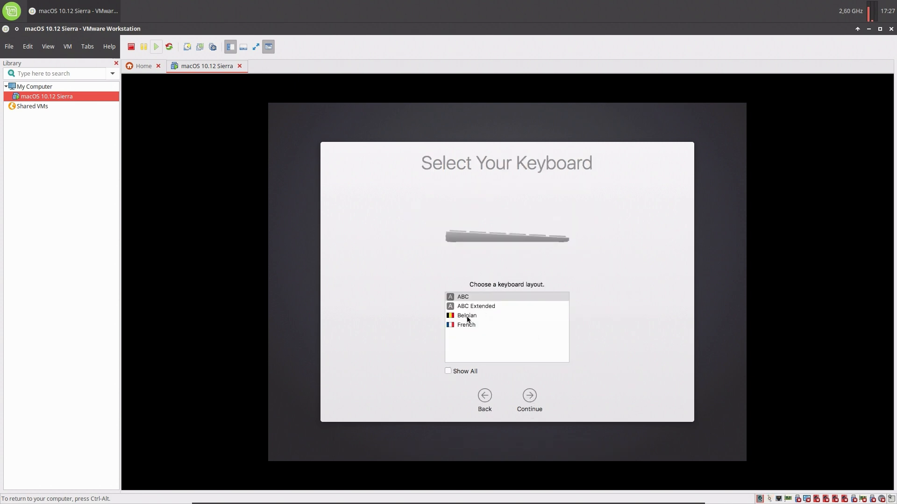
Choose the Belgian keyboard, skip information transfer, and decline location services.
left_click(467, 317)
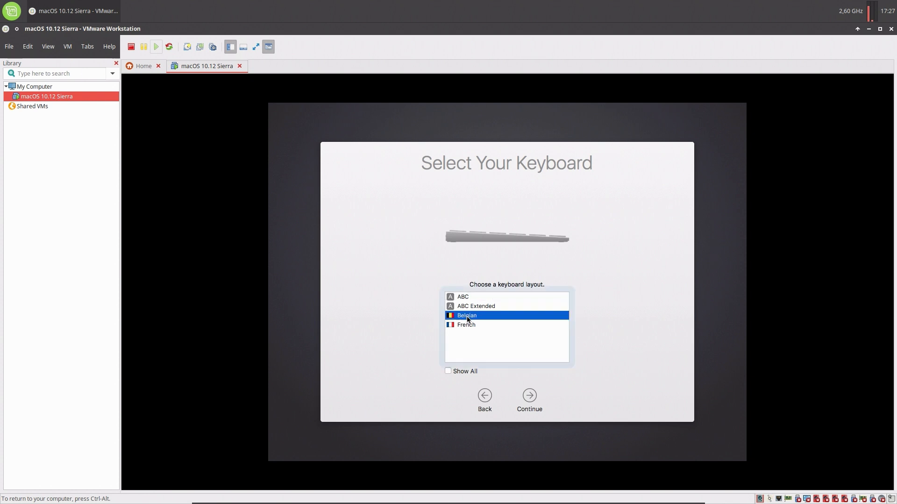
left_click(527, 397)
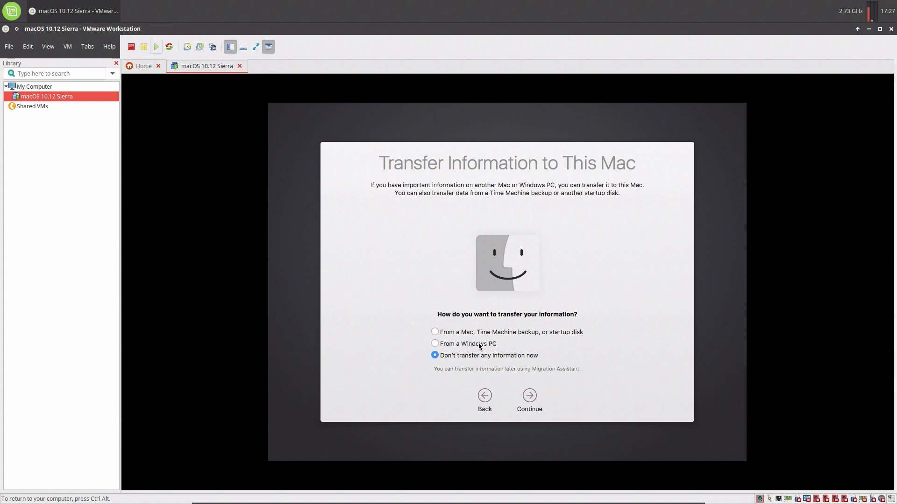
left_click(526, 396)
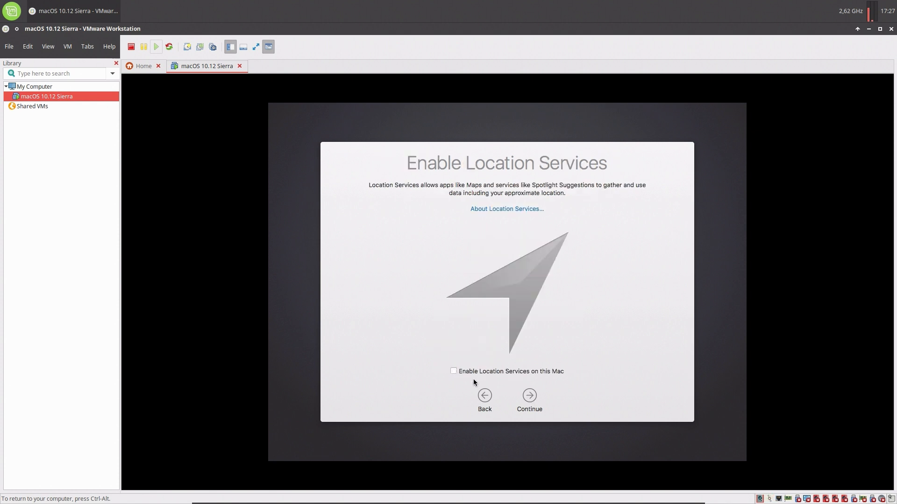
left_click(529, 397)
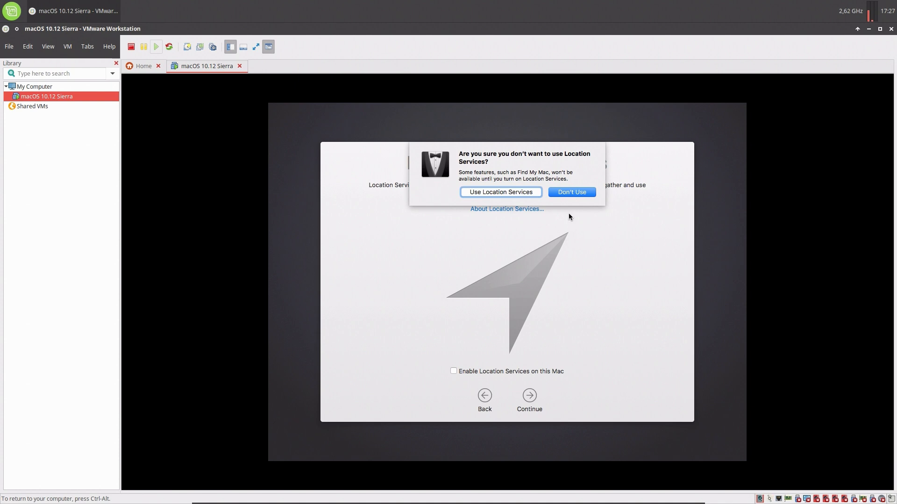
left_click(568, 193)
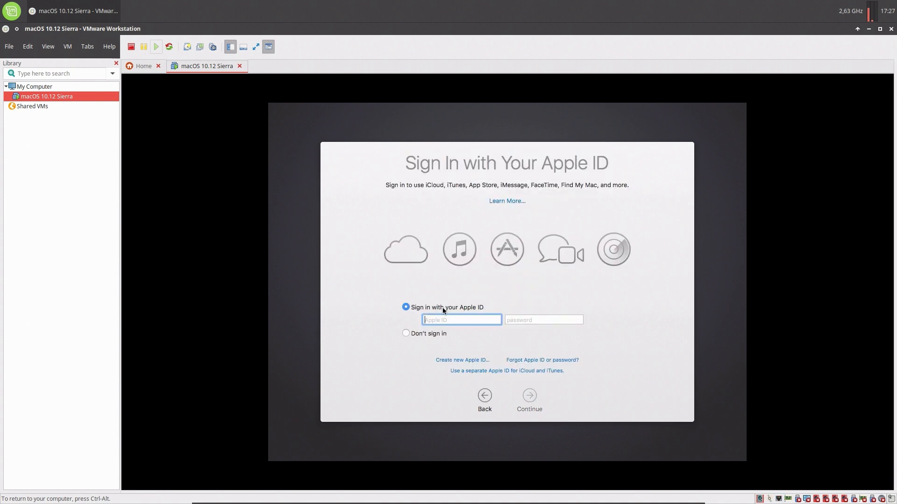
Skip Apple ID sign-in and agree to the software licence terms.
left_click(426, 334)
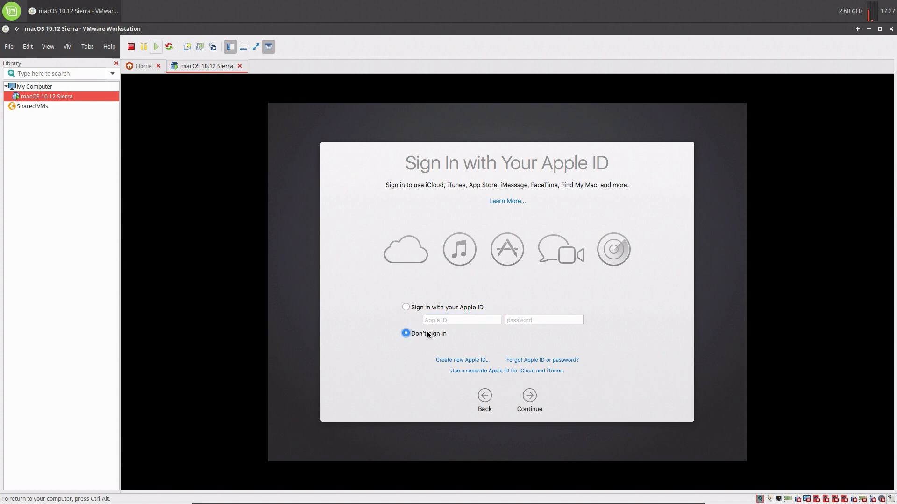
left_click(530, 397)
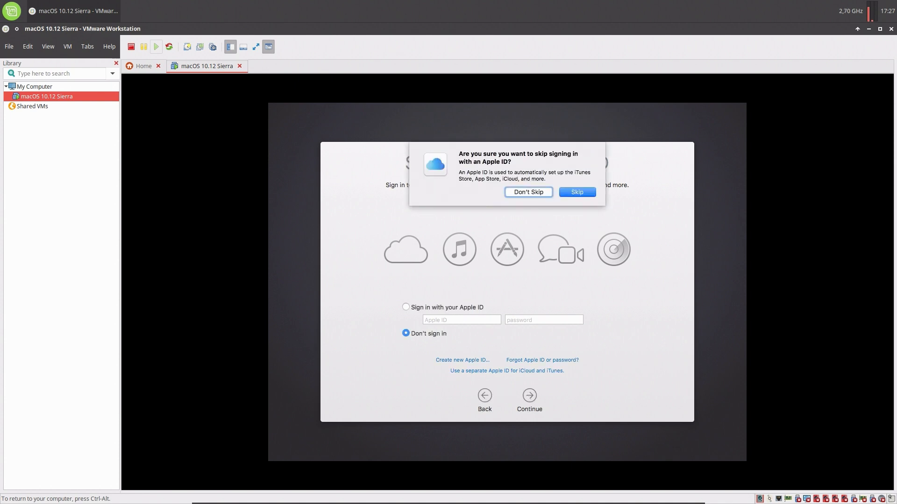
left_click(575, 193)
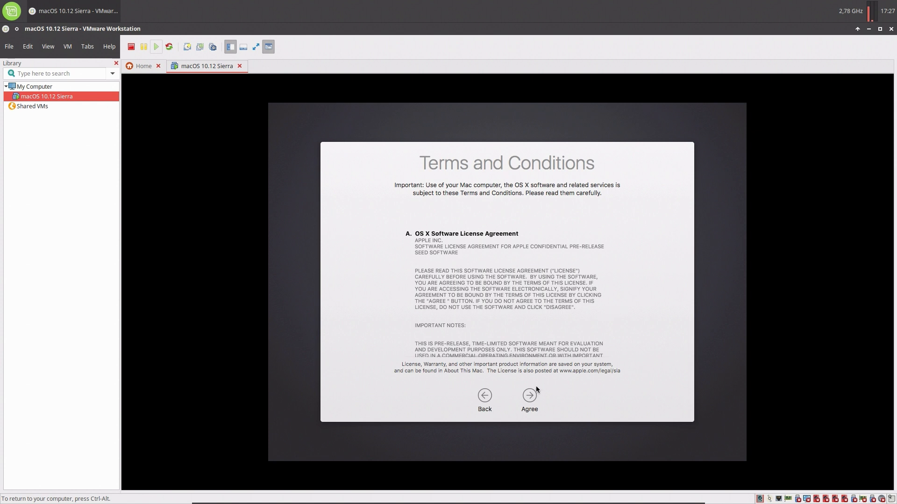
left_click(531, 399)
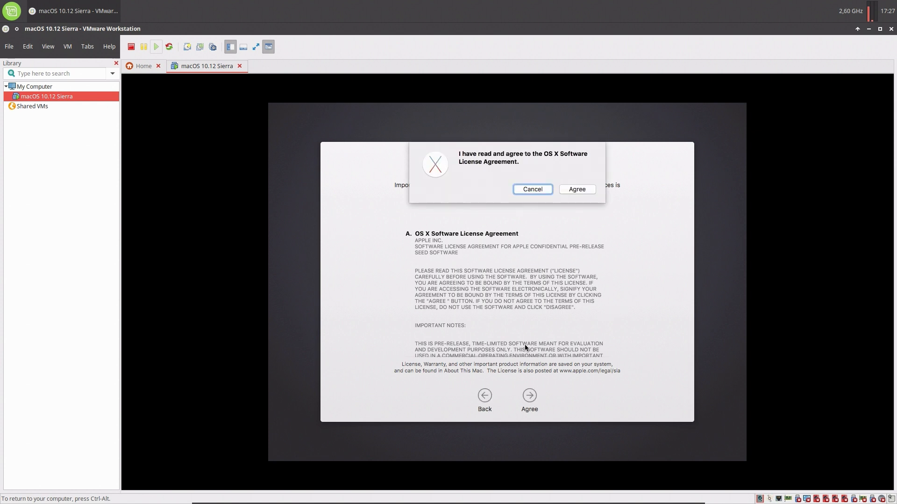
left_click(576, 189)
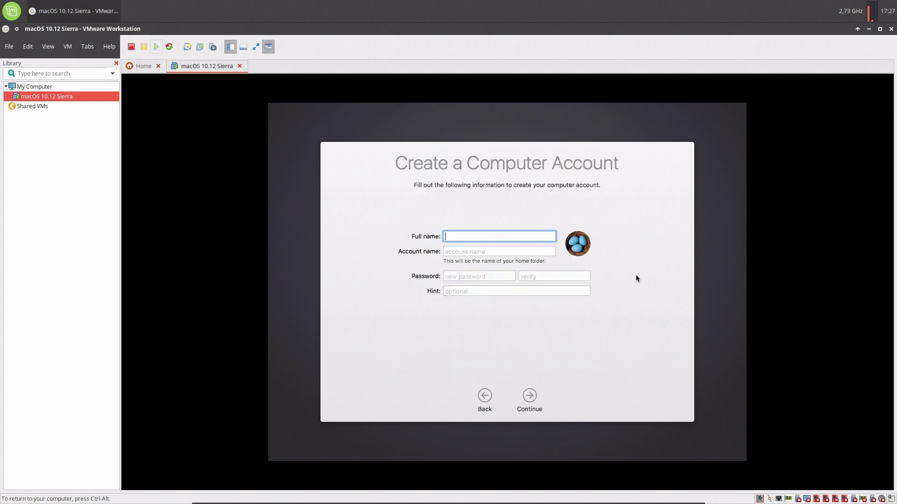
Enter the full name, shorten the account name, set and verify the password, add a hint, and continue.
type("blablateurx")
left_click(547, 252)
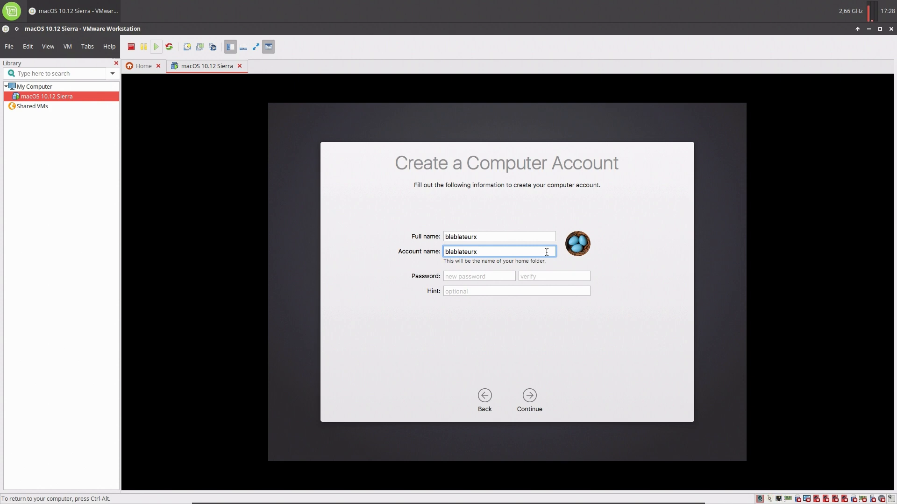
key("BackSpace")
key("BackSpace")
key("BackSpace")
key("BackSpace")
key("BackSpace")
key("BackSpace")
key("BackSpace")
key("BackSpace")
key("BackSpace")
type("x")
left_click(499, 274)
type("••••")
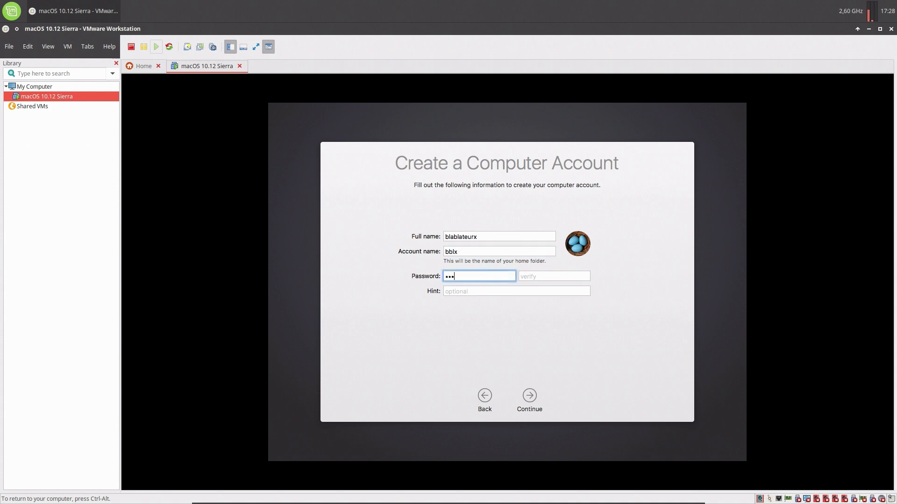
type("••")
left_click(543, 277)
type("••")
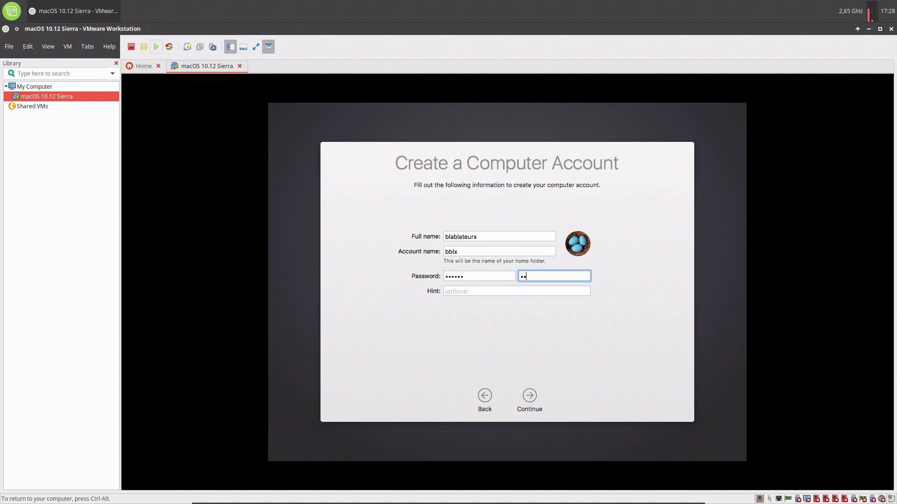
type("••••")
left_click(548, 292)
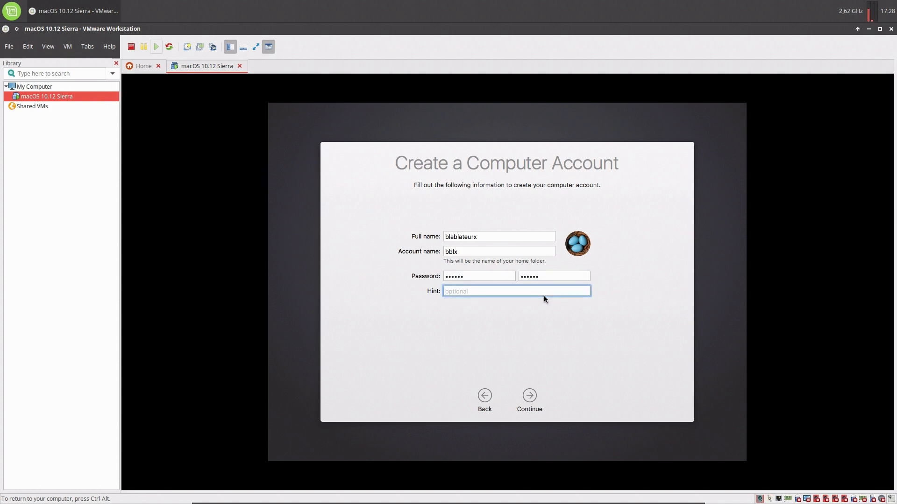
type("b--b--")
left_click(534, 395)
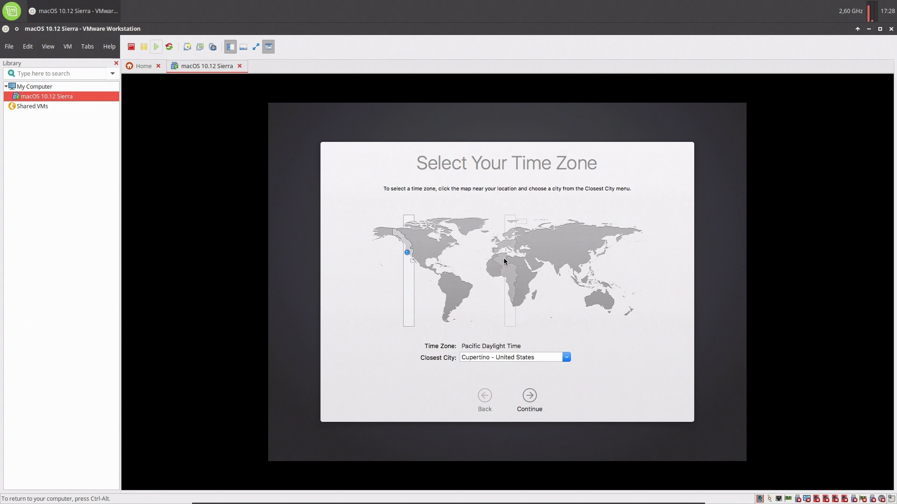
Set the macOS time zone to Brussels, Belgium and continue past the diagnostics and usage step.
left_click(503, 242)
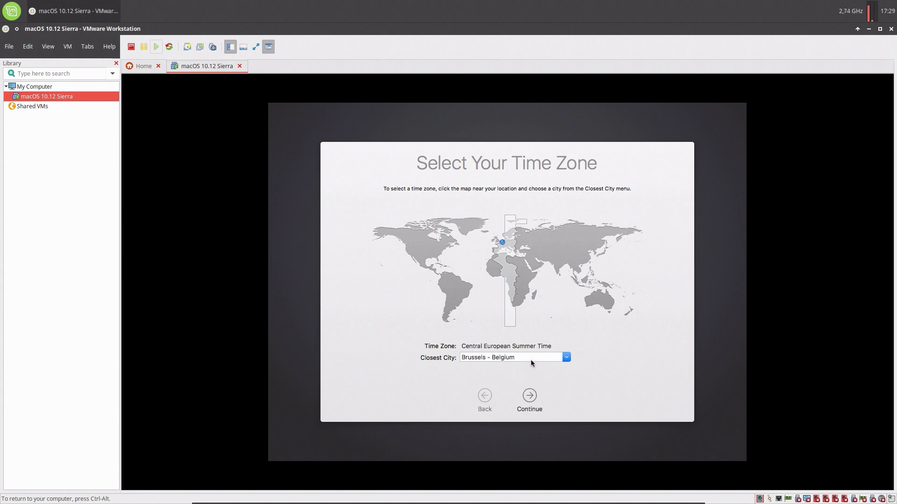
left_click(531, 396)
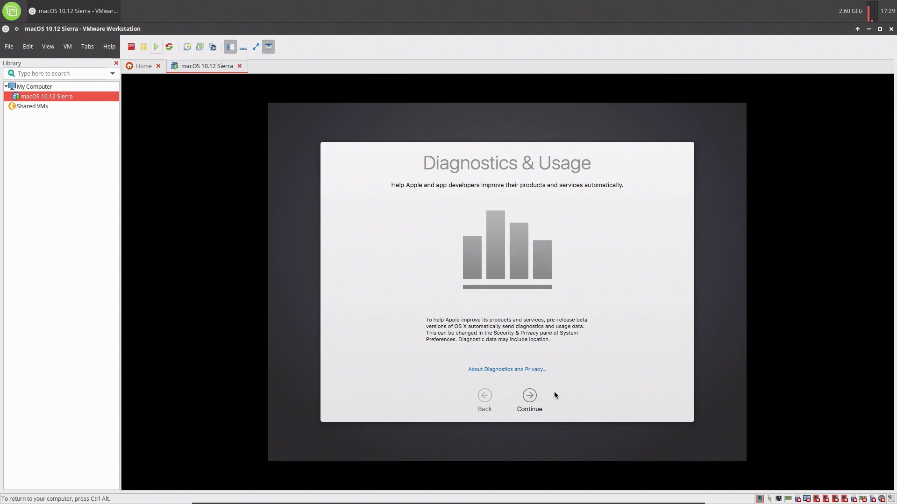
left_click(530, 396)
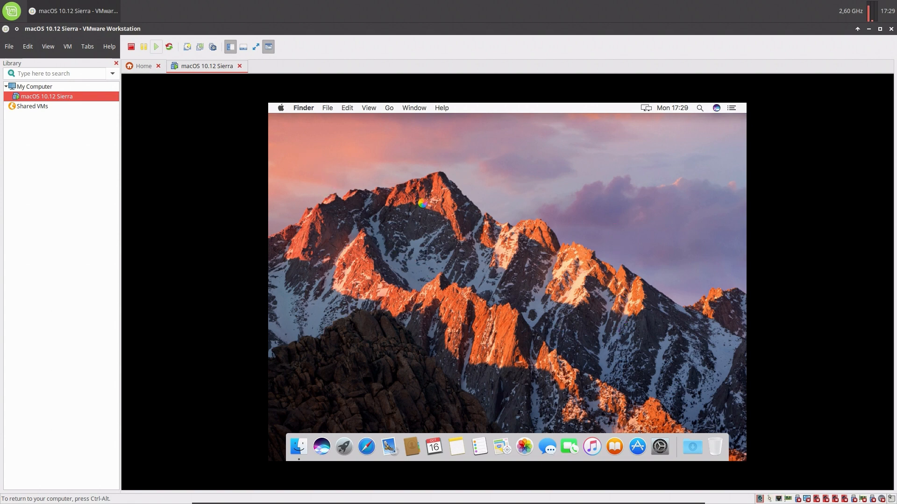
Toggle the VM to full screen and back, then open the macOS 10.12 Sierra context menu.
left_click(256, 47)
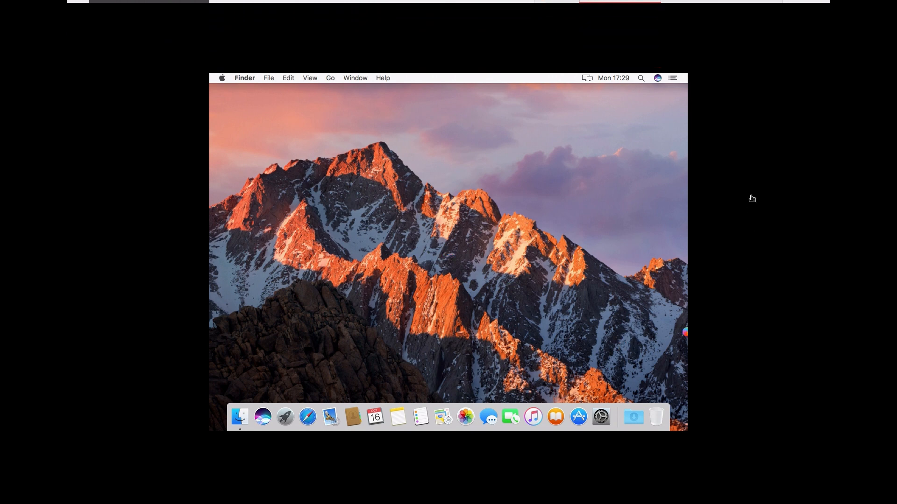
mouse_move(779, 7)
left_click(804, 14)
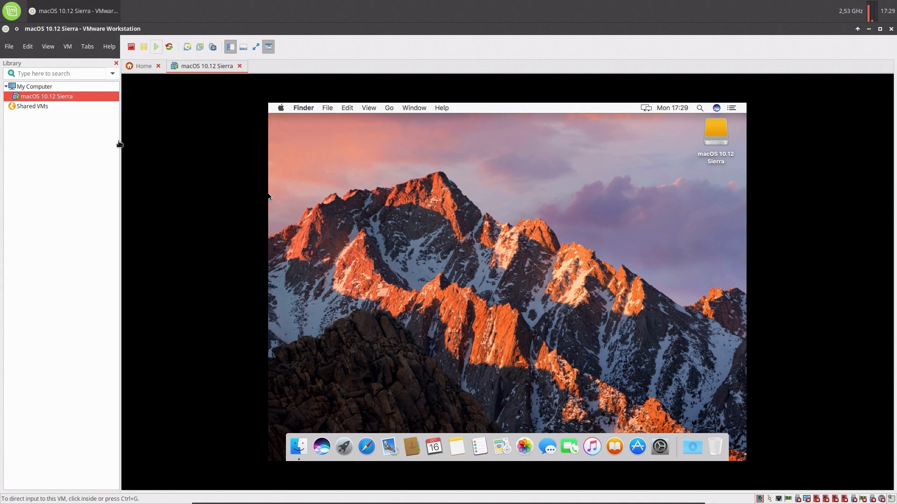
right_click(55, 96)
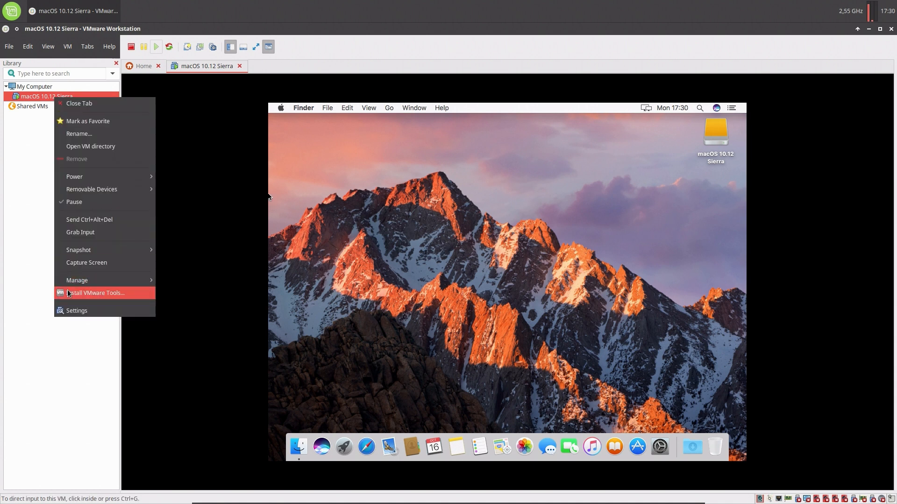
In the VM settings, set CD/DVD (SATA) to Use ISO image and browse for the file.
left_click(75, 312)
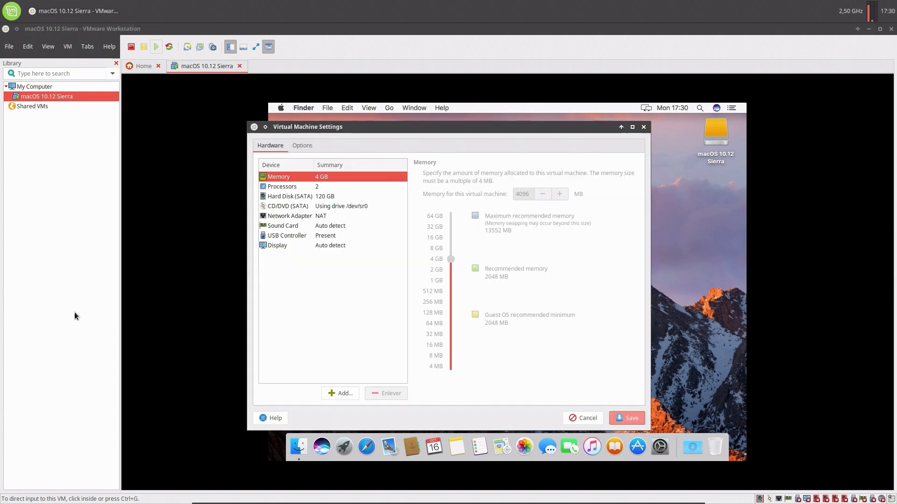
left_click(288, 206)
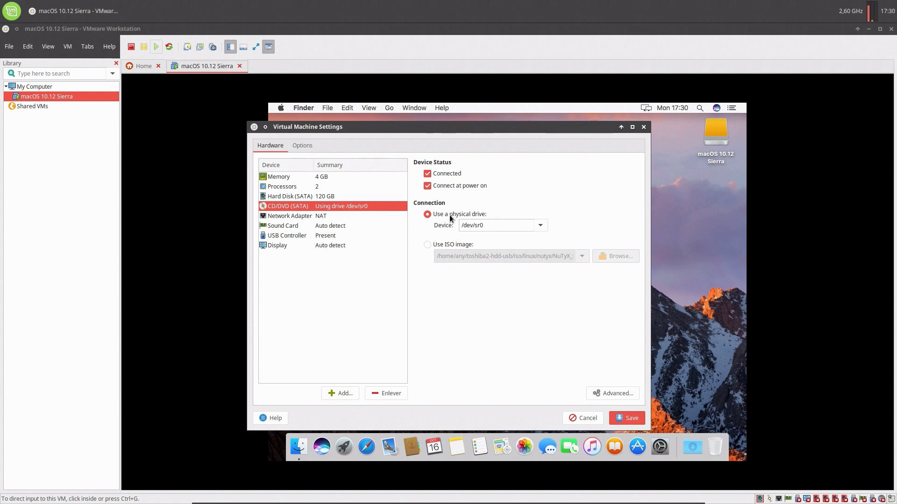
left_click(445, 244)
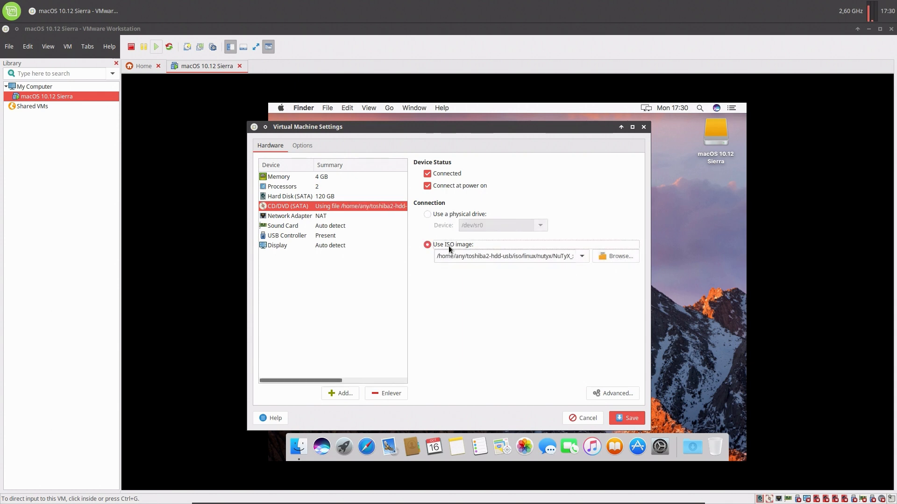
left_click(618, 252)
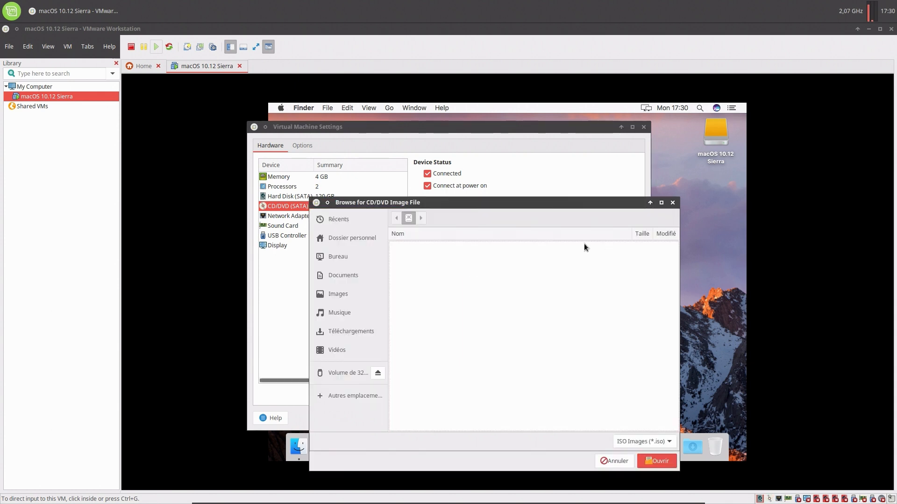
Pick VM Tool.iso from Bureau > Patch Tools > tools as the CD/DVD image and save.
left_click(339, 258)
double_click(423, 257)
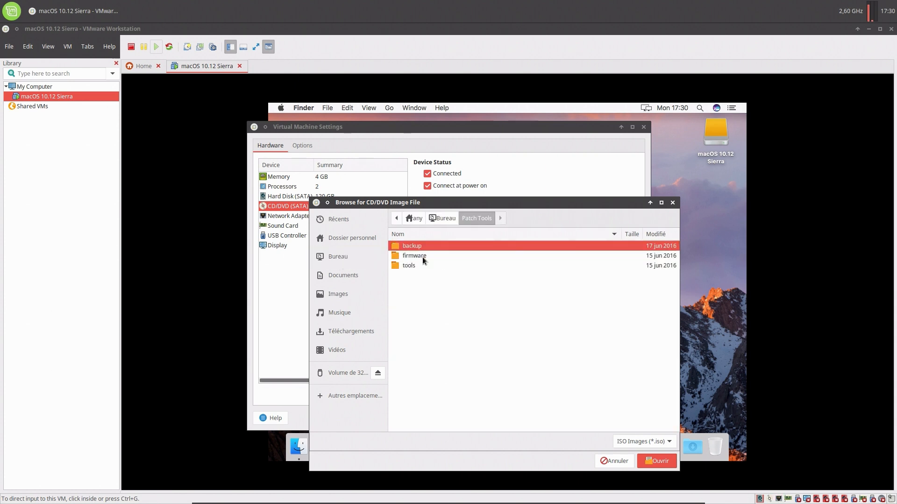
double_click(411, 265)
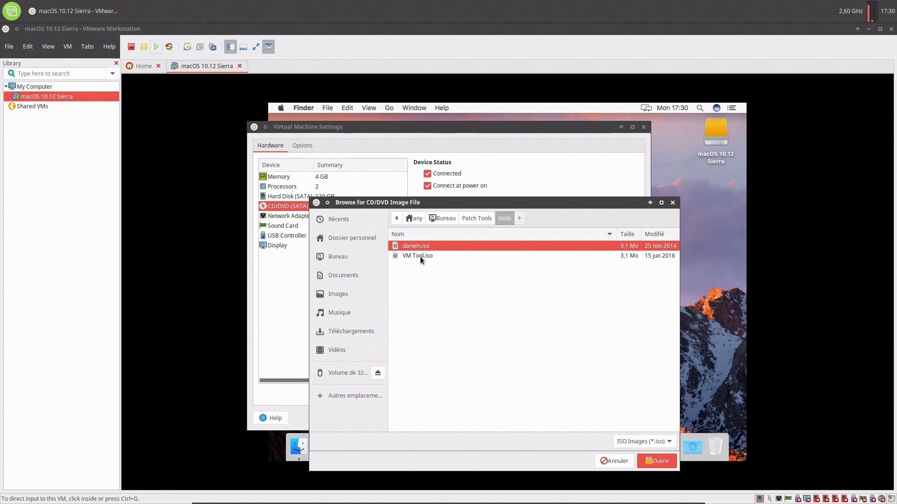
double_click(419, 256)
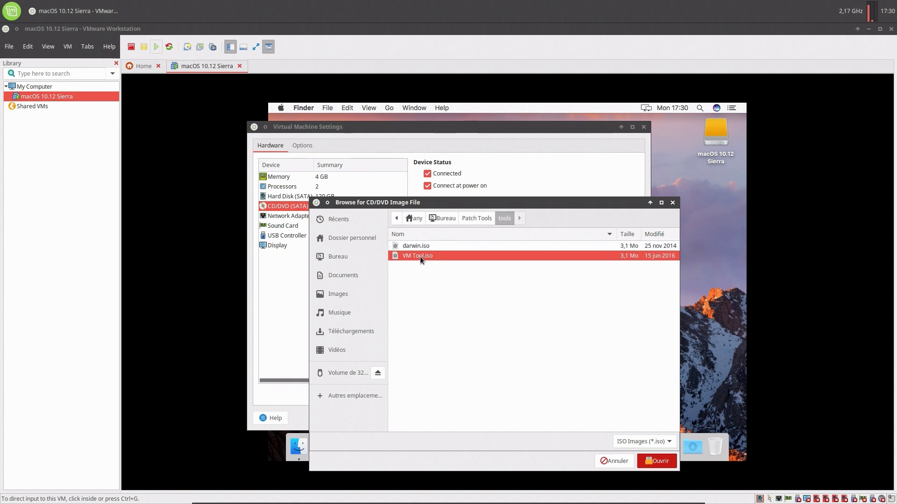
left_click(632, 417)
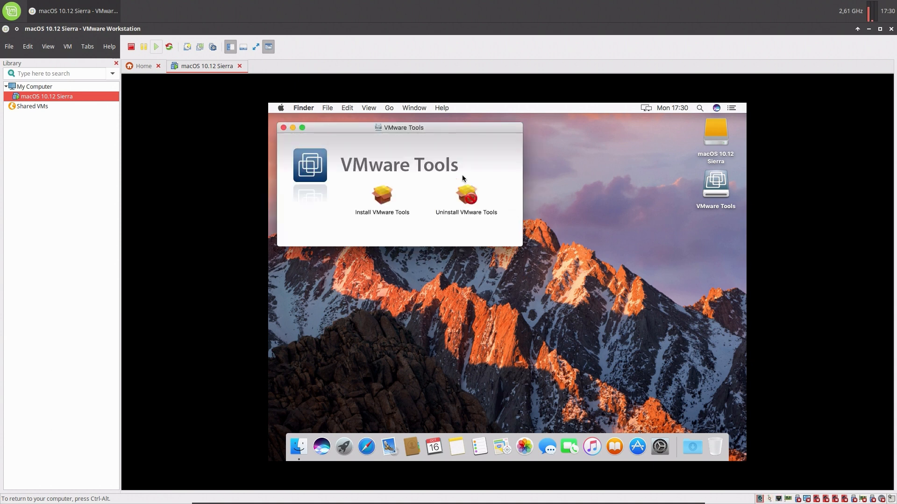
Move the VMware Tools window to the desktop centre and launch Install VMware Tools.
left_click_drag(425, 128, 499, 179)
left_click(457, 256)
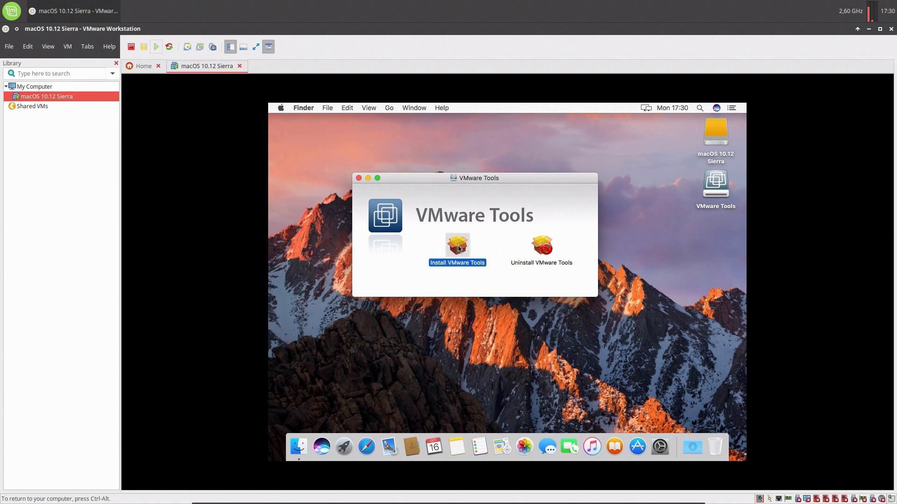
double_click(458, 249)
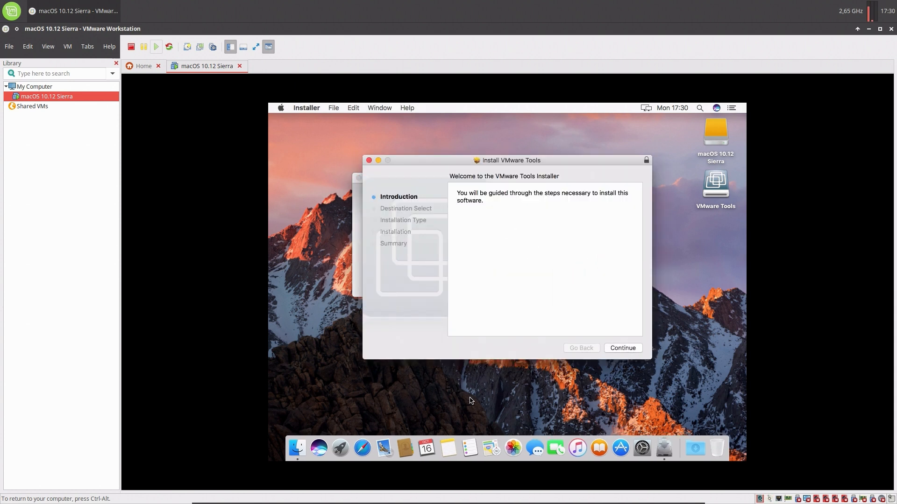
Run the standard VMware Tools install, authorising with the account password and accepting the required restart.
left_click(620, 349)
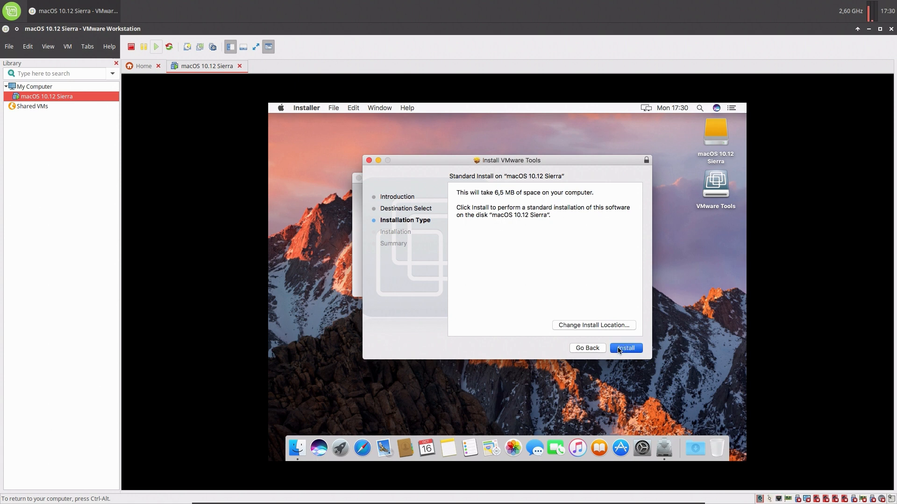
left_click(619, 350)
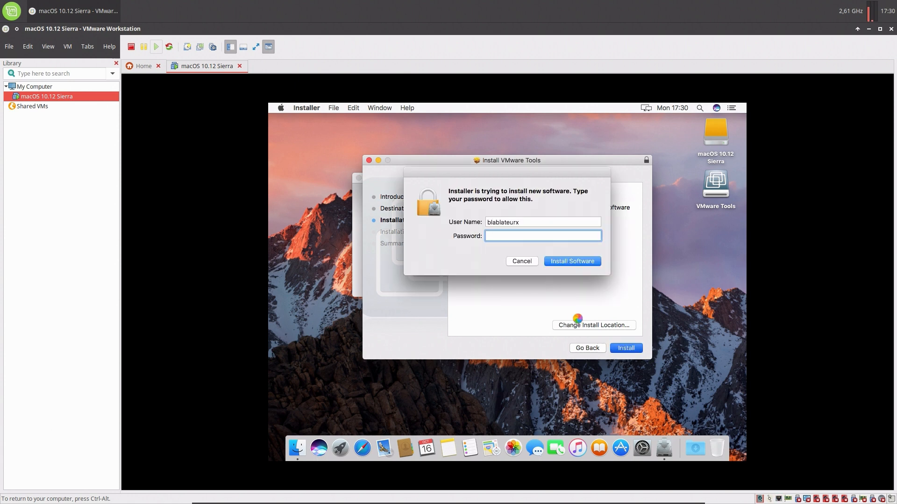
type("••••••")
left_click(575, 262)
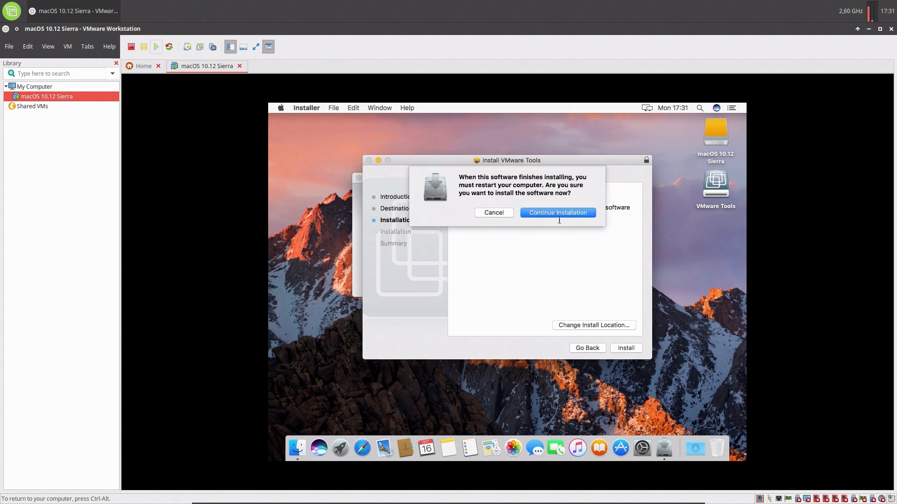
left_click(559, 212)
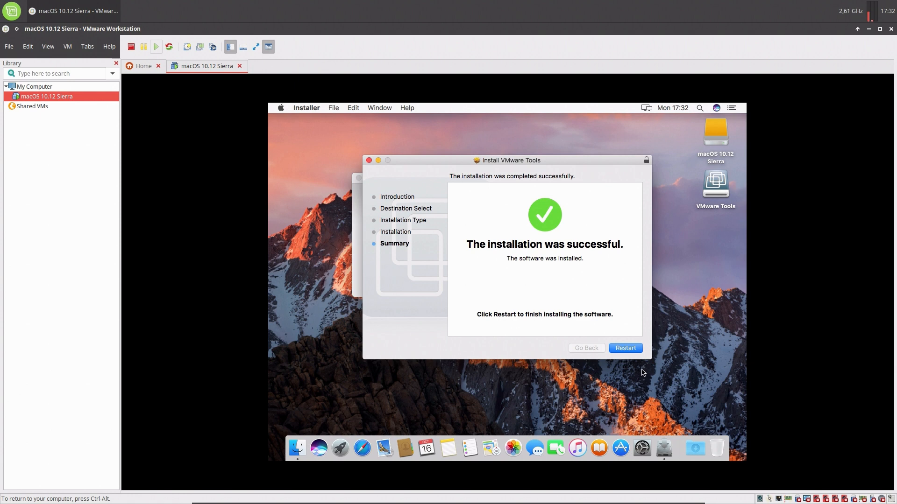
Restart the macOS guest from the installer to finish the VMware Tools install.
left_click(626, 348)
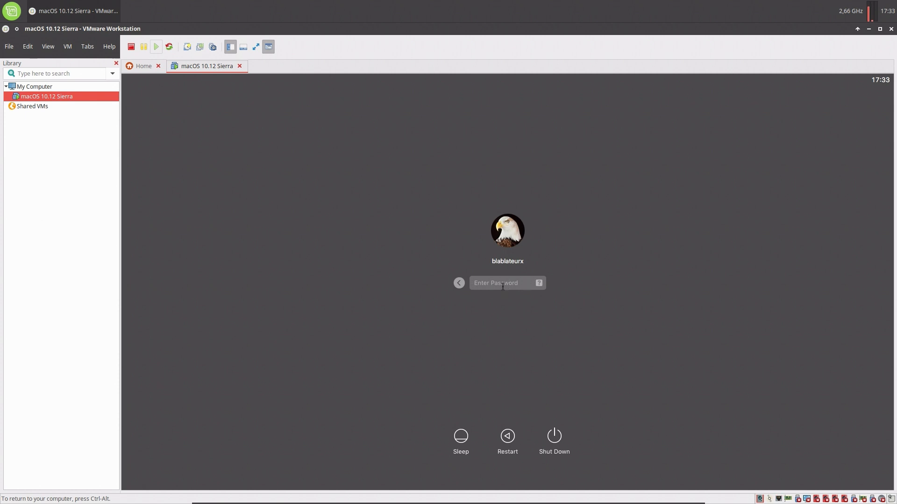
Log back into the macOS guest with the account password.
type("••••••")
key("Return")
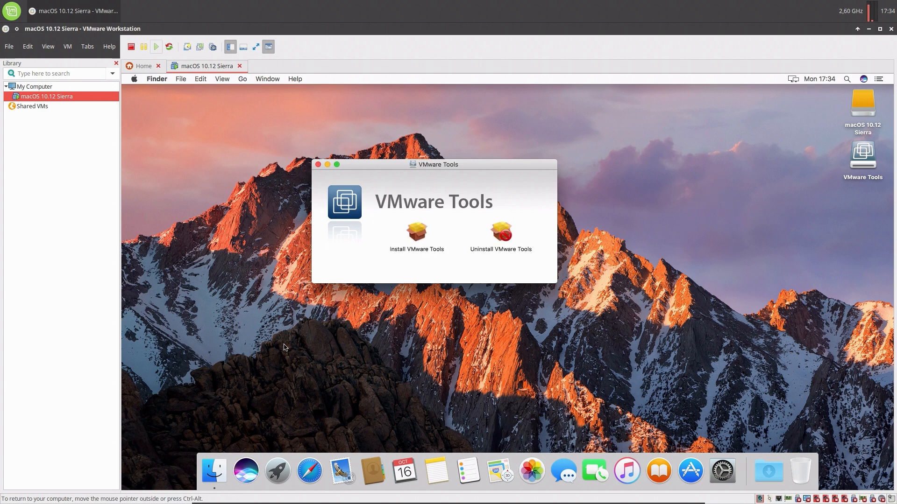
left_click(256, 47)
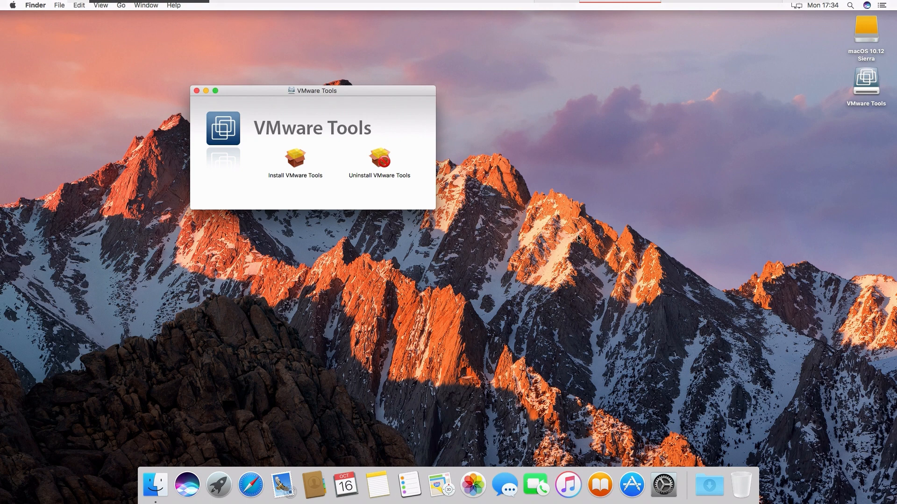
mouse_move(748, 3)
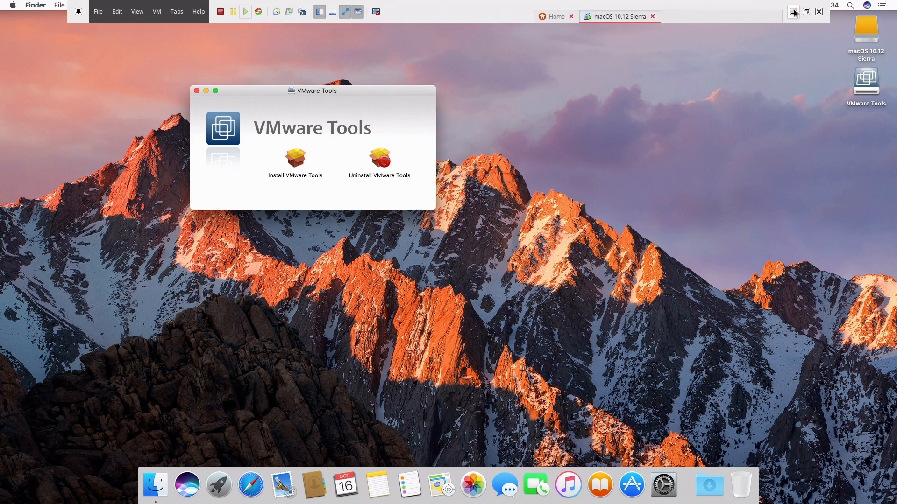
left_click(806, 12)
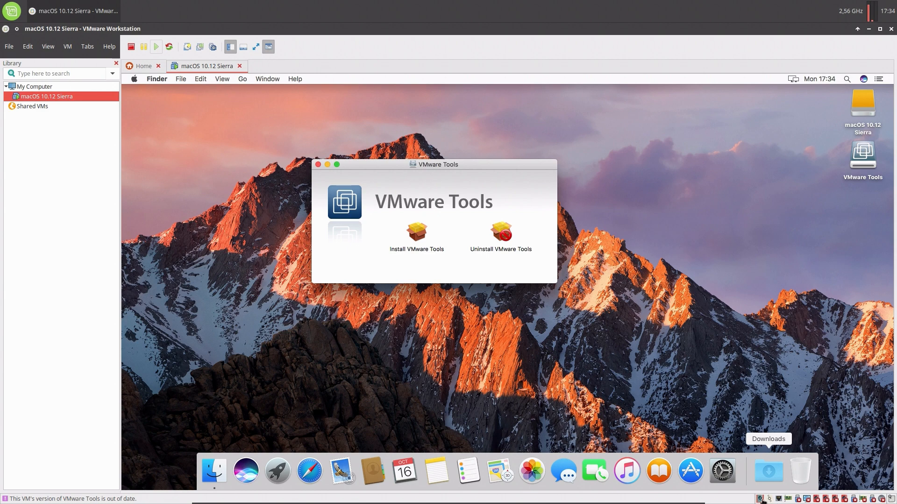
Select a physical drive for CD/DVD but cancel the settings, then close the VMware Tools window.
right_click(49, 97)
left_click(67, 310)
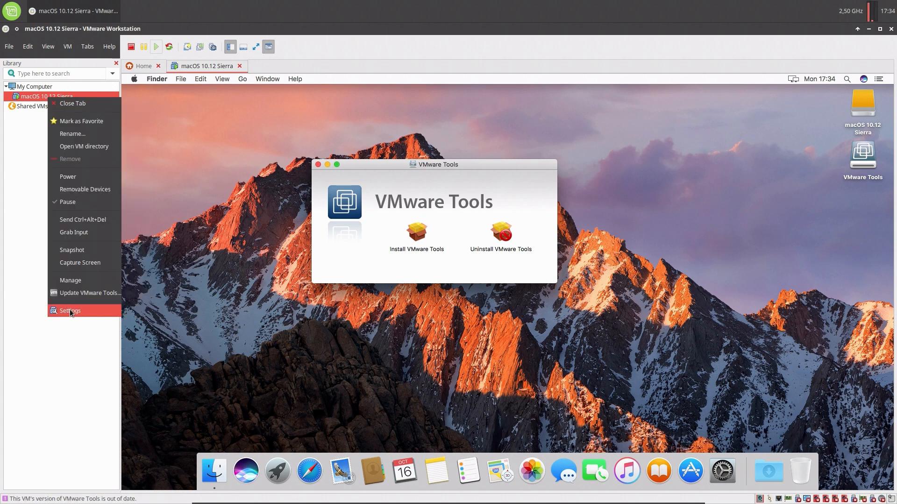
left_click(309, 207)
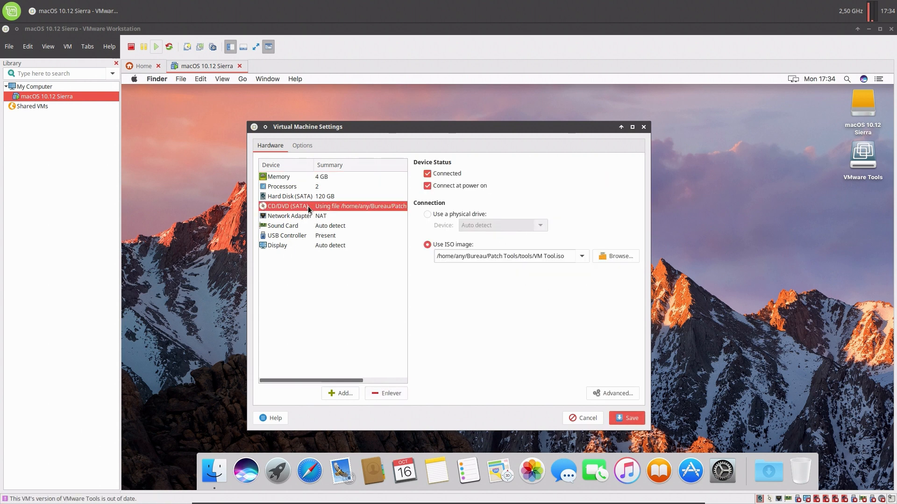
left_click(448, 214)
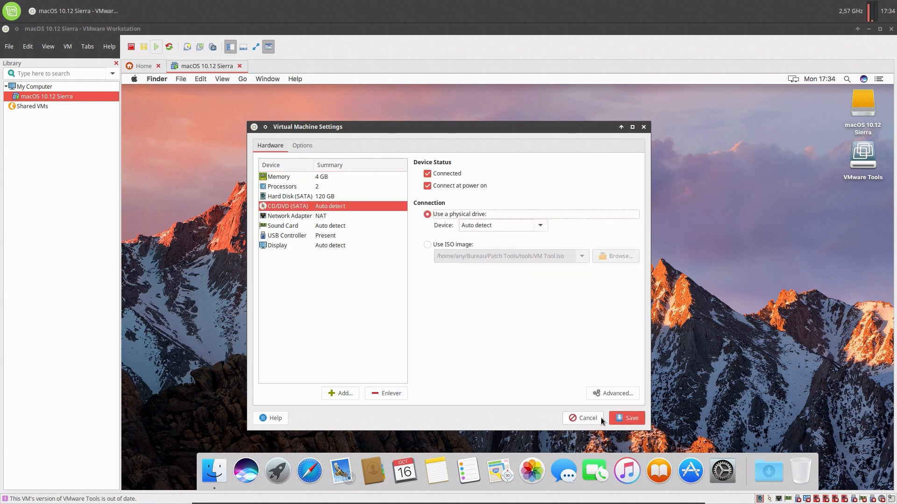
left_click(585, 418)
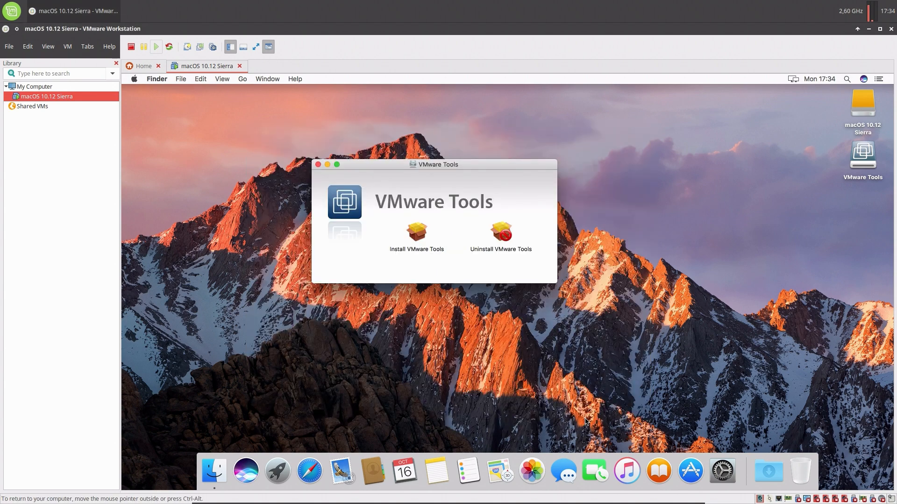
left_click(319, 164)
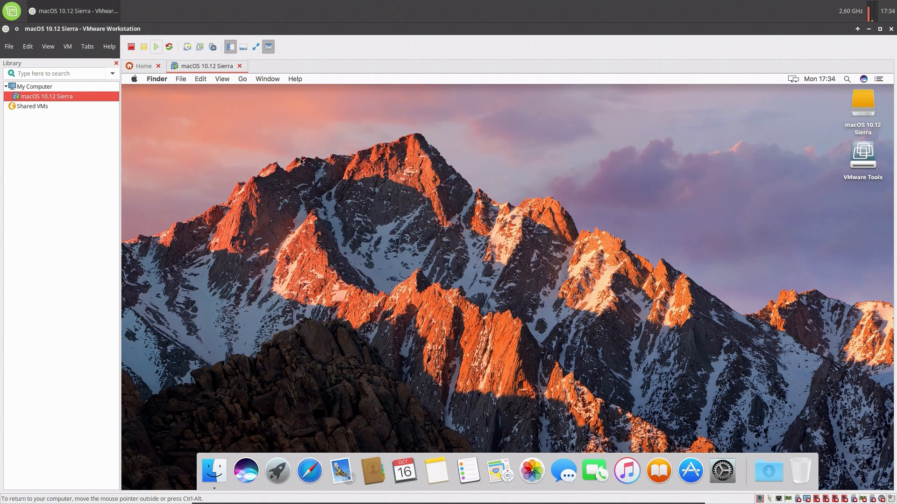
Try saving CD/DVD as a physical drive, dismiss the disc-in-use error, and close the settings.
right_click(50, 95)
left_click(70, 309)
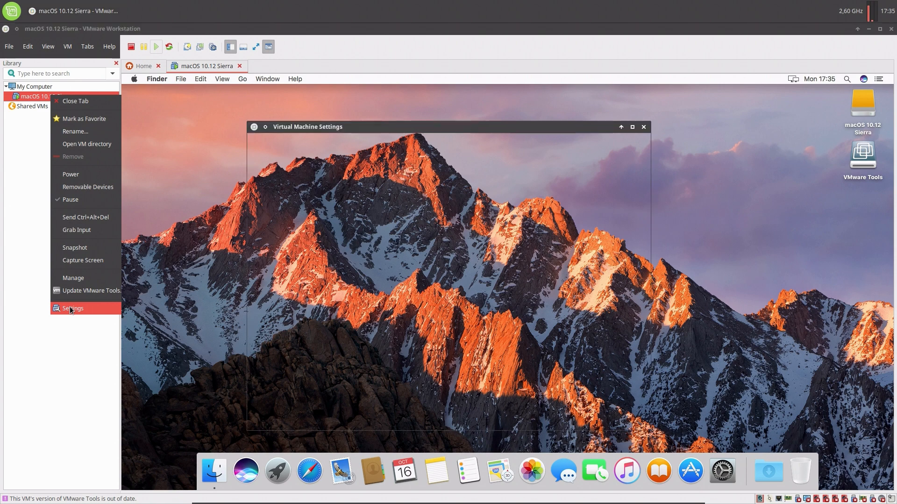
left_click(299, 207)
left_click(427, 215)
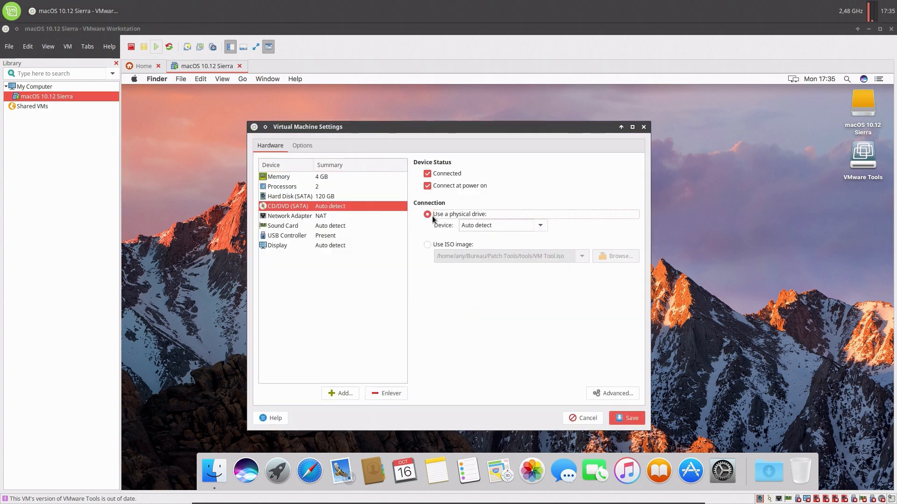
left_click(623, 416)
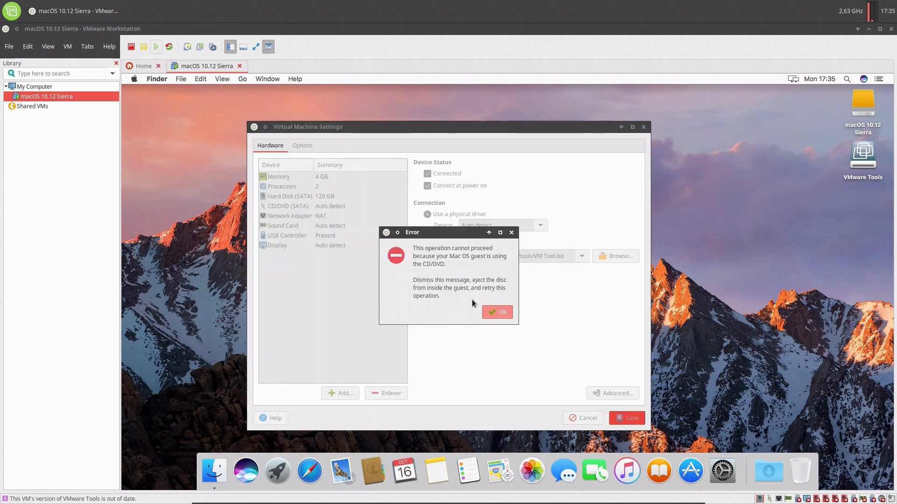
left_click(485, 310)
left_click(482, 314)
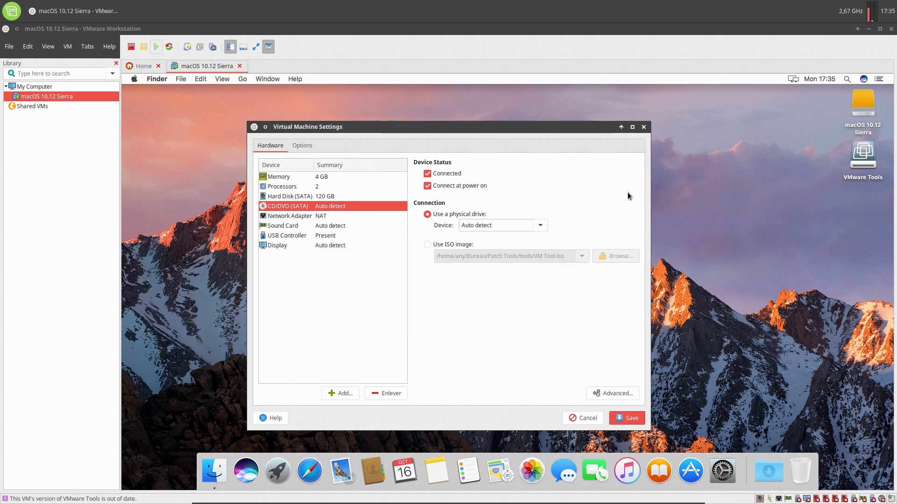
left_click(645, 127)
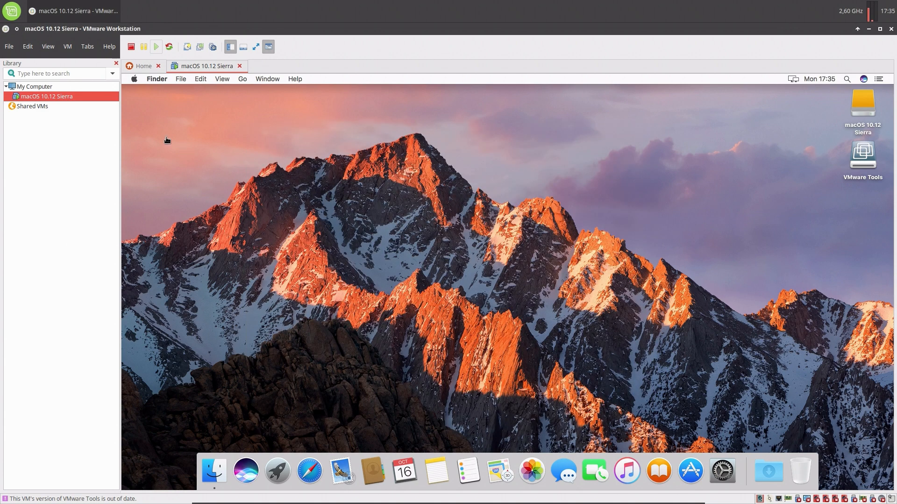
Shut down the macOS guest from the Apple menu with 'Reopen windows when logging back in' unchecked.
left_click(135, 80)
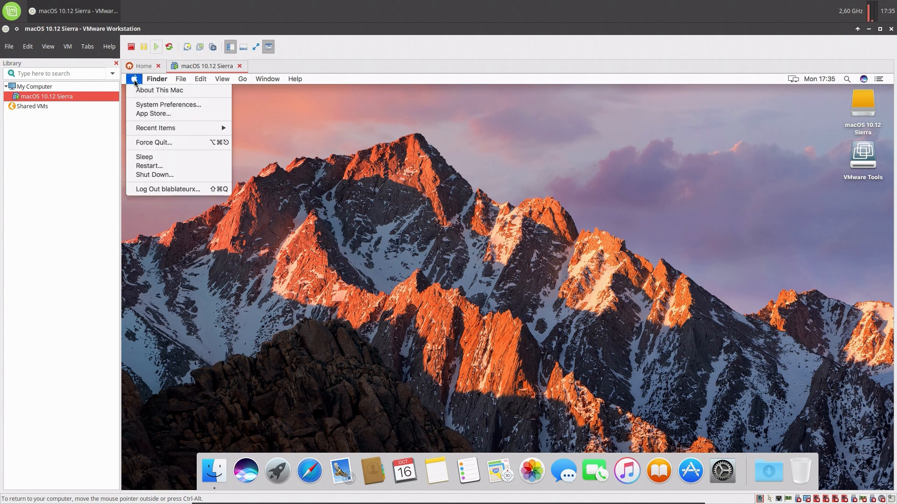
left_click(154, 175)
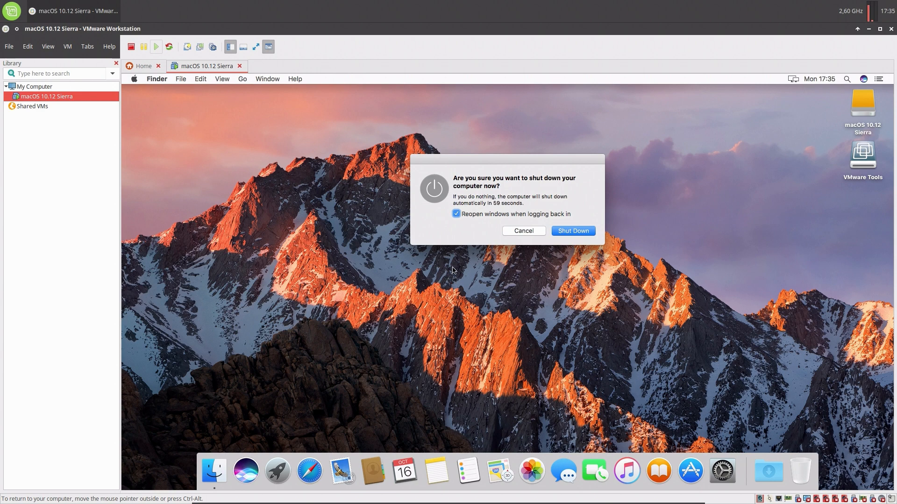
left_click(456, 214)
left_click(583, 232)
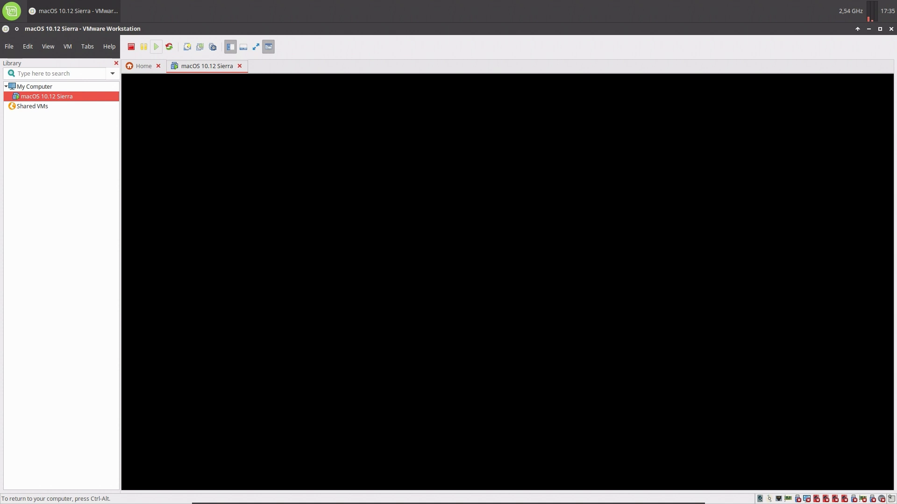
Switch the Sierra VM's CD/DVD (SATA) from the ISO image to an auto-detected physical drive, and save.
key("ctrl+alt")
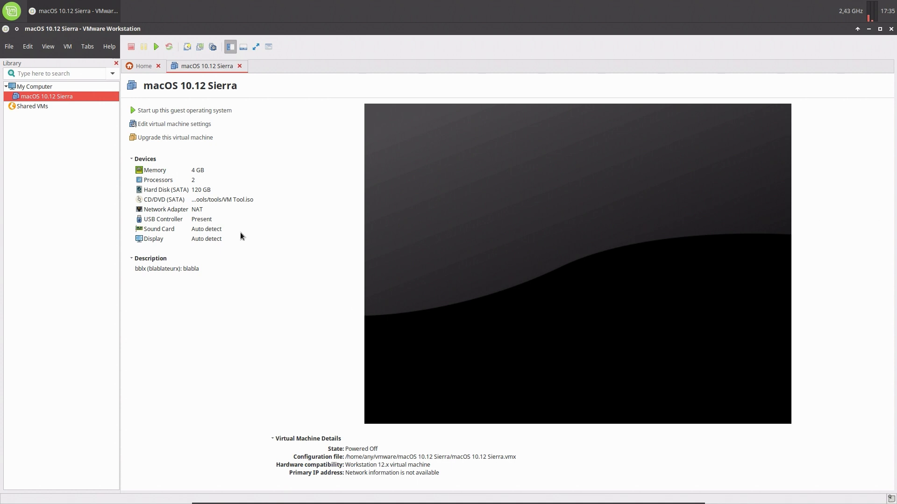
left_click(163, 125)
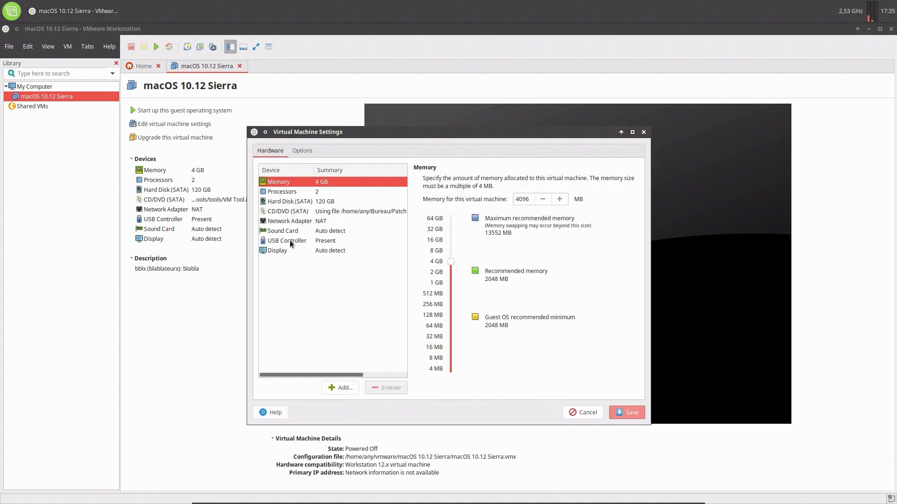
left_click(294, 212)
left_click(444, 219)
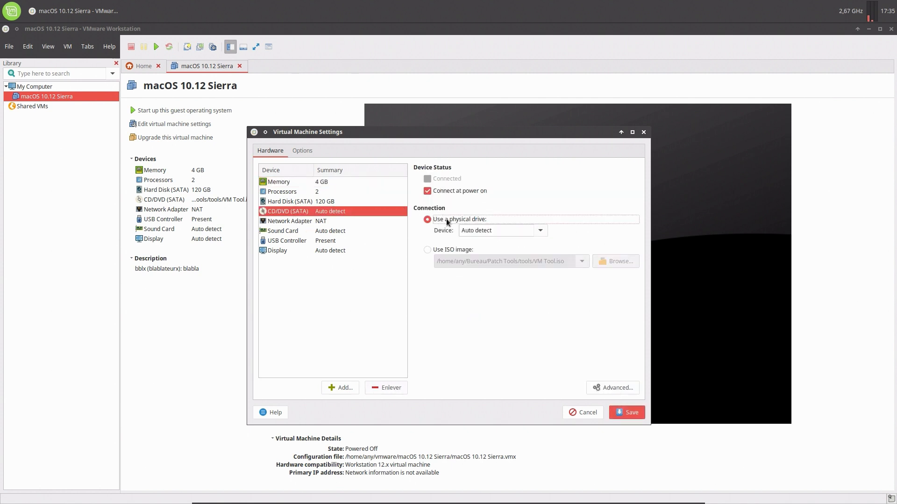
left_click(634, 415)
Trash the three Bureau folders (macOS 10.12 Sierra, Patch Tools, unlocker-master), then power on the guest.
mouse_move(355, 501)
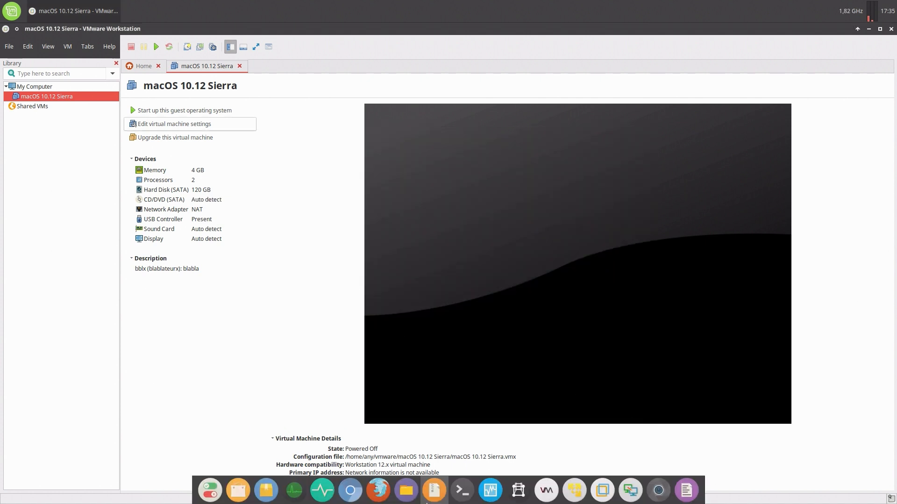
left_click(406, 490)
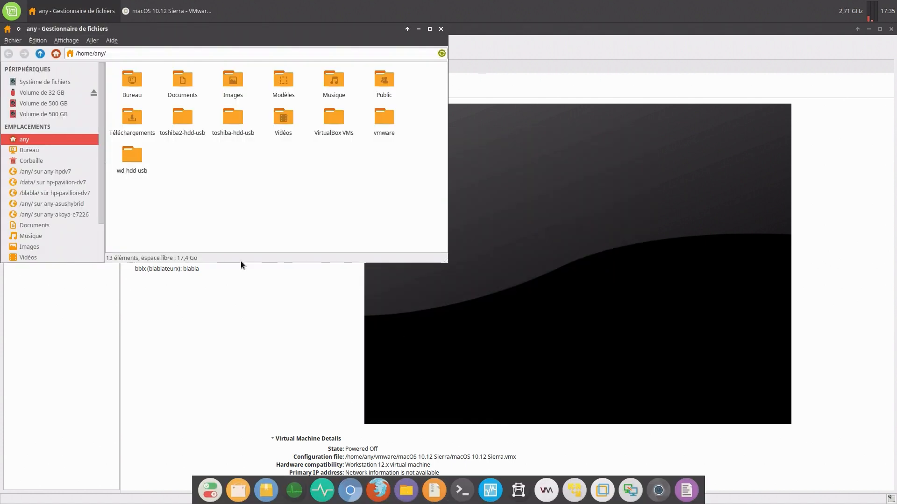
double_click(135, 82)
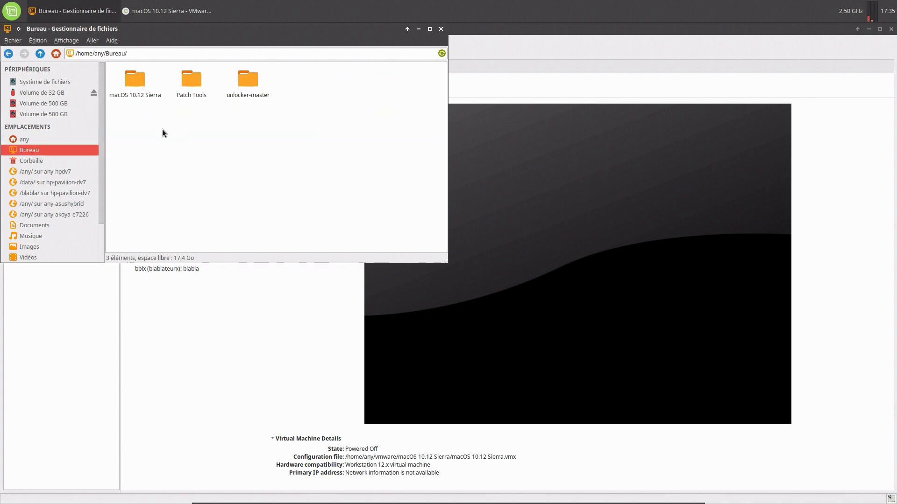
left_click_drag(127, 116, 251, 79)
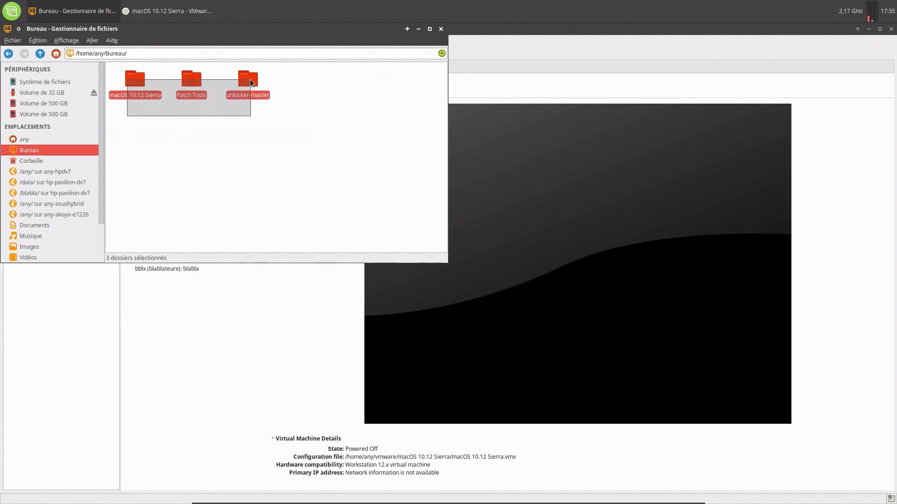
right_click(250, 79)
left_click(287, 137)
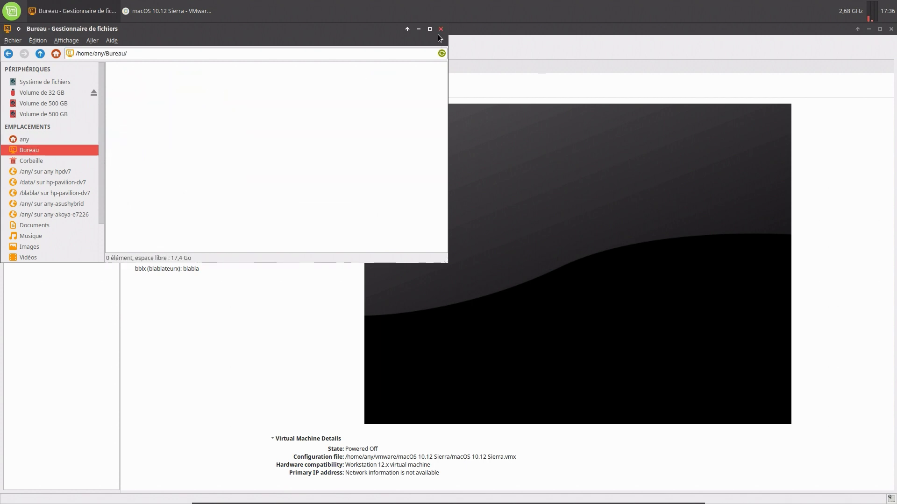
left_click(439, 30)
left_click(170, 110)
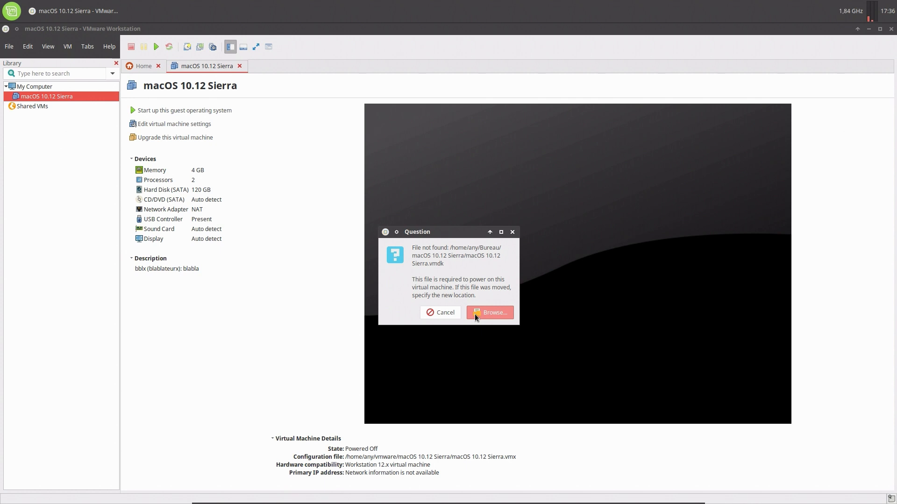
Cancel the missing .vmdk prompt and review Processors, Network Adapter and Hard Disk settings without saving.
left_click(449, 313)
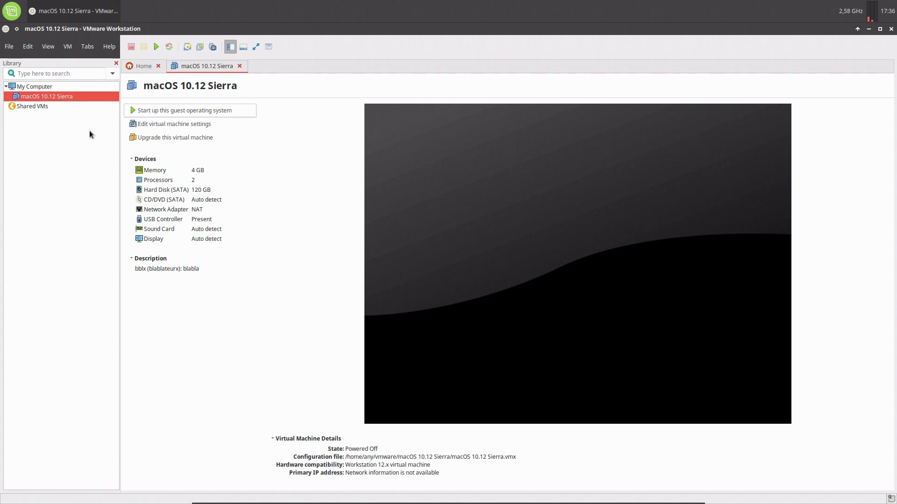
left_click(163, 125)
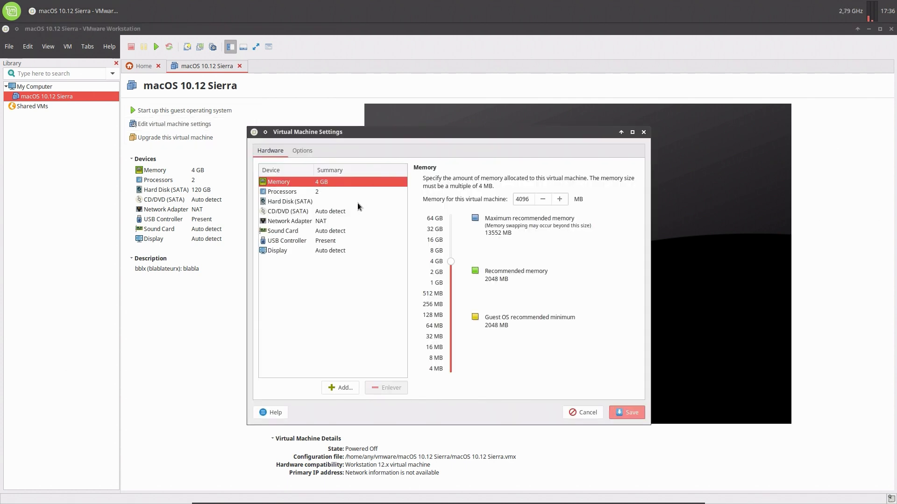
left_click(296, 193)
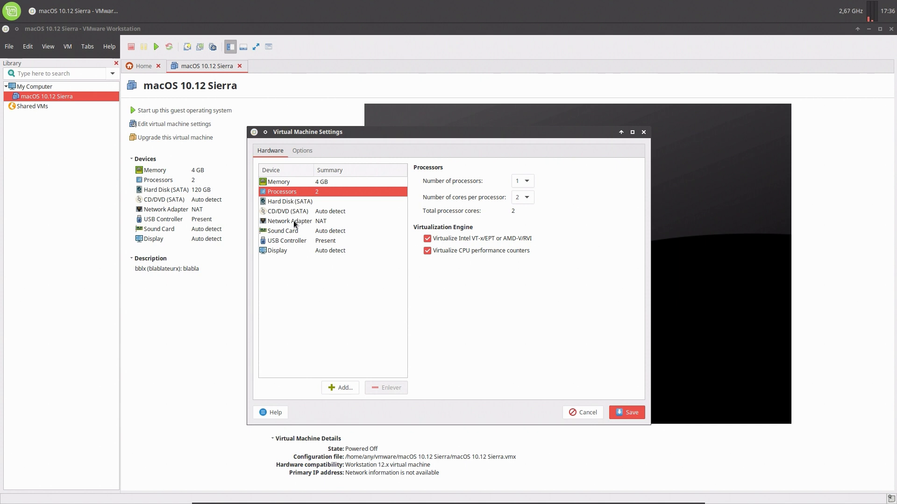
left_click(293, 221)
left_click(285, 203)
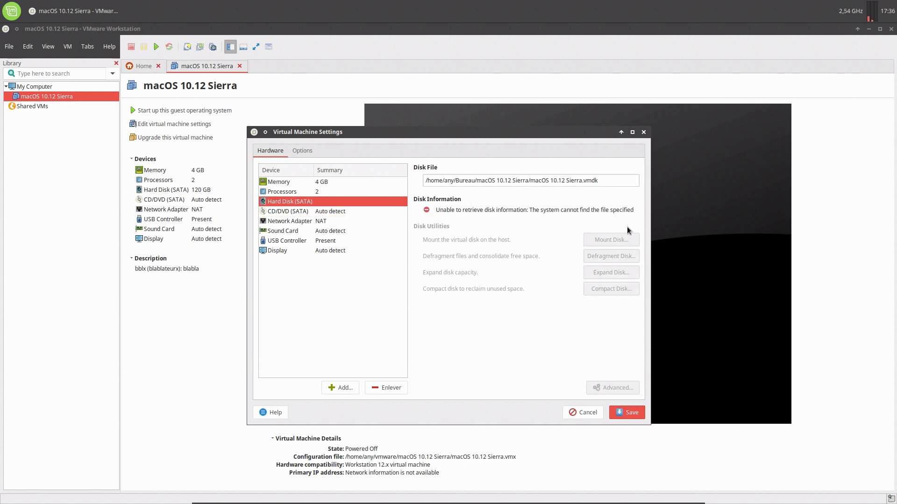
left_click(580, 413)
mouse_move(415, 500)
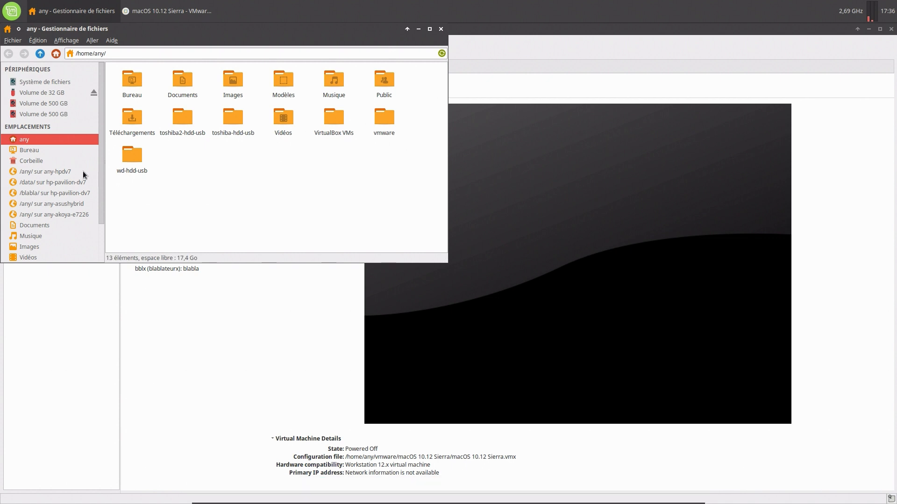
Restore the macOS 10.12 Sierra folder from Corbeille to Bureau and show the copy progress.
left_click(30, 161)
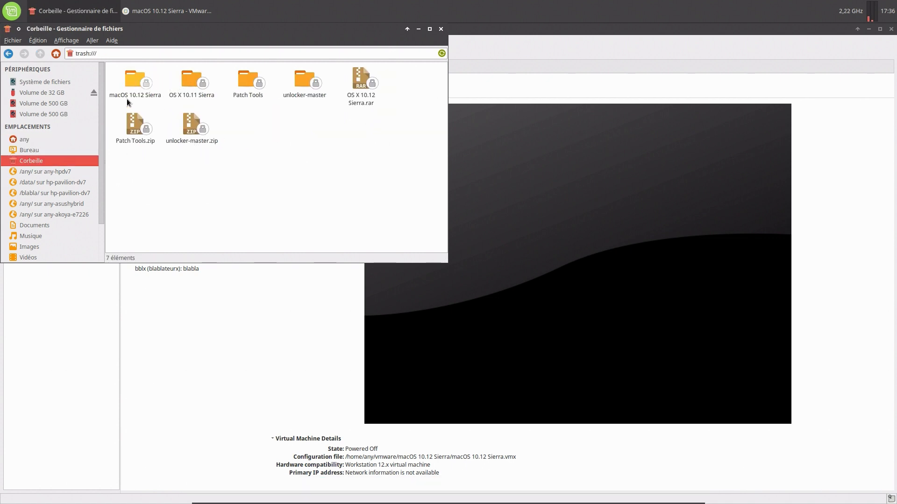
left_click(135, 79)
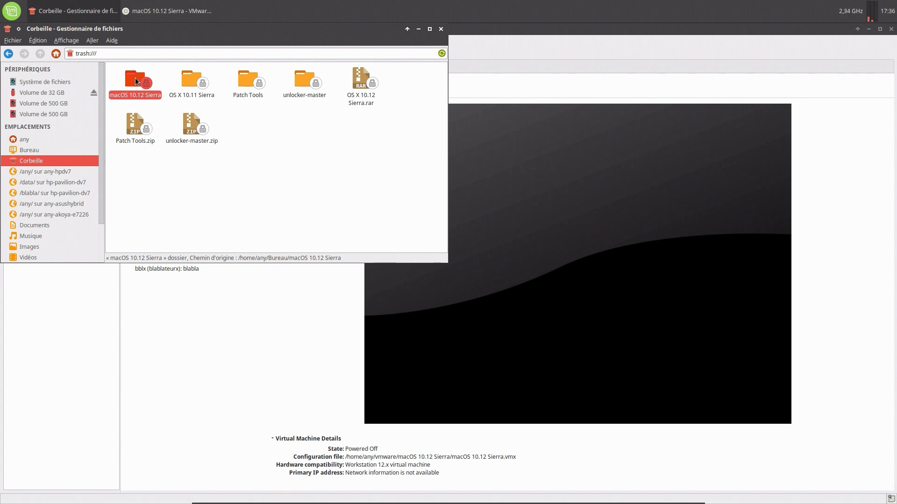
right_click(136, 77)
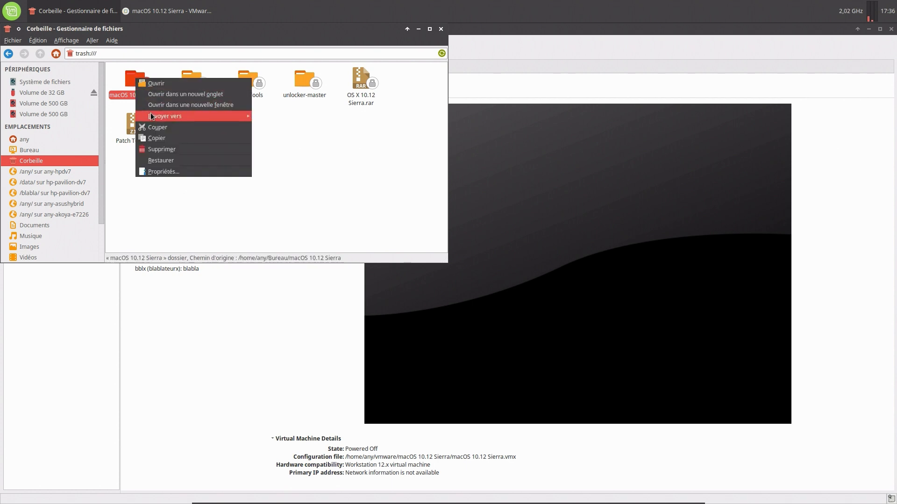
left_click(165, 161)
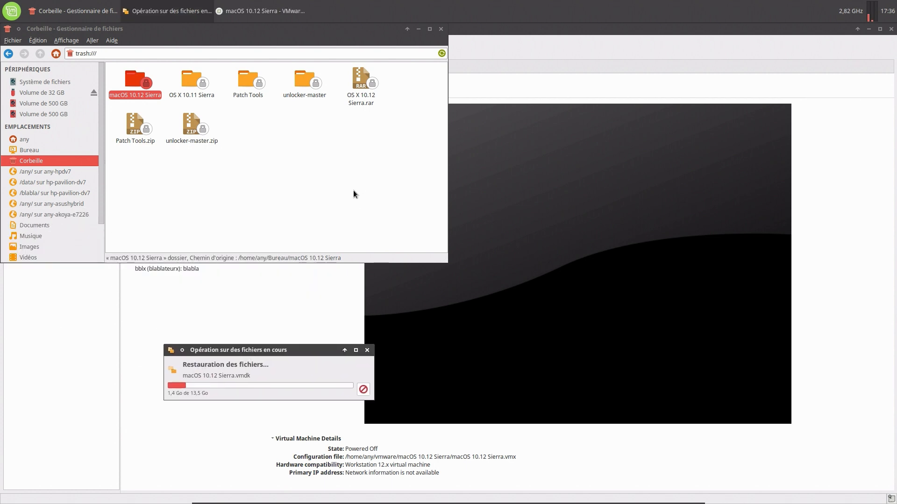
left_click(440, 29)
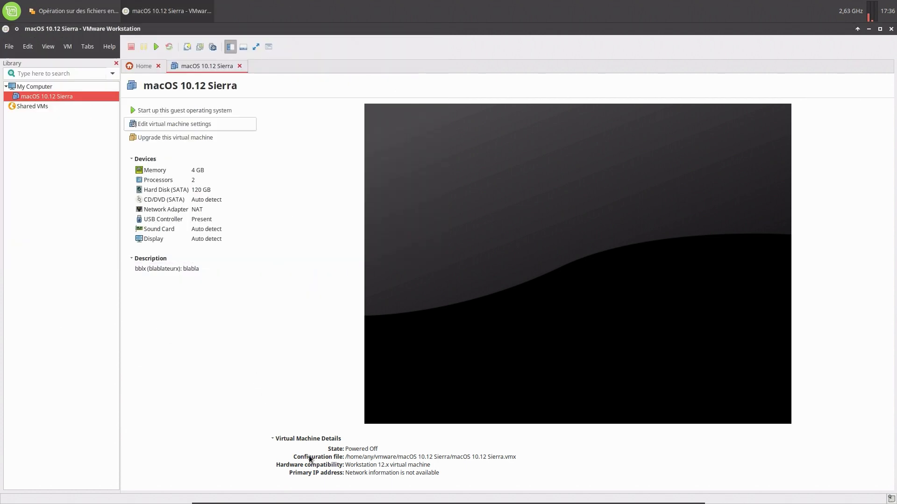
left_click(77, 16)
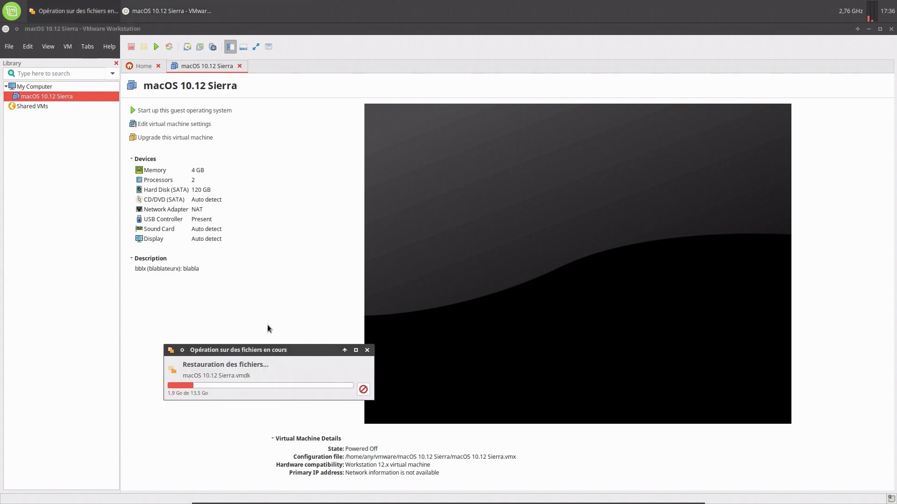
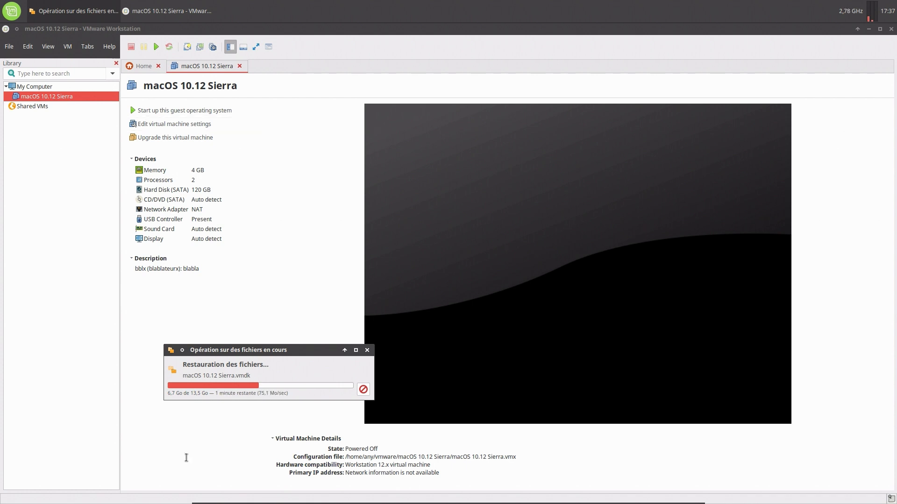
Open the home folder in a maximized Nemo window and move the restore progress dialog aside.
mouse_move(266, 500)
left_click(410, 498)
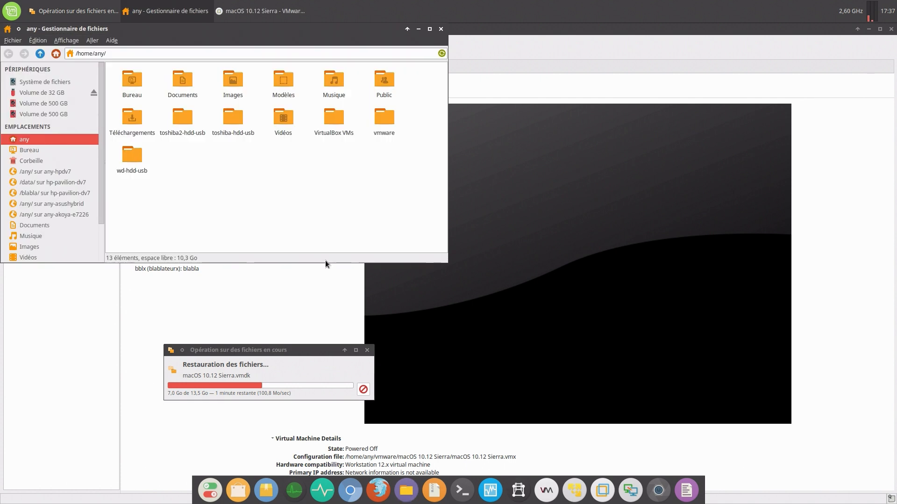
double_click(268, 27)
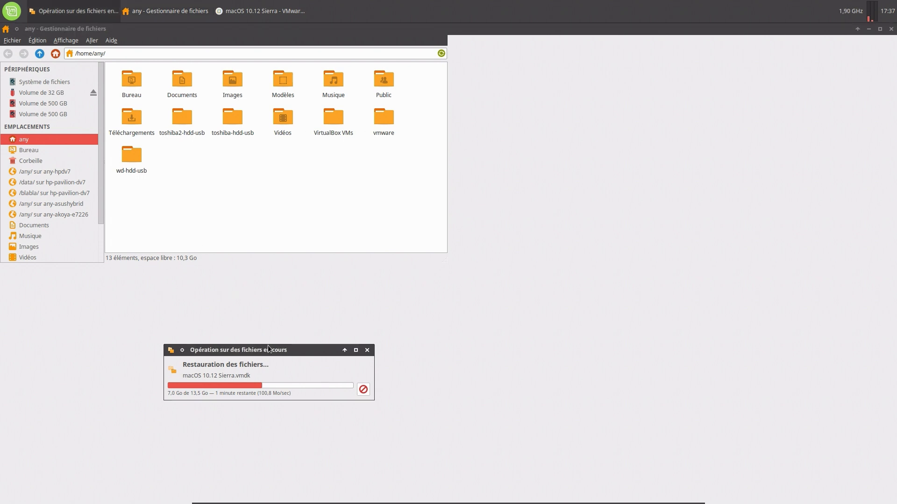
left_click_drag(268, 349, 415, 362)
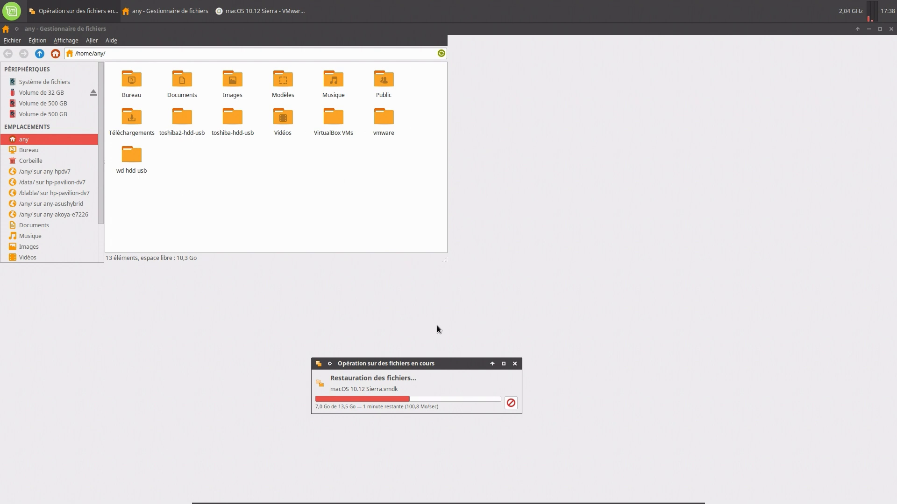
left_click_drag(458, 361, 490, 368)
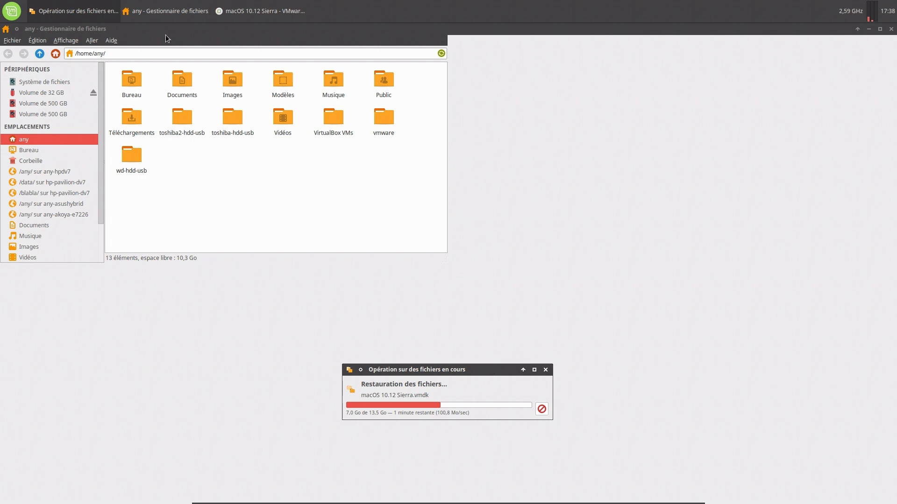
left_click(161, 13)
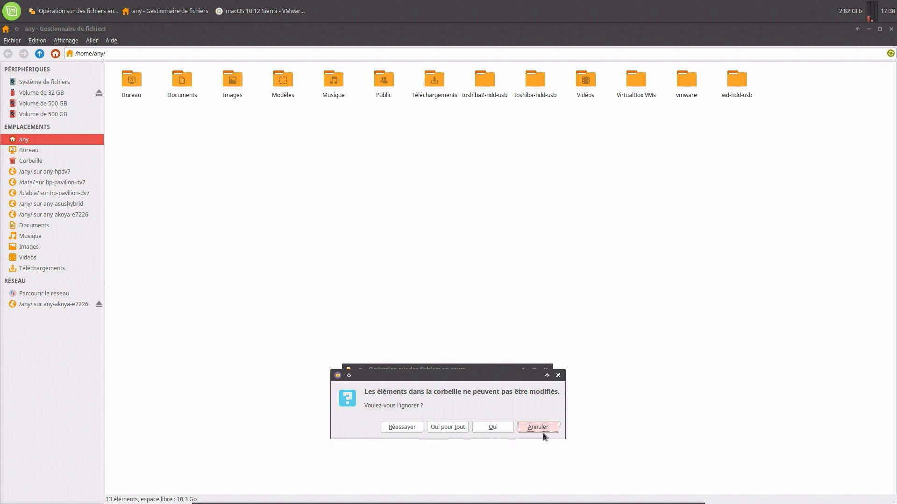
Skip all trash errors with 'Oui pour tout', then select the vmdk in vmware/macOS 10.12 Sierra.
left_click(453, 430)
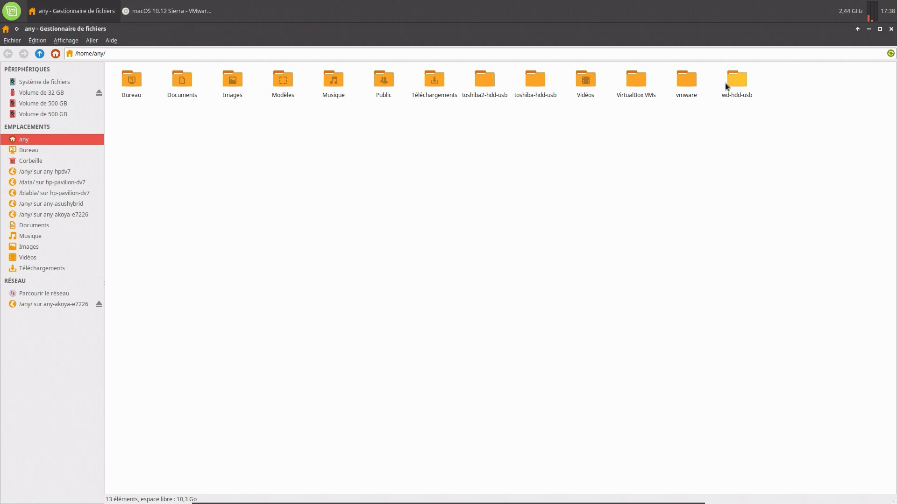
double_click(685, 85)
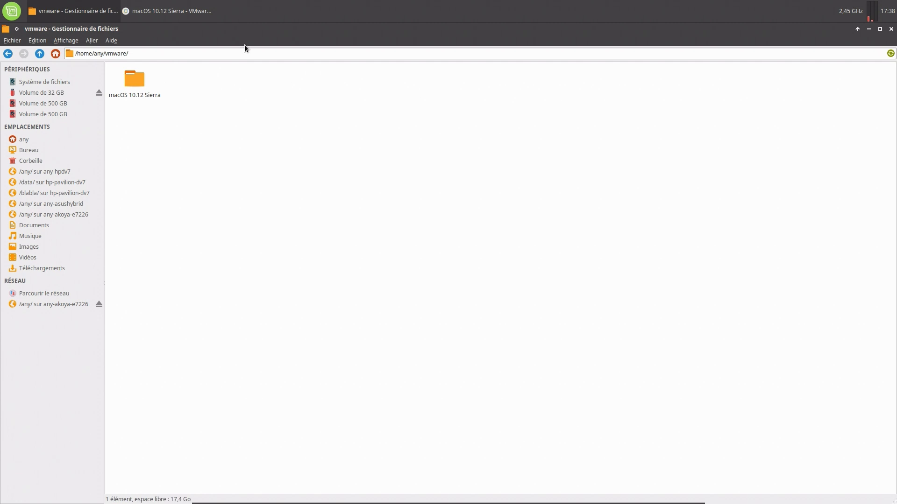
double_click(142, 80)
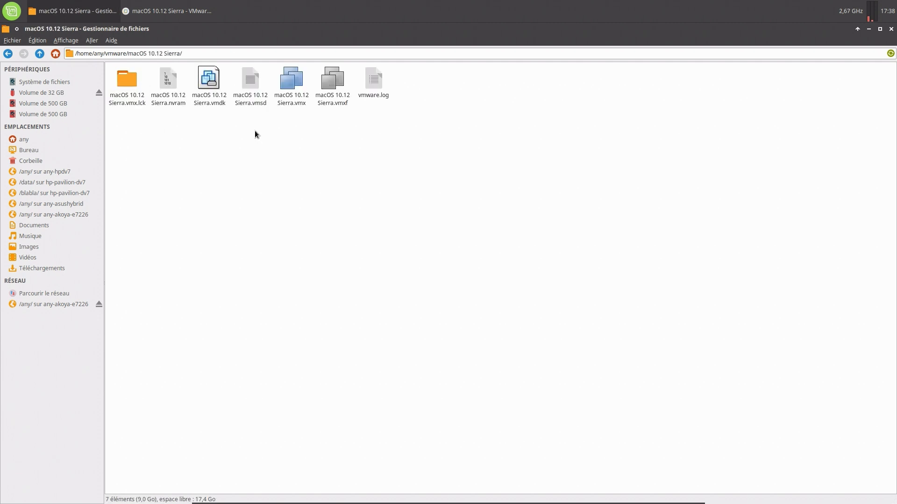
left_click(217, 102)
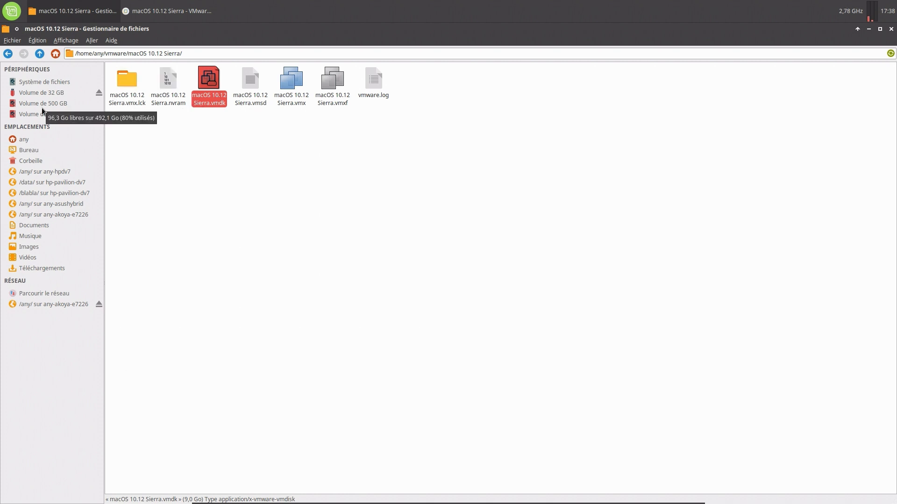
Cut the 13.5 GB macOS 10.12 Sierra.vmdk from the Bureau/macOS 10.12 Sierra folder.
left_click(31, 148)
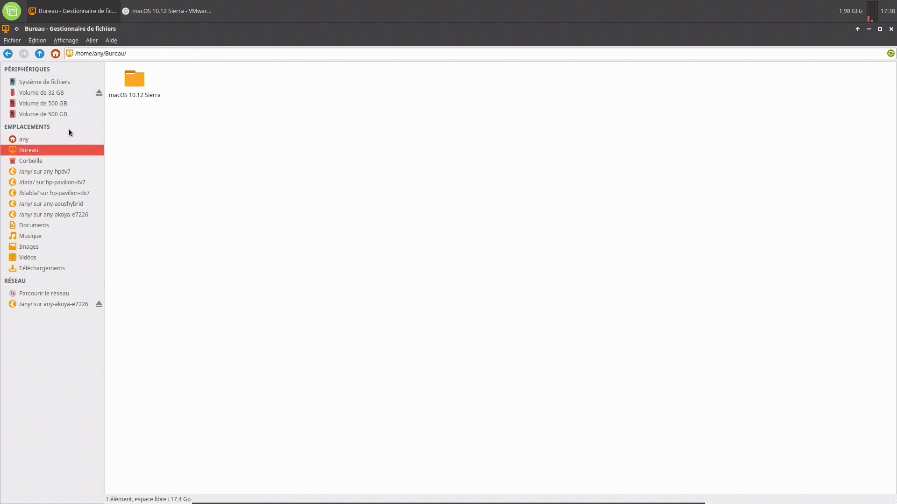
double_click(122, 86)
left_click(122, 86)
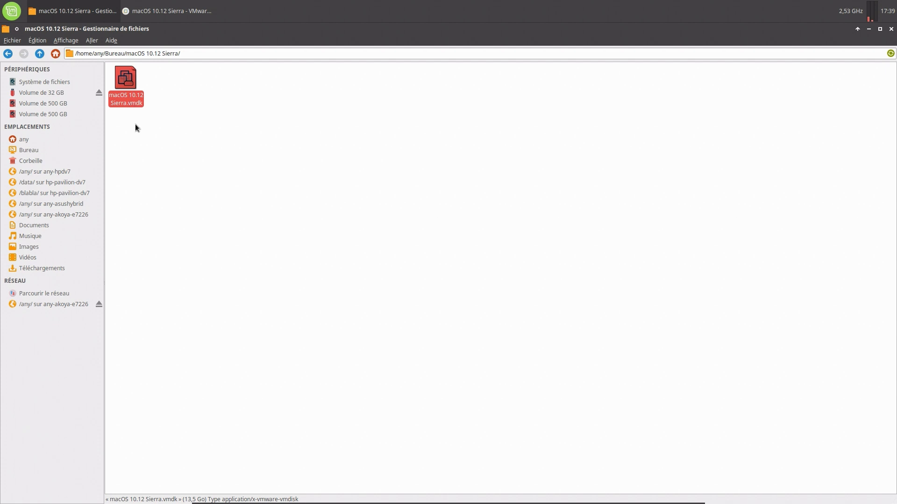
right_click(134, 98)
left_click(146, 238)
right_click(131, 100)
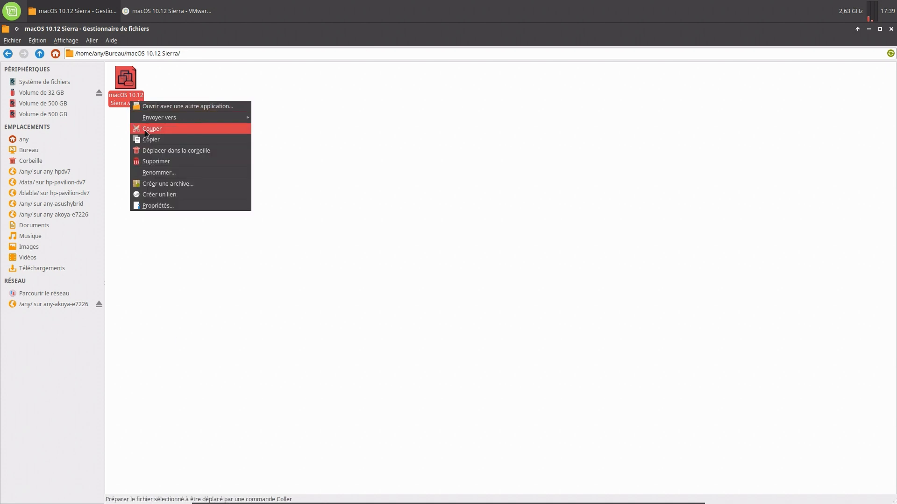
left_click(177, 131)
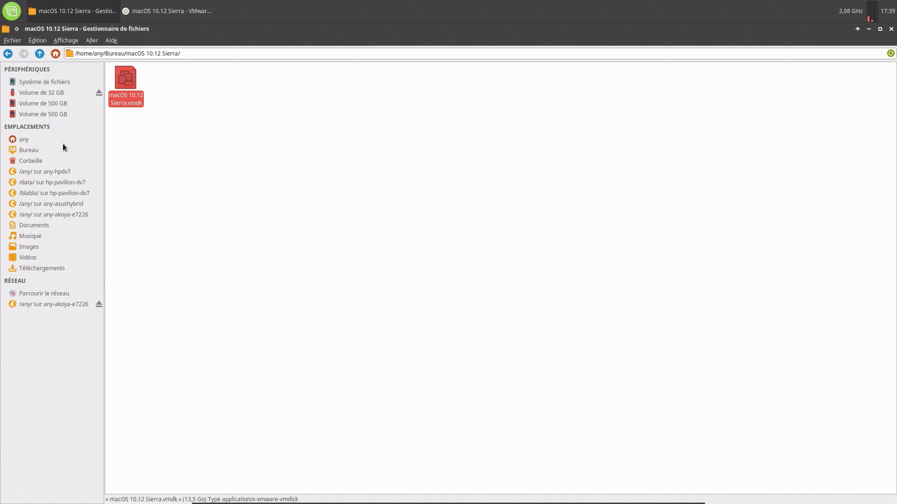
Replace the old vmdk in vmware/macOS 10.12 Sierra with the cut one, then open VM settings.
left_click(26, 139)
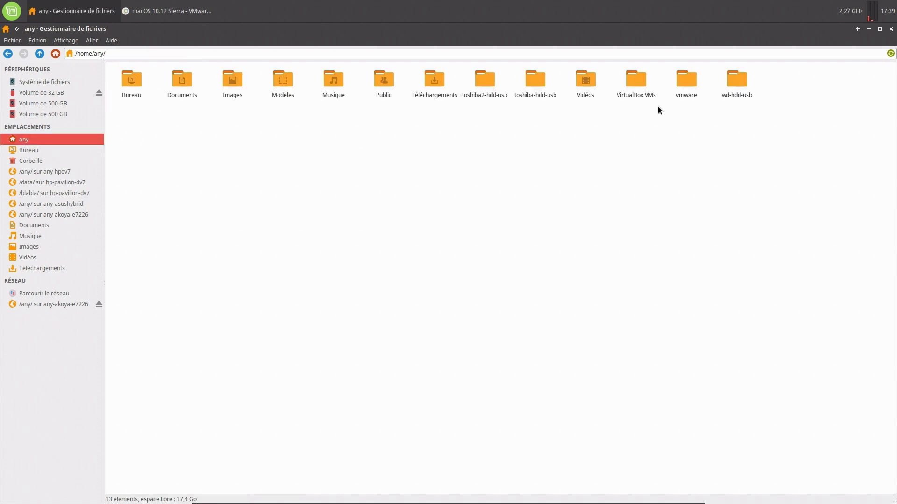
double_click(687, 92)
double_click(136, 81)
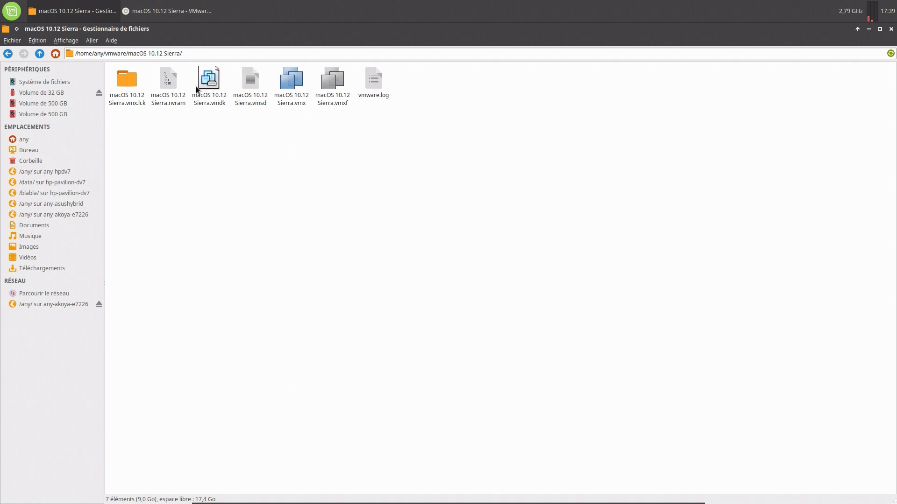
left_click(216, 75)
right_click(216, 74)
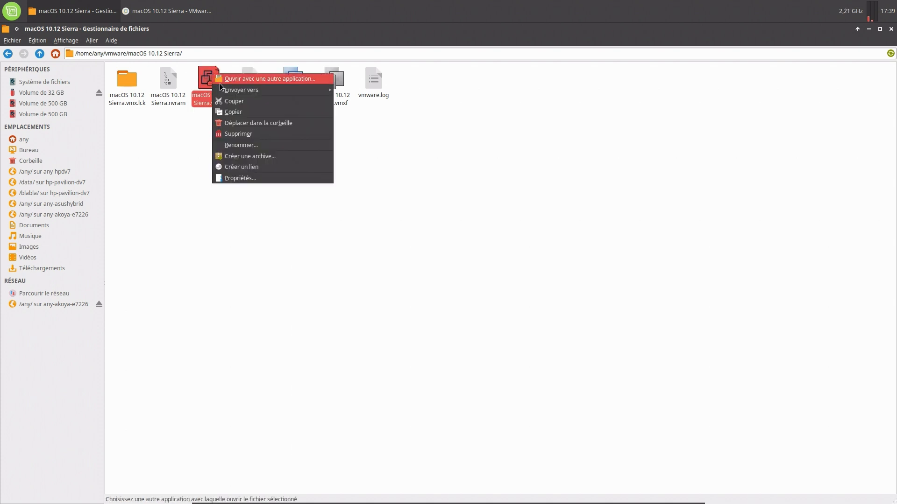
left_click(240, 122)
right_click(212, 149)
left_click(229, 176)
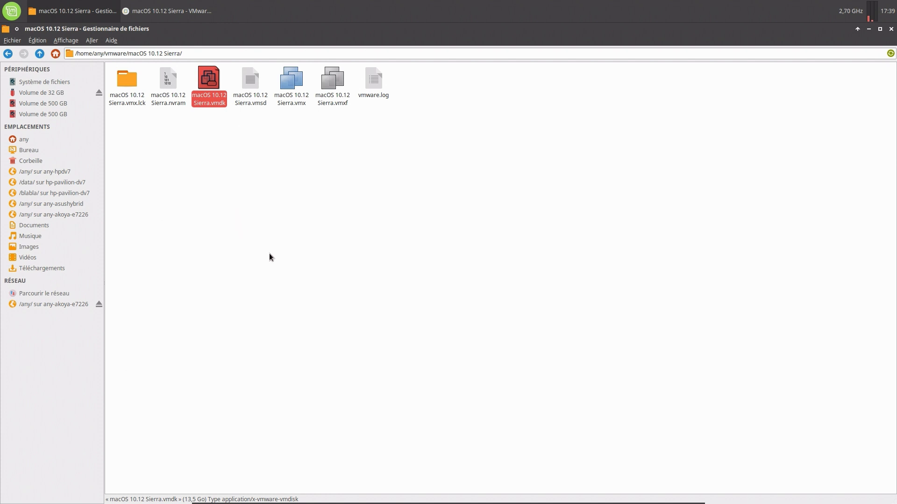
left_click(172, 14)
left_click(162, 122)
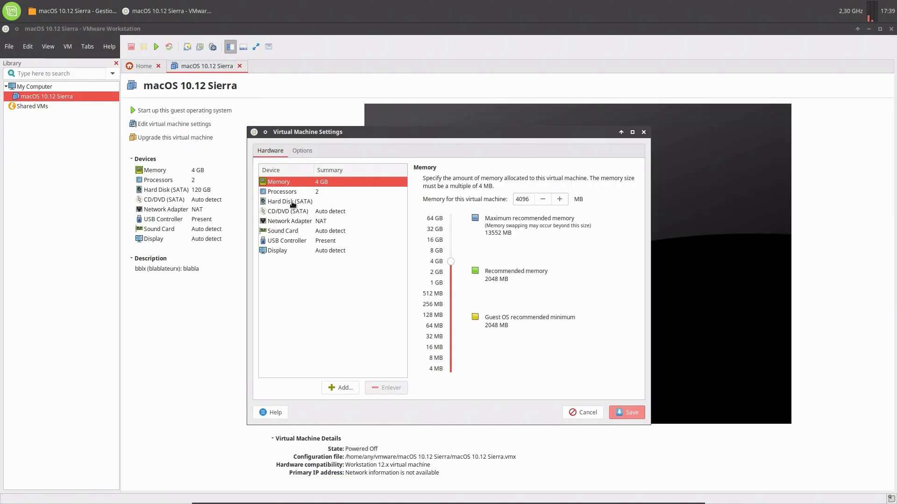
Remove the hard disk with the missing file and start adding an existing SATA disk.
left_click(294, 203)
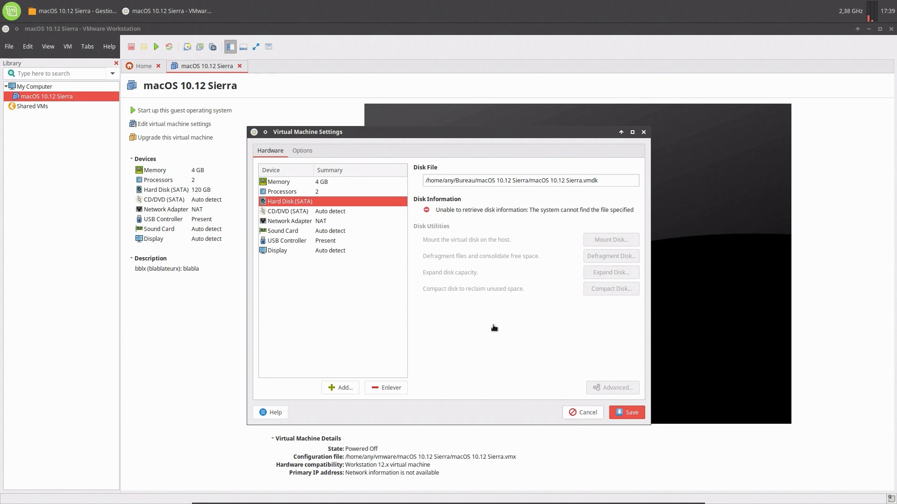
left_click(379, 390)
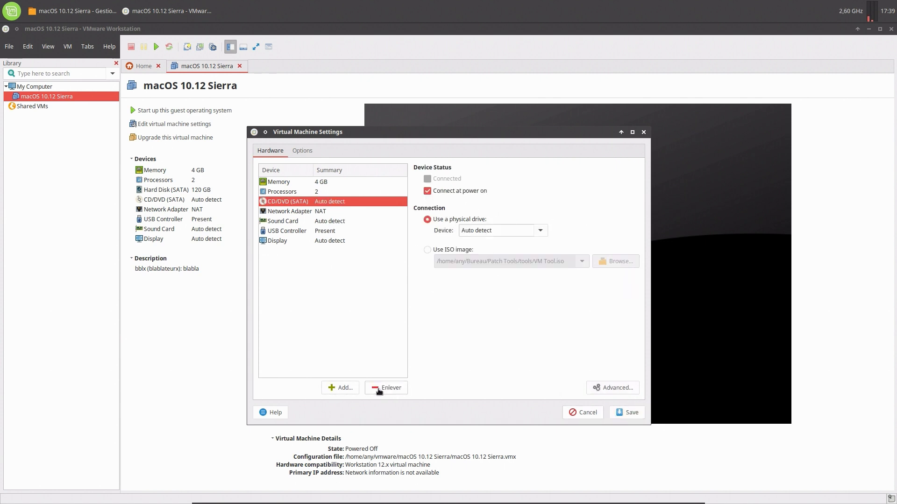
left_click(354, 390)
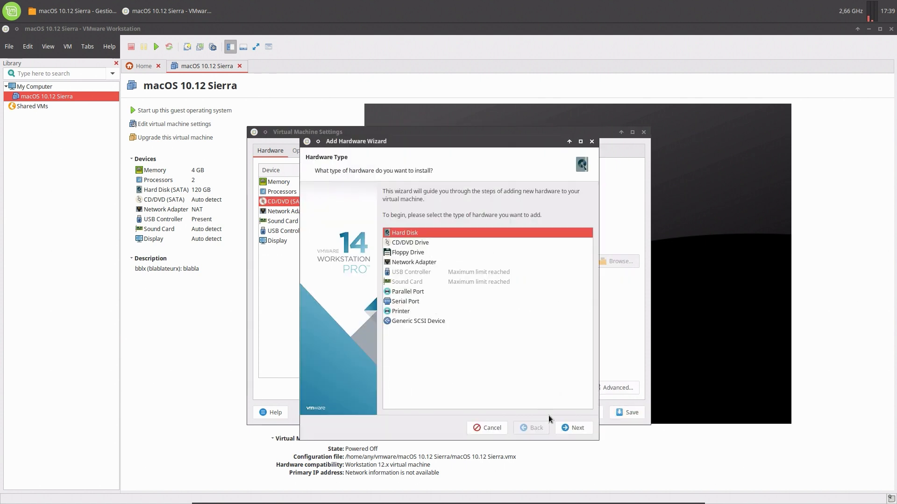
left_click(568, 429)
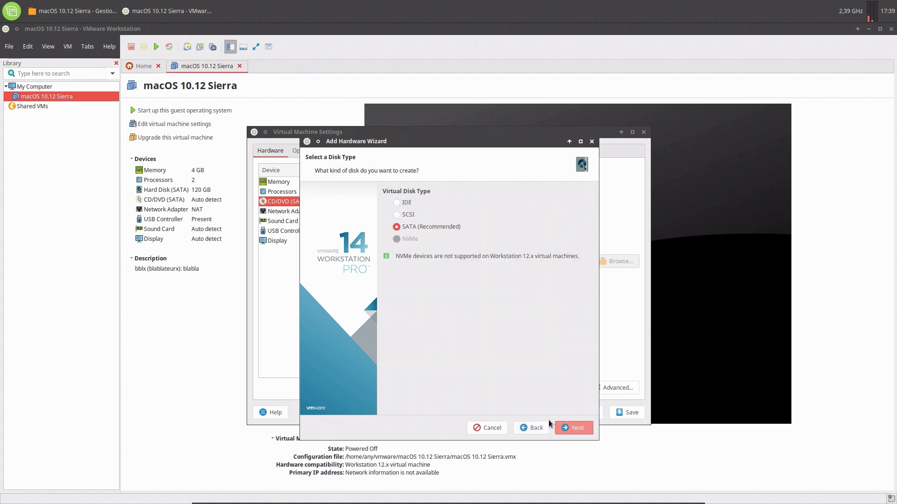
left_click(574, 428)
left_click(412, 248)
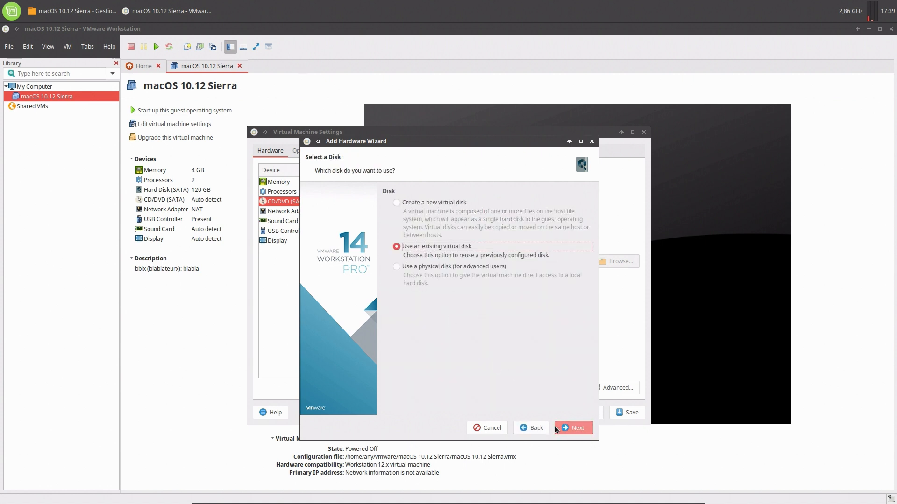
left_click(564, 428)
Pick vmware/macOS 10.12 Sierra/macOS 10.12 Sierra.vmdk as the disk, finish, and save the settings.
left_click(568, 205)
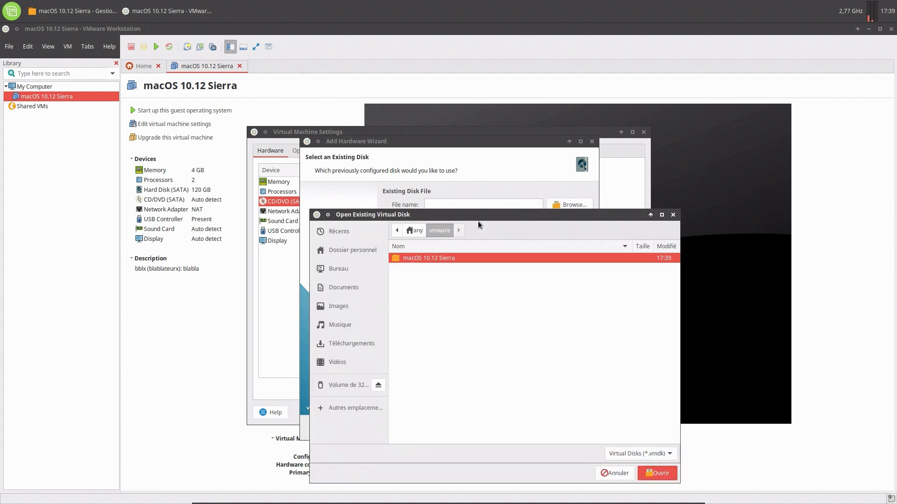
left_click(418, 234)
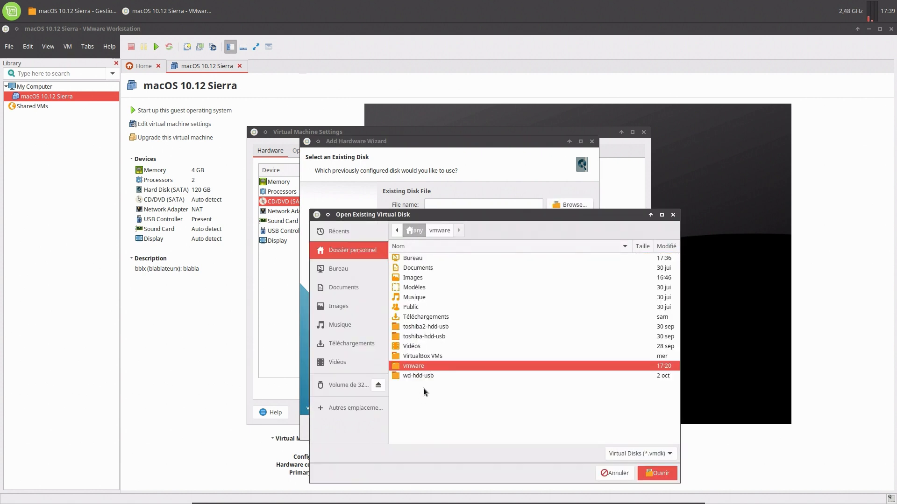
double_click(424, 365)
double_click(433, 258)
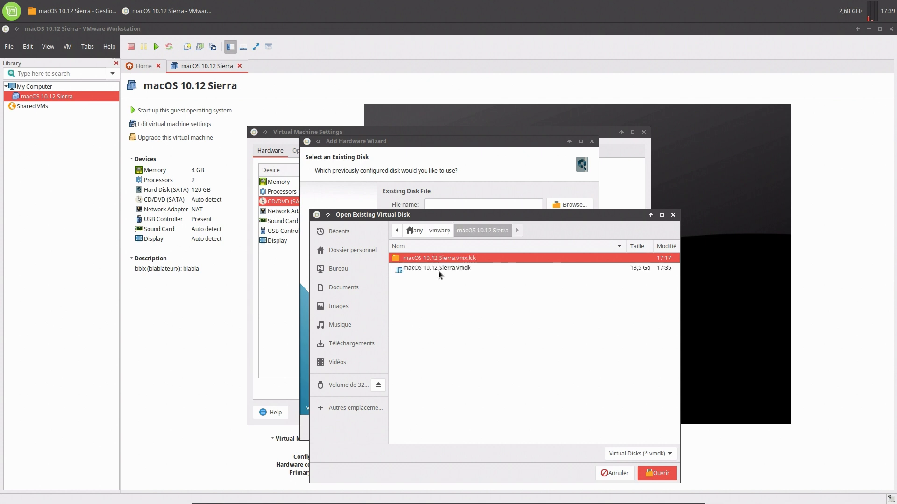
double_click(441, 269)
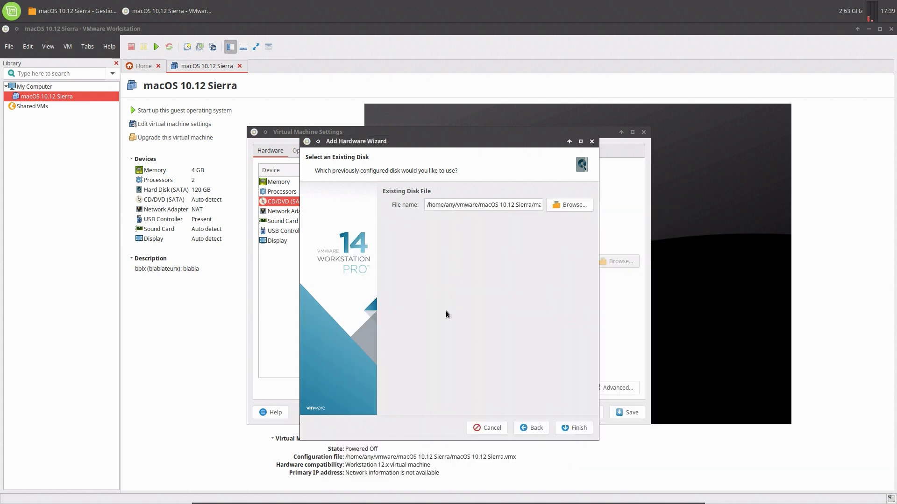
left_click(570, 427)
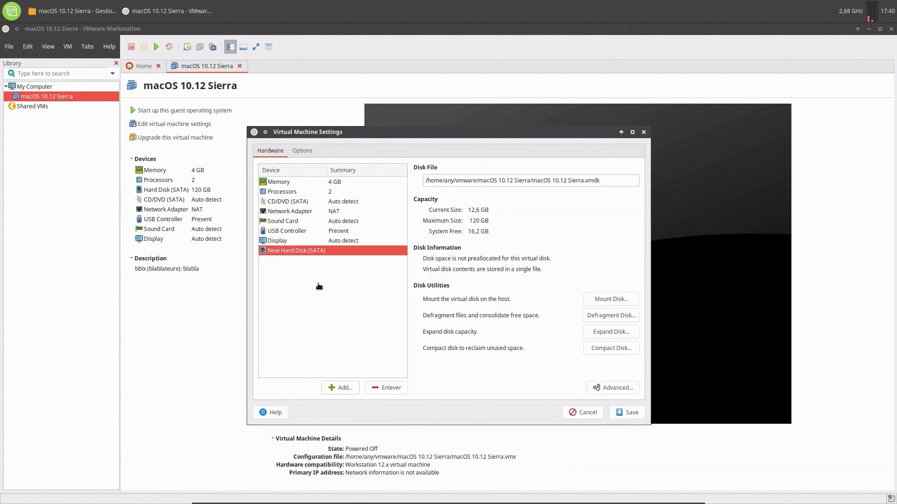
left_click(630, 413)
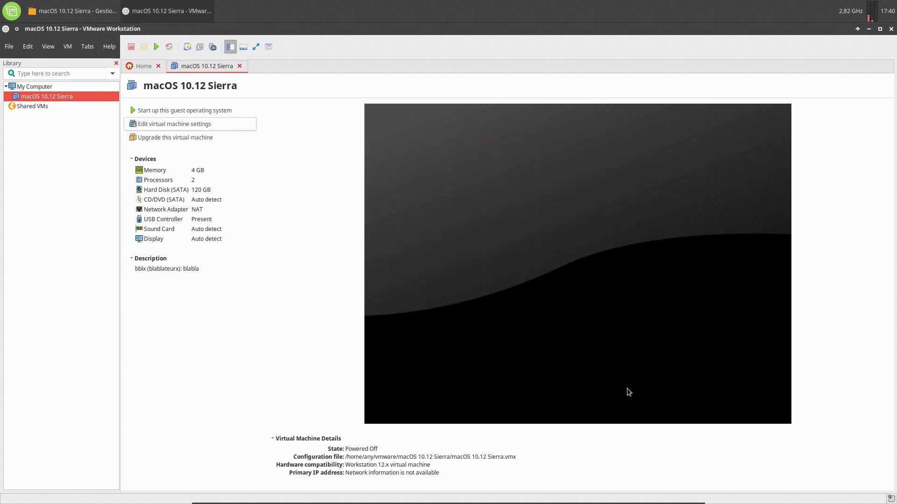
Power on the macOS 10.12 Sierra VM and close the old file manager window.
left_click(192, 109)
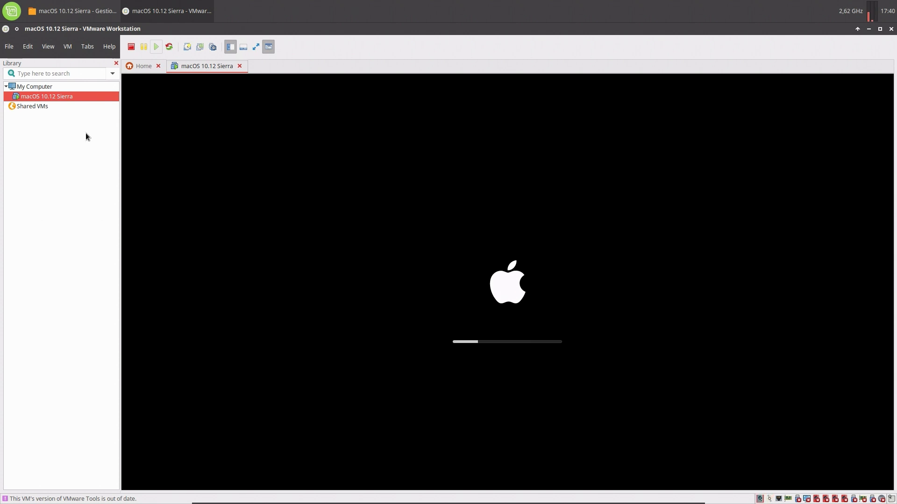
left_click(72, 11)
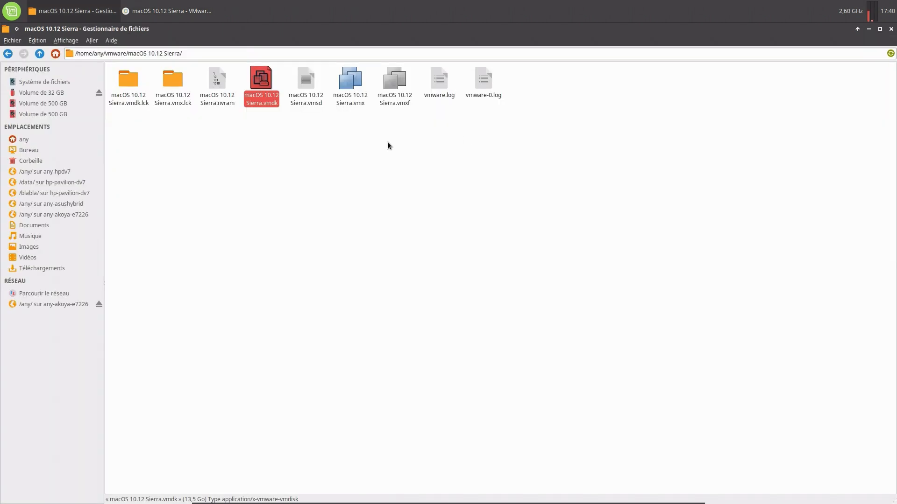
left_click(891, 30)
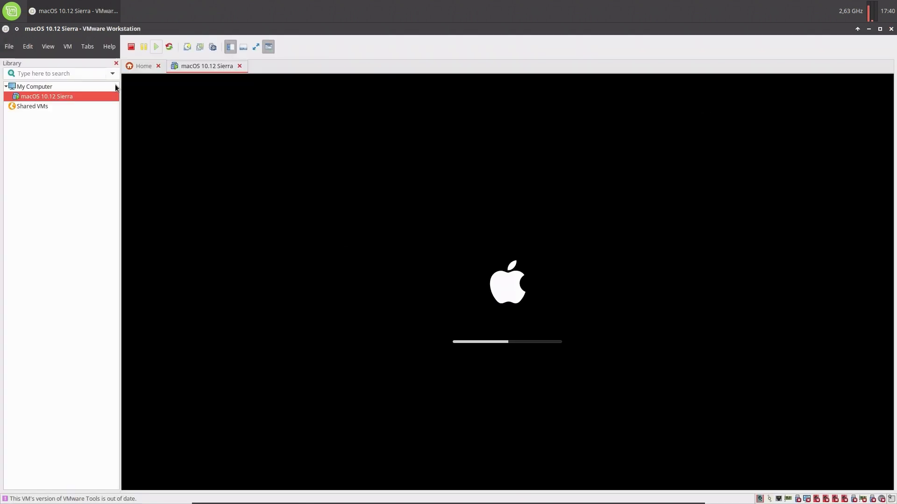
Reopen the file manager and select the macOS 10.12 Sierra folder in Bureau.
mouse_move(326, 501)
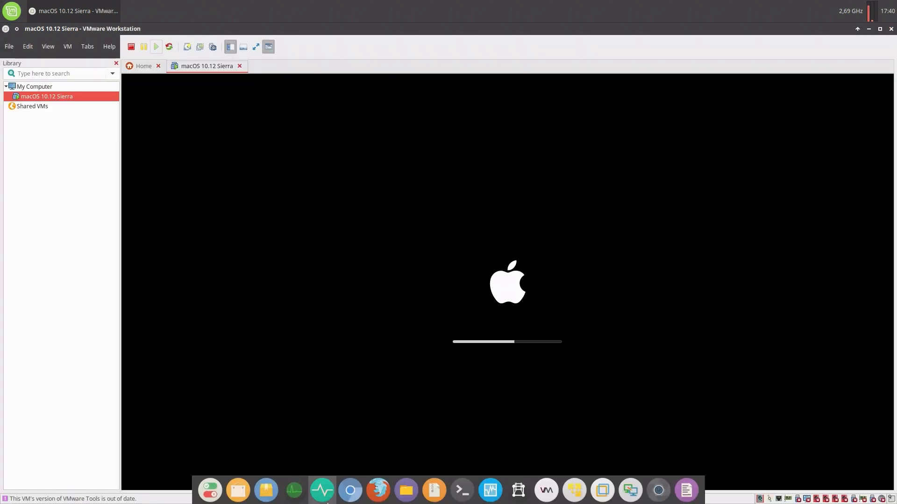
left_click(413, 493)
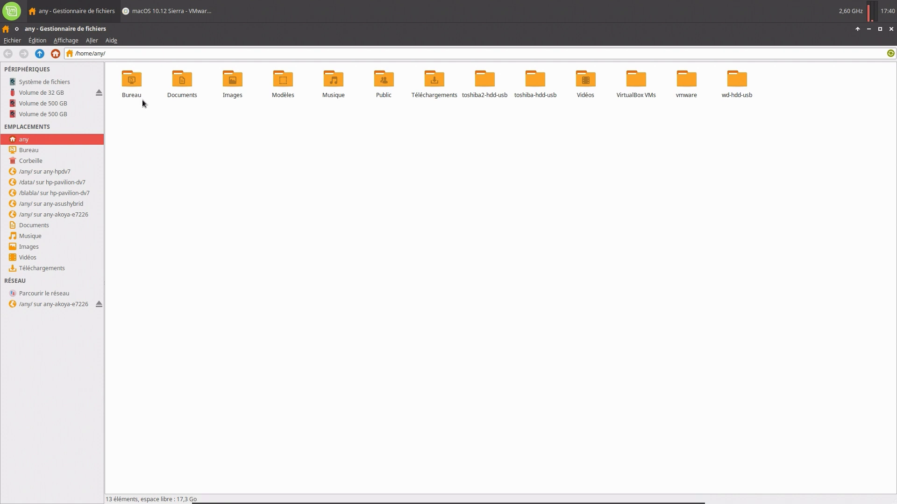
double_click(135, 80)
left_click(134, 80)
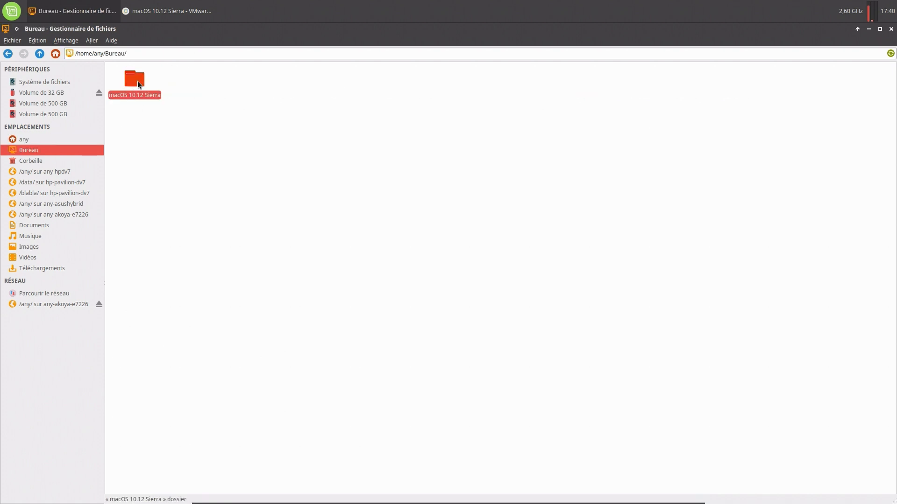
left_click(142, 114)
left_click(136, 83)
Move the empty macOS 10.12 Sierra folder on Bureau to the trash.
double_click(136, 81)
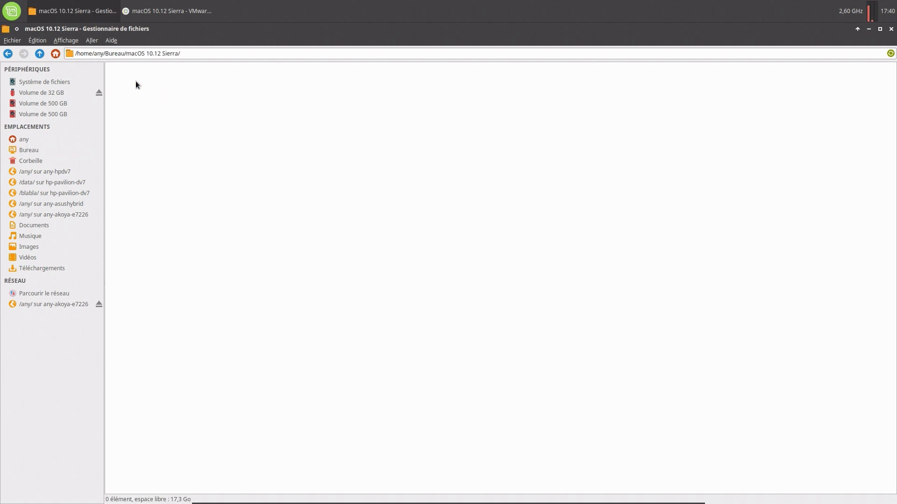
left_click(12, 56)
left_click(12, 56)
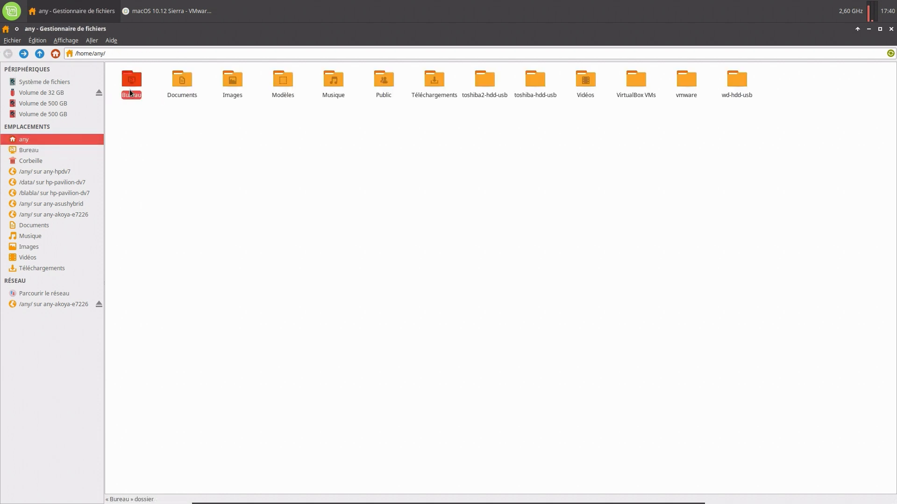
double_click(132, 79)
right_click(131, 78)
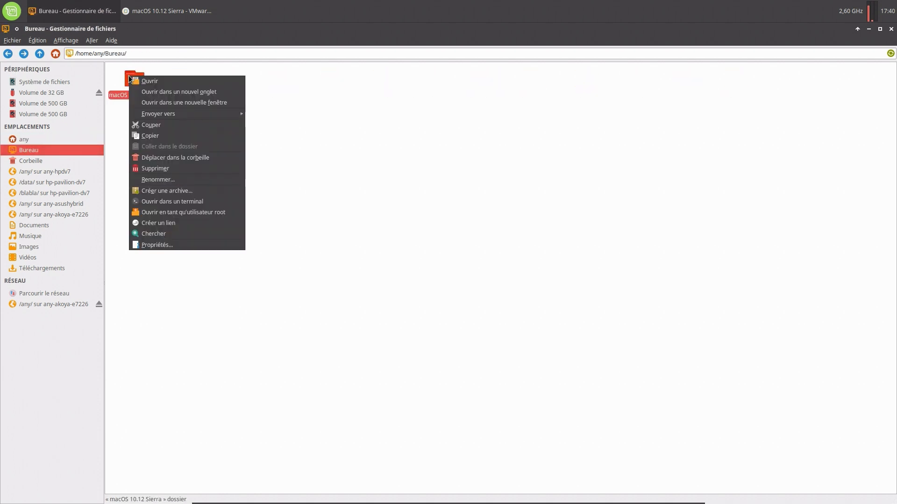
left_click(173, 155)
left_click(889, 29)
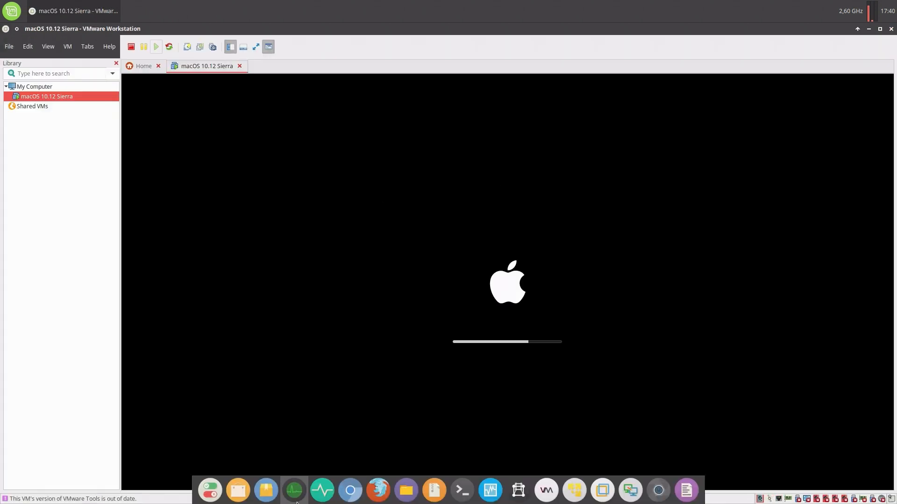
Check the vmware/macOS 10.12 Sierra folder's properties to confirm its 13,5 Go size.
left_click(405, 491)
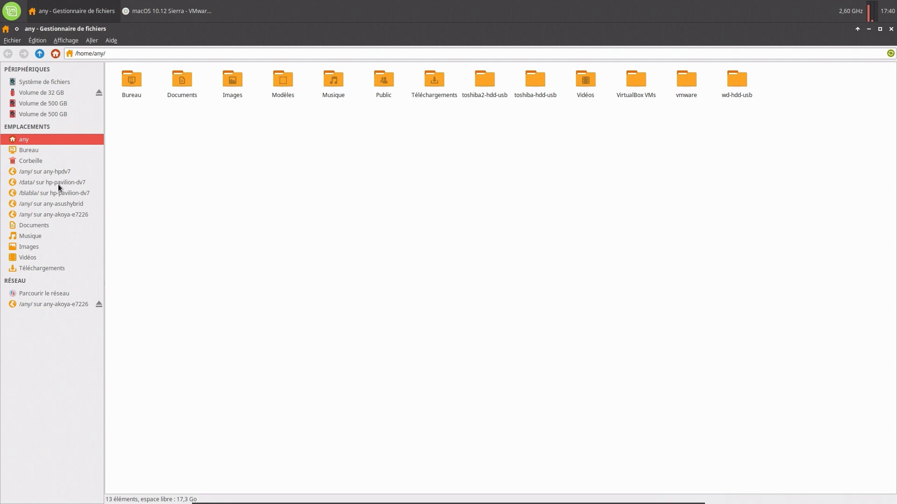
double_click(686, 79)
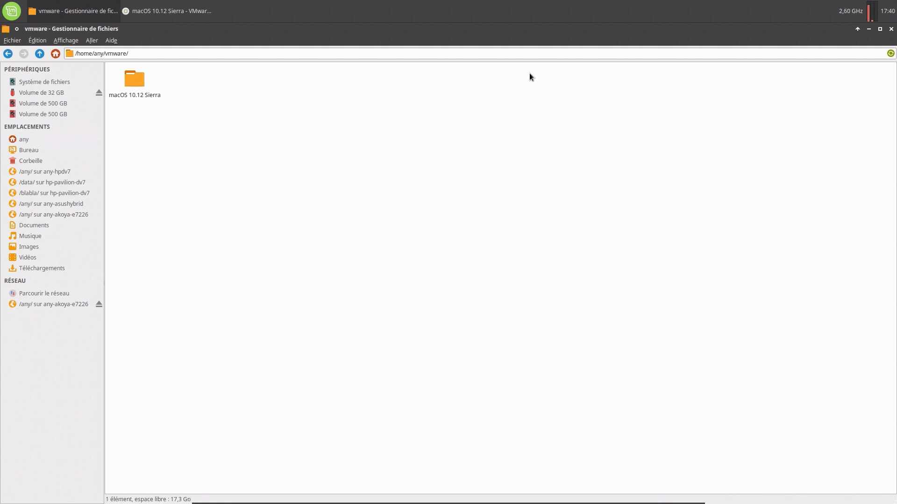
left_click(133, 82)
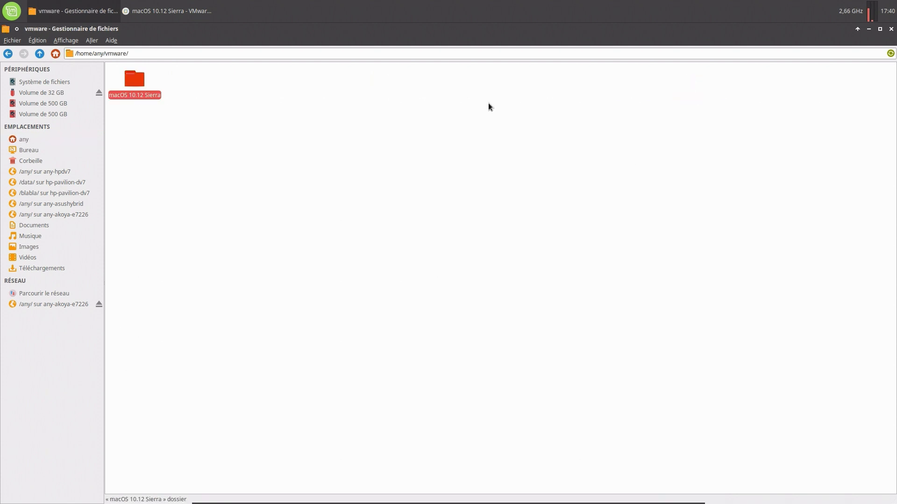
right_click(135, 83)
left_click(186, 253)
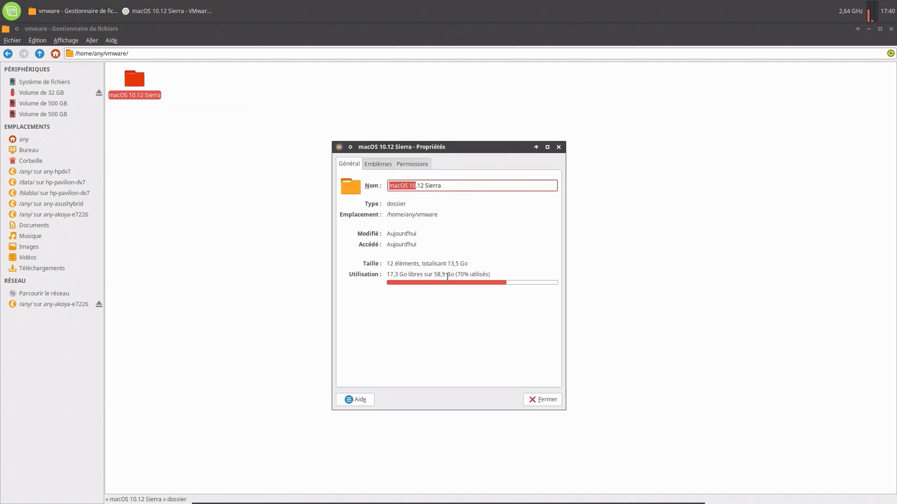
left_click(547, 399)
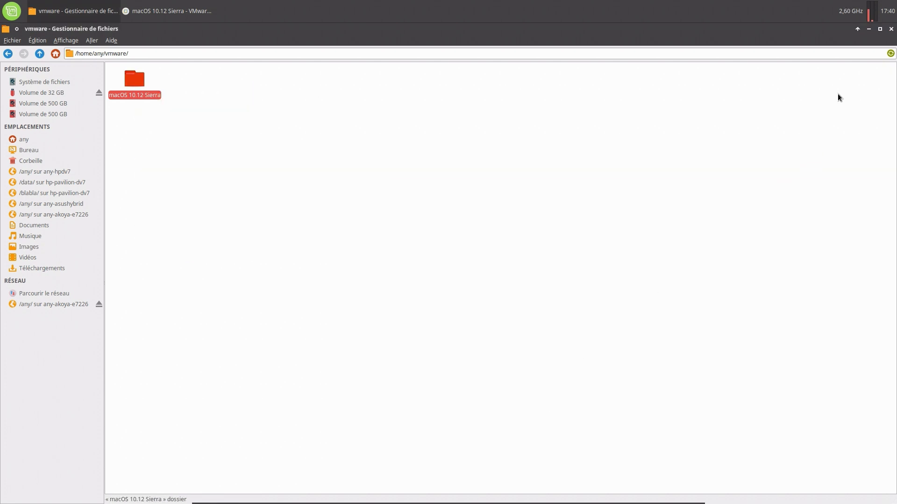
left_click(891, 29)
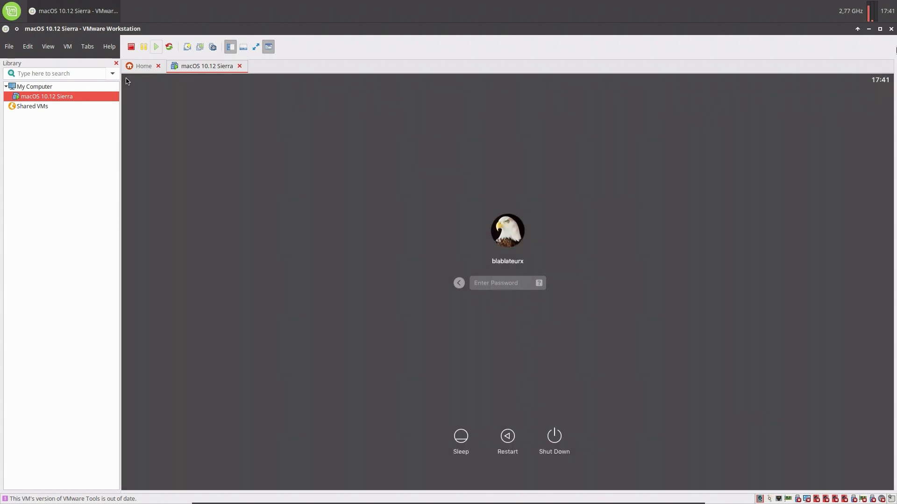
Reposition and widen the VMware window, focus the guest password field, then maximize the window.
left_click(881, 29)
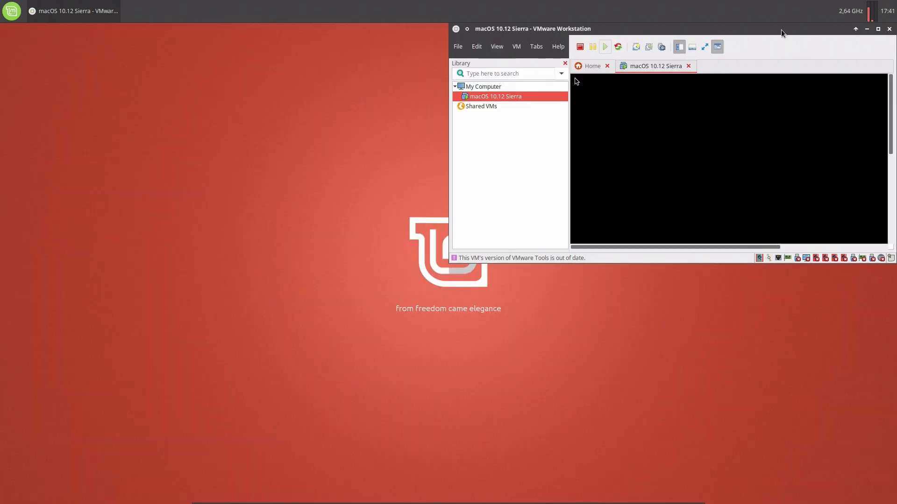
left_click_drag(784, 32, 529, 62)
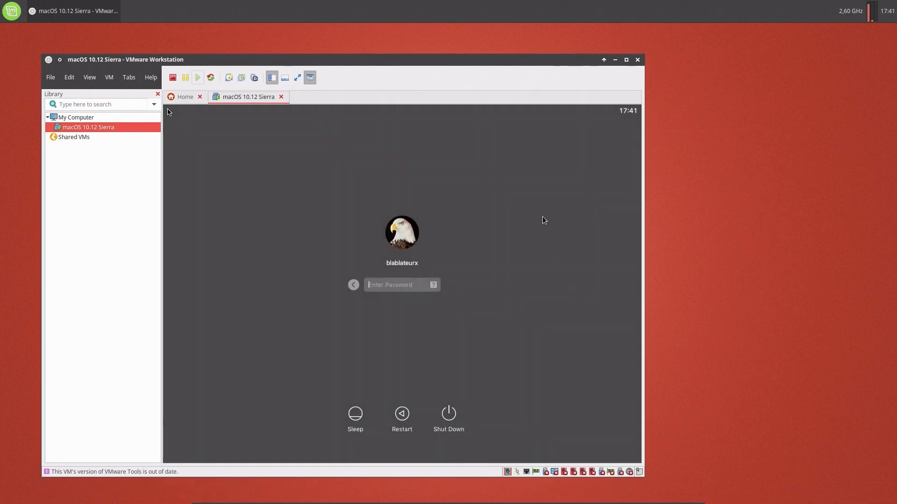
left_click_drag(525, 63, 549, 68)
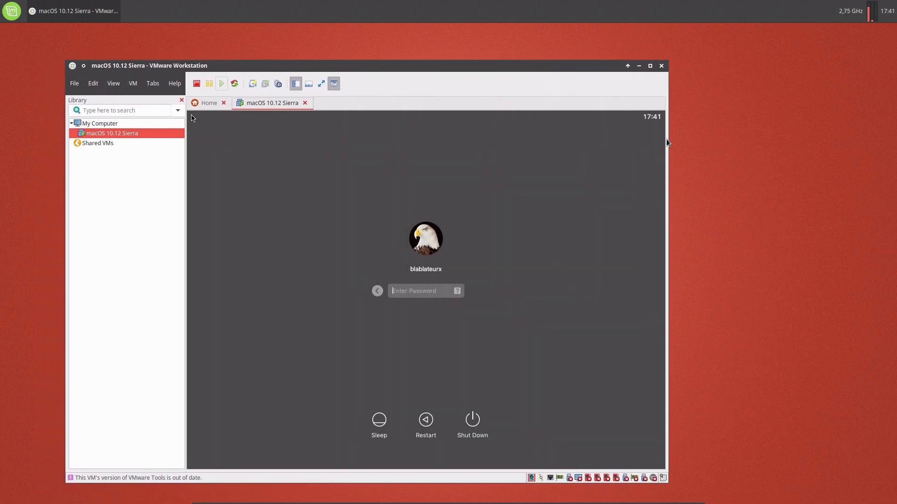
left_click_drag(668, 145, 840, 178)
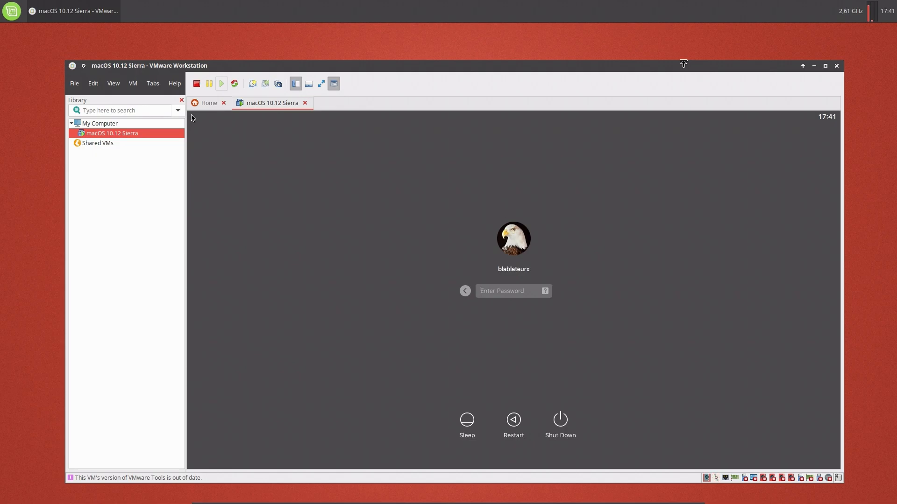
left_click_drag(682, 63, 697, 50)
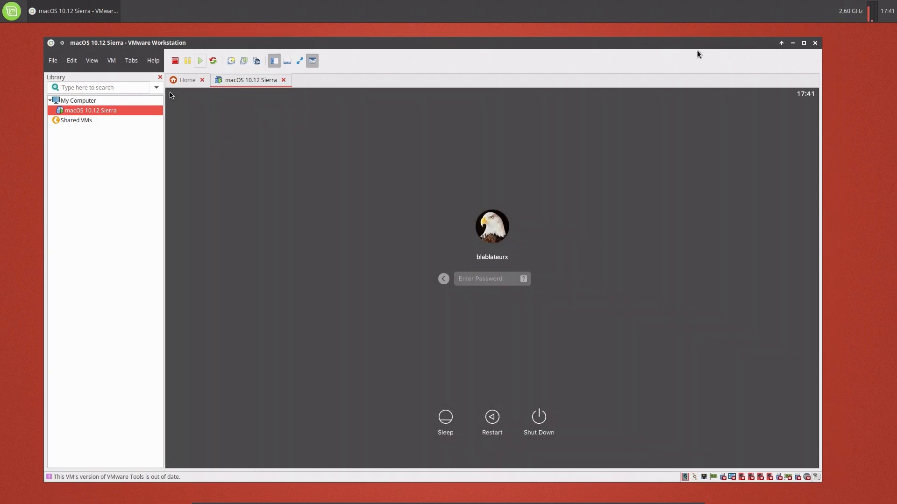
left_click(658, 176)
left_click(804, 42)
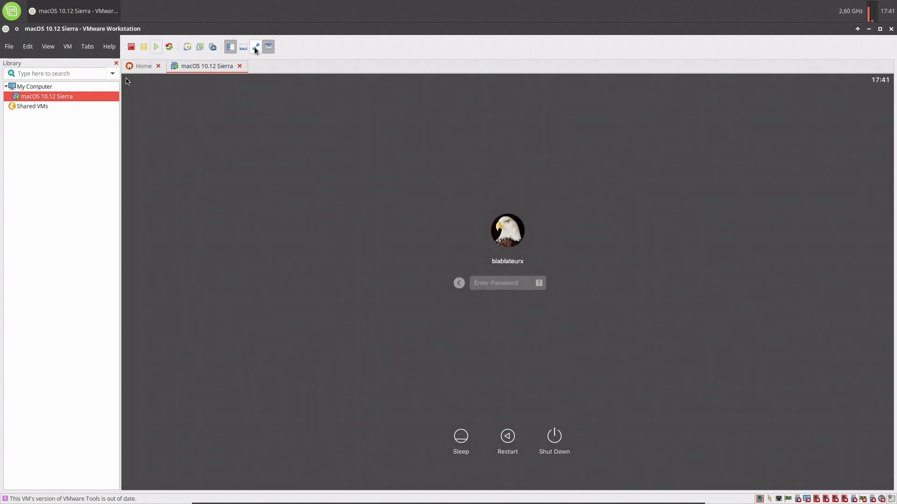
Toggle full screen, release input with Ctrl+Alt, and re-maximize the VMware window until sign-in resumes.
left_click(256, 46)
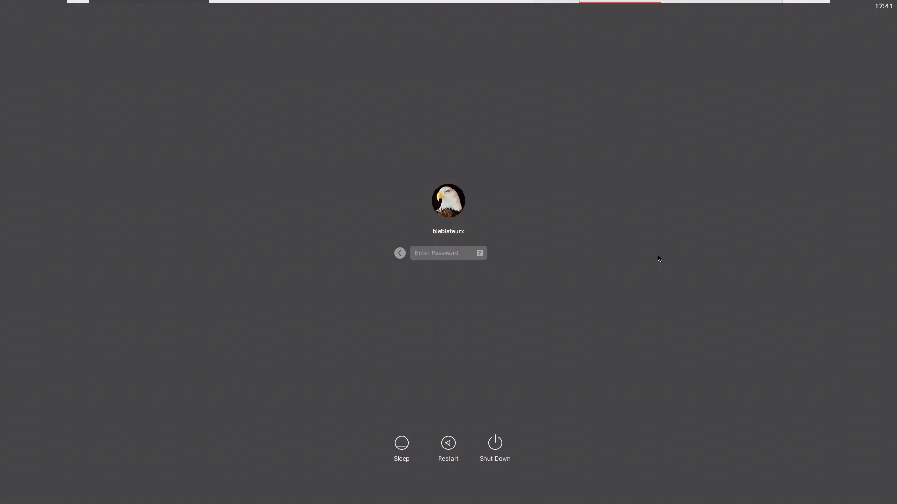
mouse_move(777, 8)
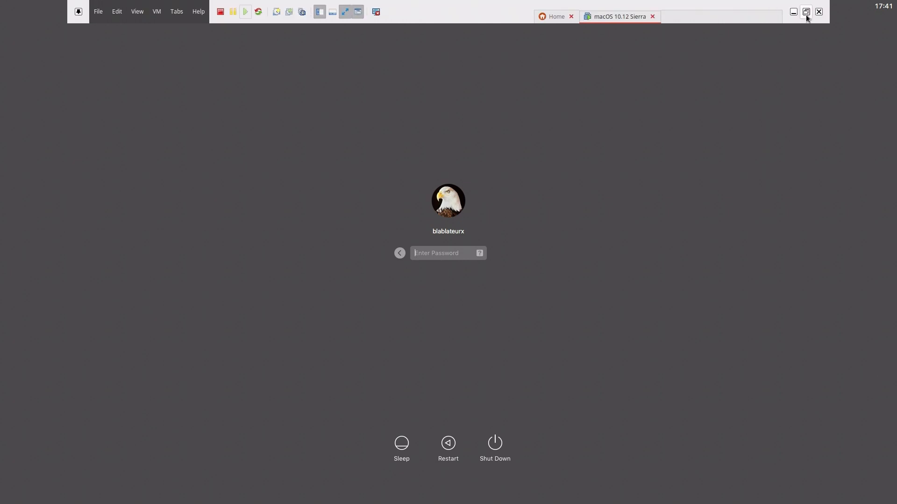
left_click(807, 12)
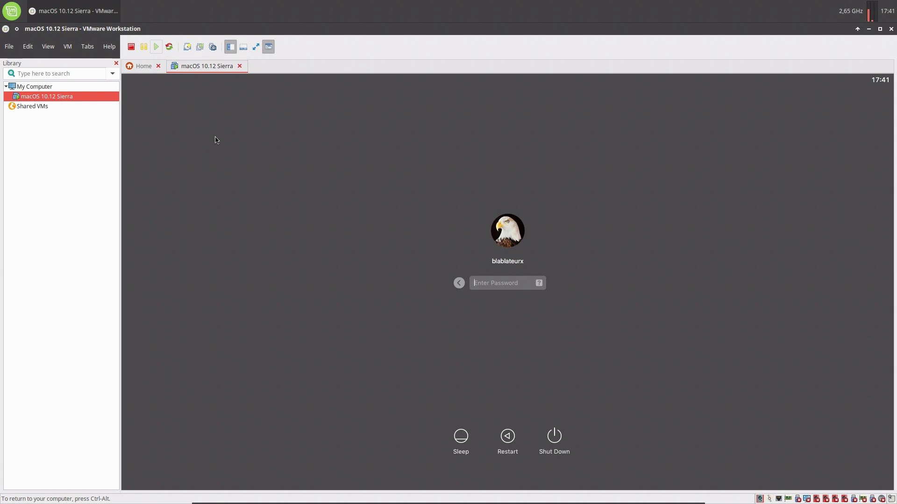
key("ctrl+alt")
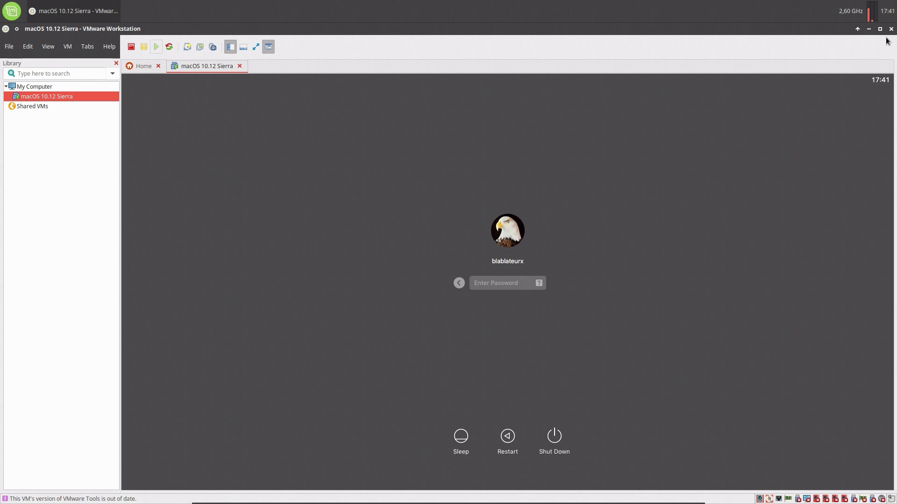
left_click(881, 31)
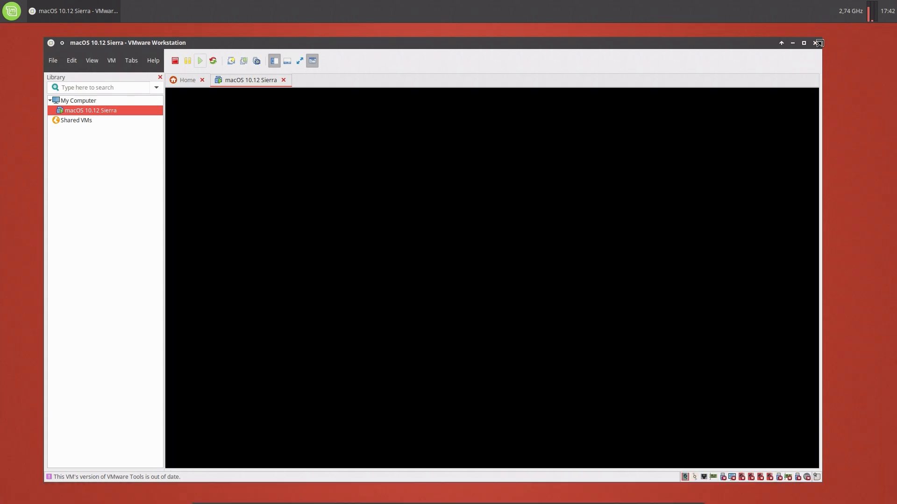
left_click_drag(823, 40, 732, 88)
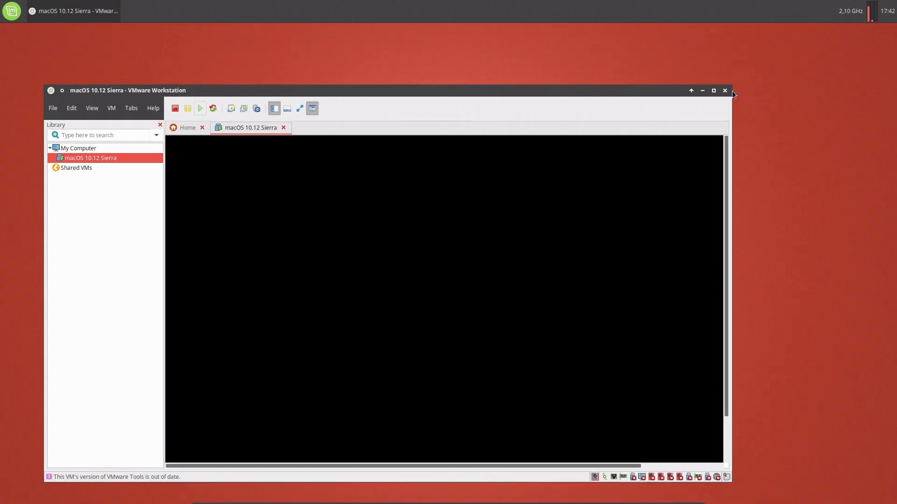
left_click(713, 87)
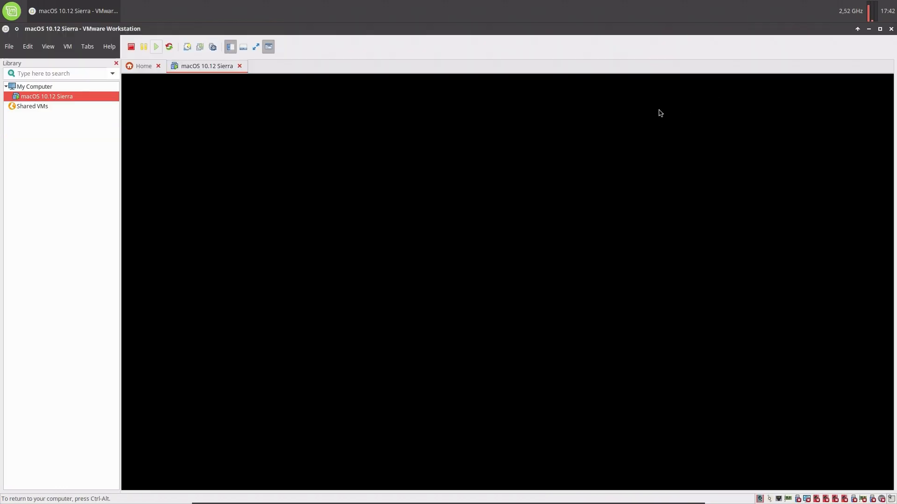
left_click(251, 49)
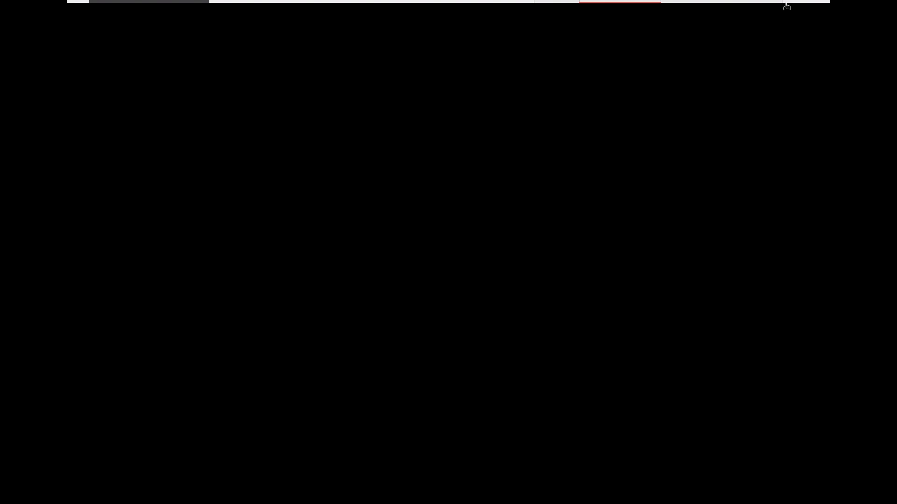
left_click(802, 10)
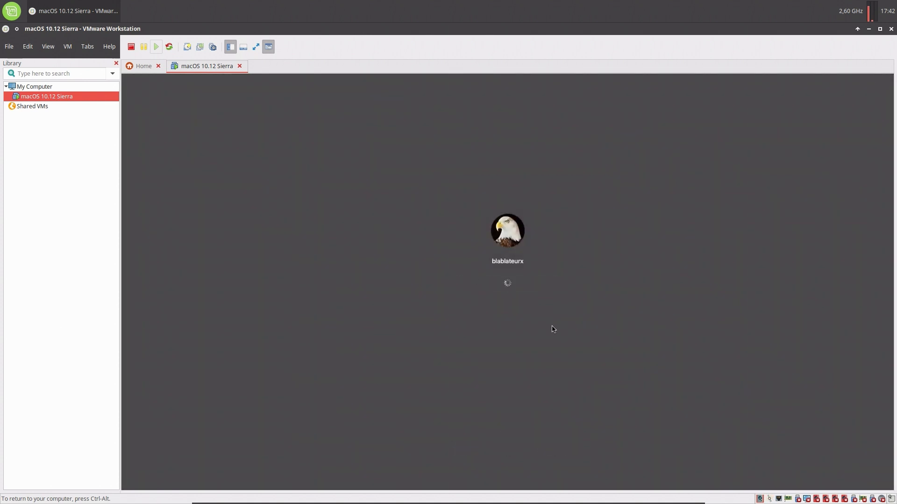
Put the VM in full screen and launch System Preferences from the guest's Dock.
left_click(256, 46)
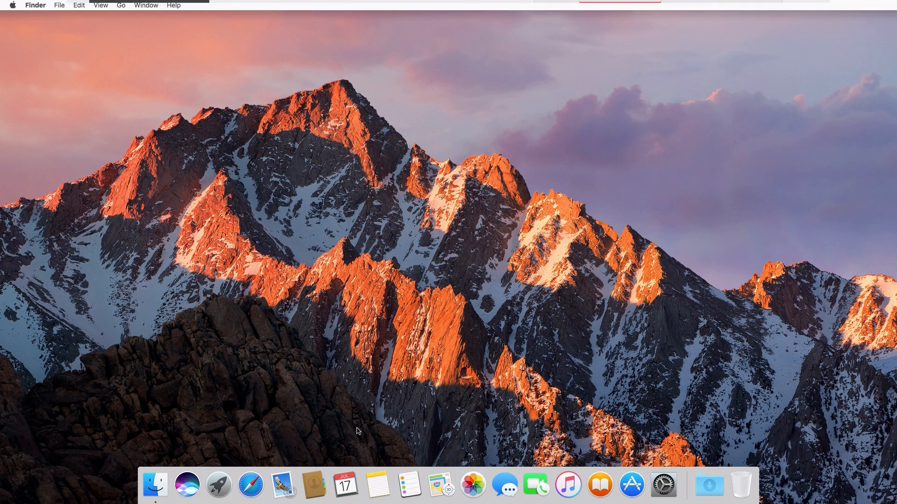
left_click(666, 494)
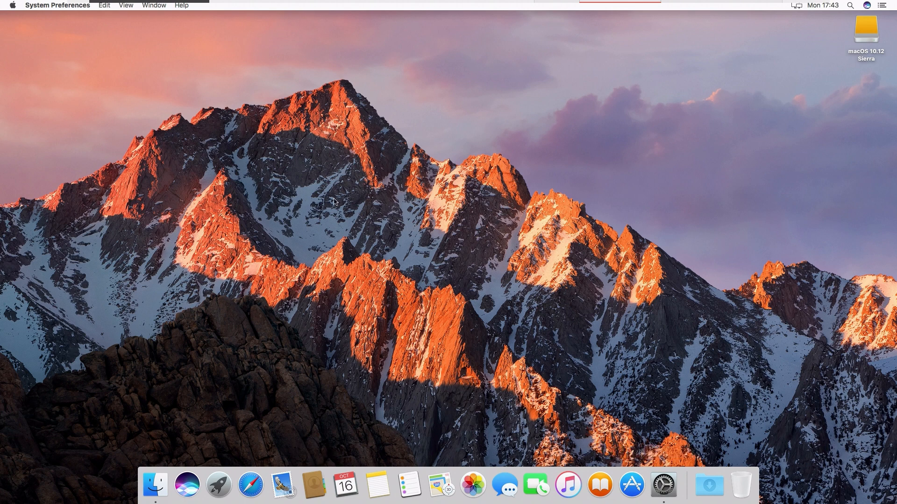
left_click_drag(322, 169, 632, 376)
In Language & Region, add Français as French (Belgium) primary, remove English, and restart.
left_click(661, 488)
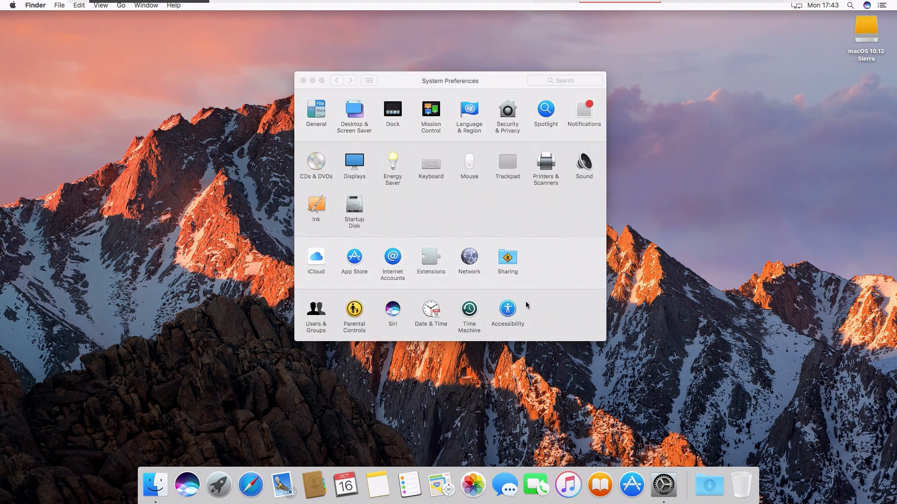
left_click_drag(413, 82, 400, 133)
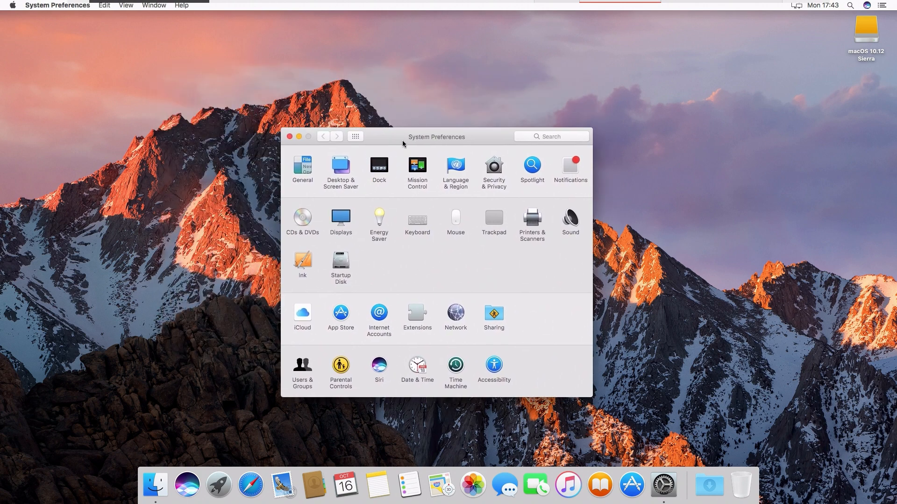
left_click(456, 166)
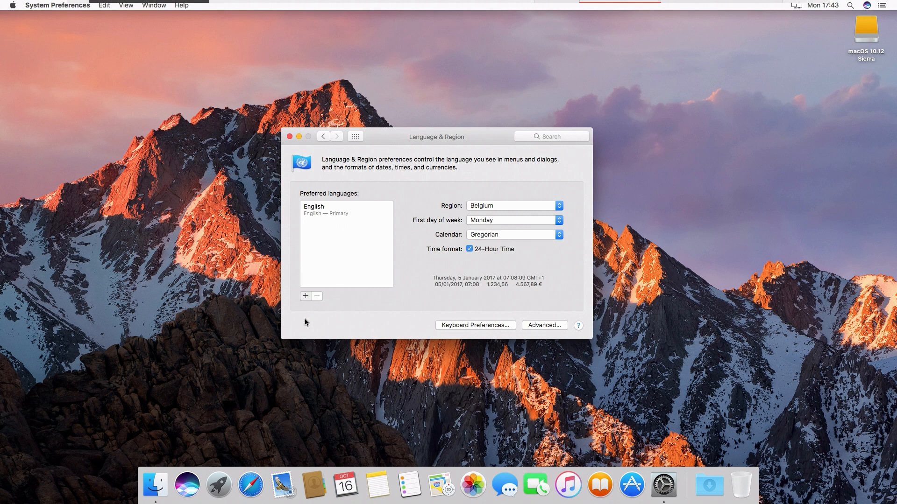
left_click(306, 296)
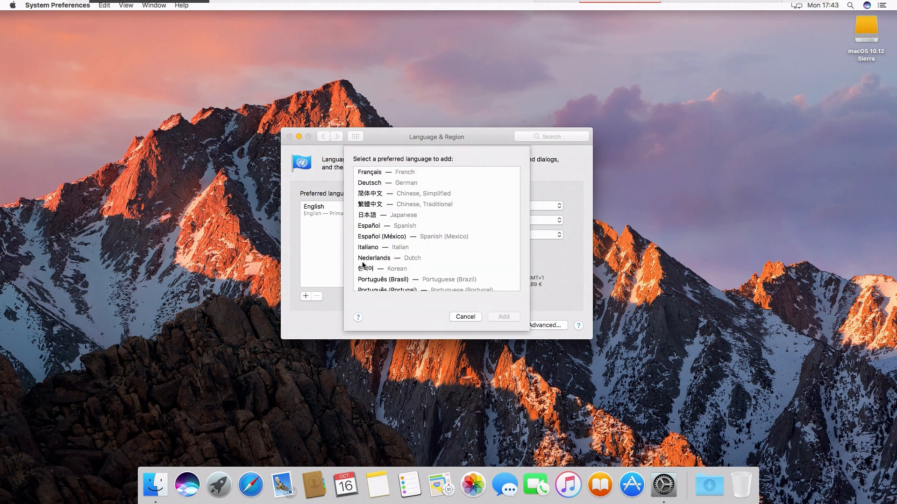
left_click(380, 176)
left_click(498, 315)
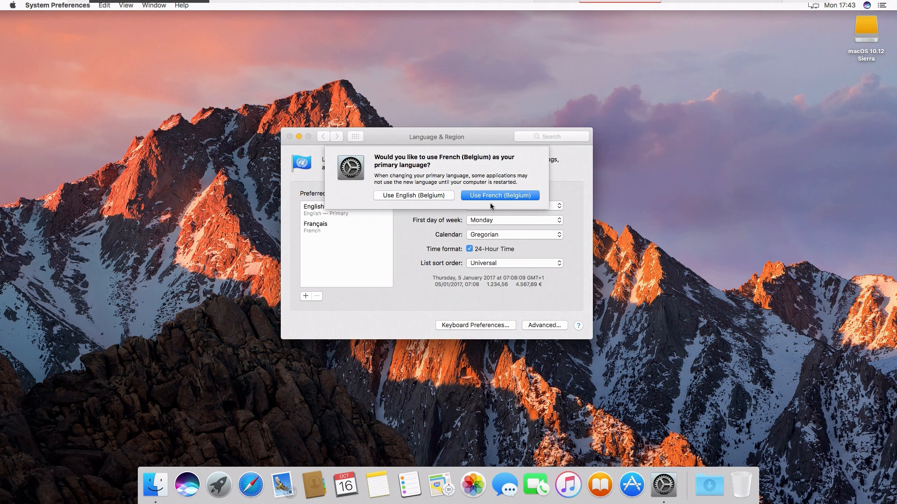
left_click(533, 199)
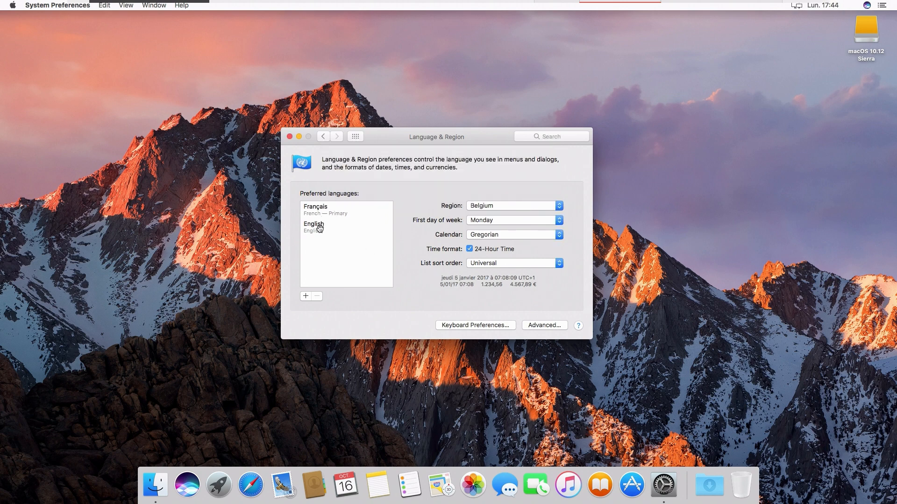
left_click(321, 229)
left_click(318, 297)
left_click(322, 137)
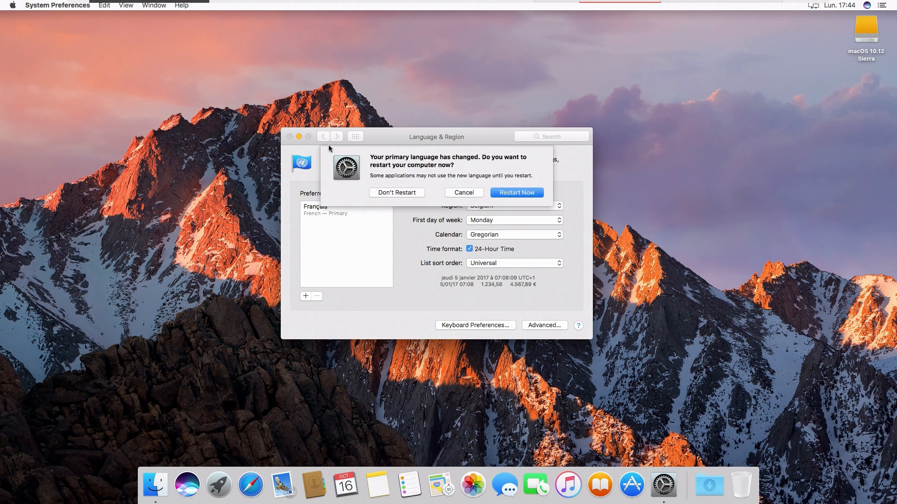
left_click(514, 193)
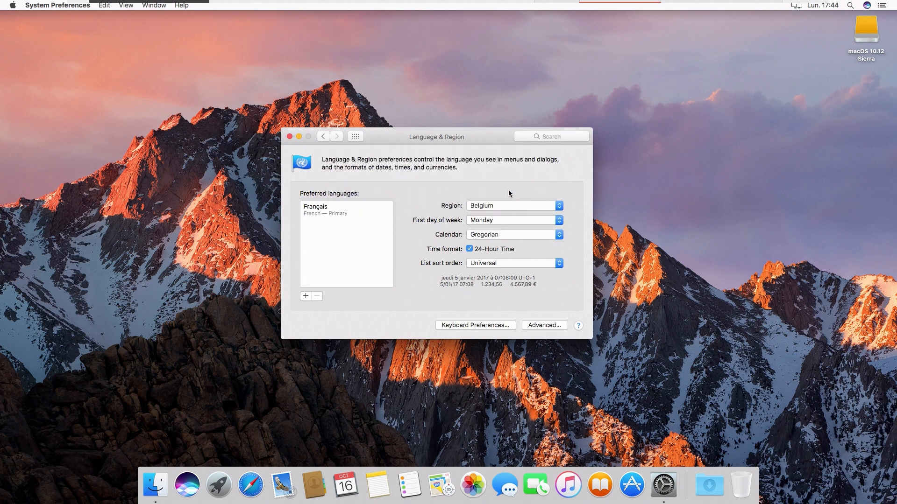